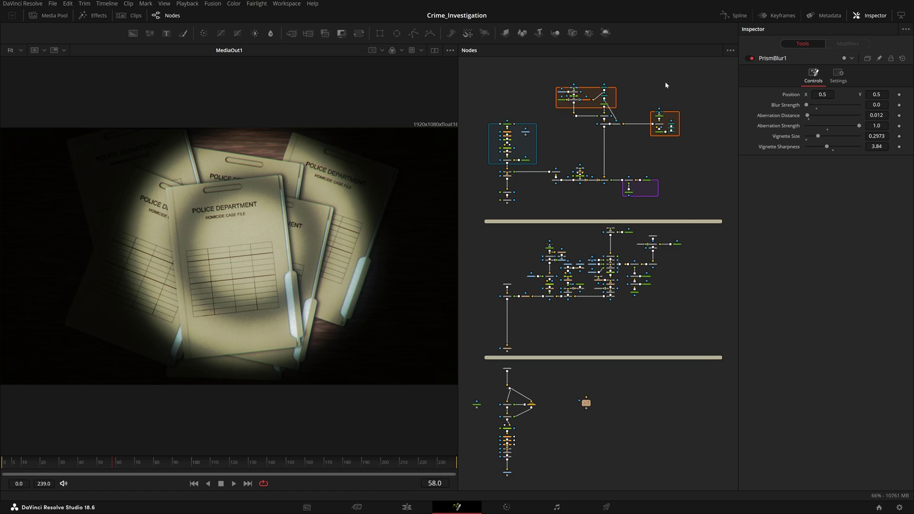
# Show the Merge19 composite of overlapping case folders in the viewer
pyautogui.moveTo(724, 60); pyautogui.dragTo(476, 468)
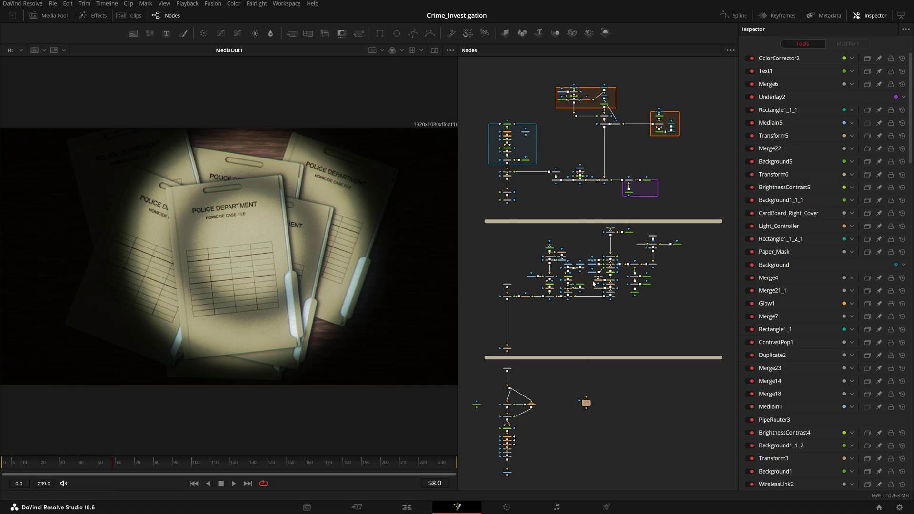
pyautogui.keyDown('ctrl'); pyautogui.click(690, 224); pyautogui.keyUp('ctrl')
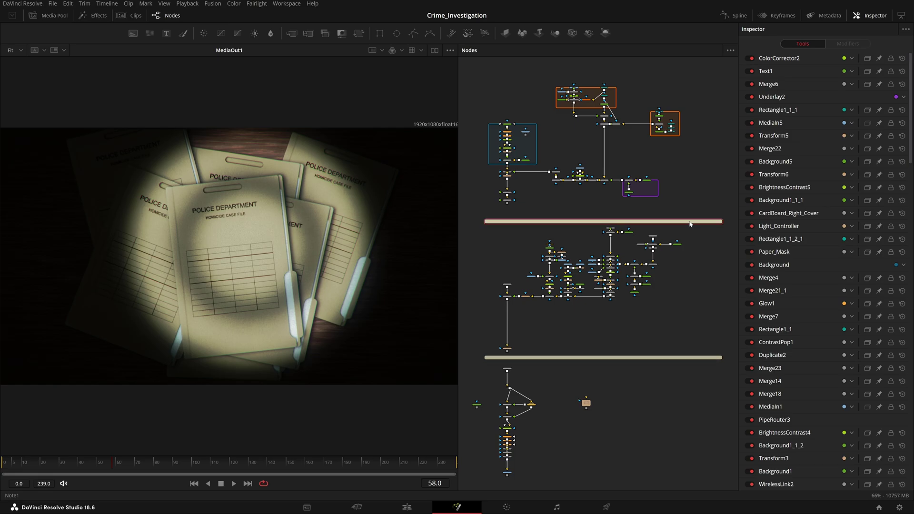
pyautogui.click(676, 358)
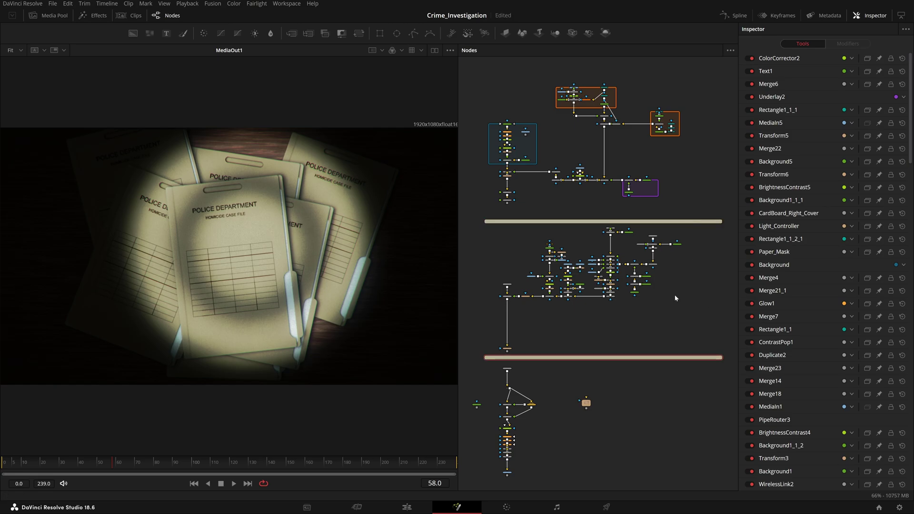
pyautogui.click(658, 325)
pyautogui.press('1')
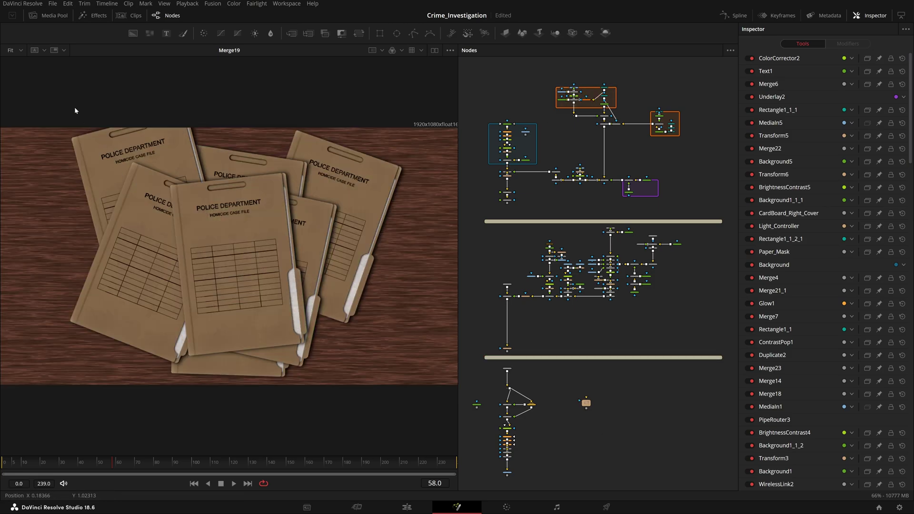
pyautogui.moveTo(75, 107); pyautogui.dragTo(377, 371)
pyautogui.moveTo(363, 93); pyautogui.dragTo(157, 379)
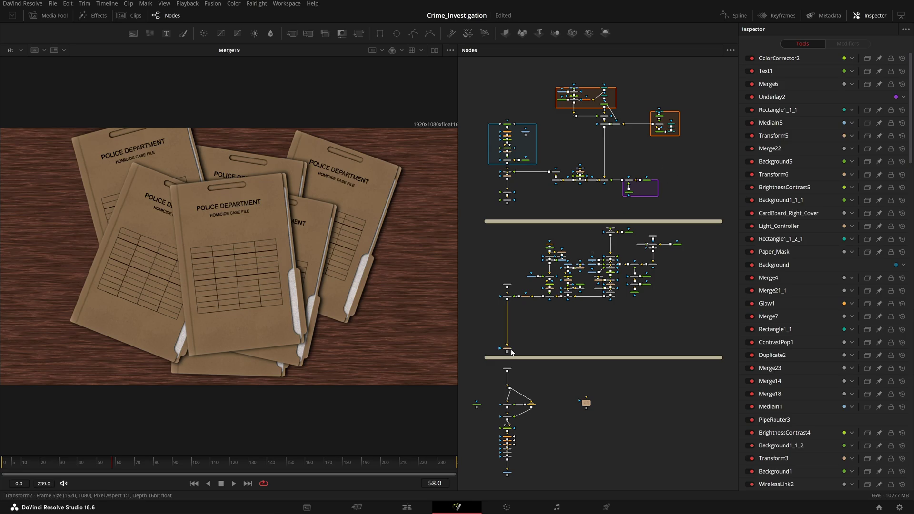
# Show the Transform2 output in the viewer and scrub the folder-opening animation to frame 175 and back to frame 71
pyautogui.moveTo(507, 351); pyautogui.dragTo(354, 313)
pyautogui.moveTo(202, 463); pyautogui.dragTo(324, 464)
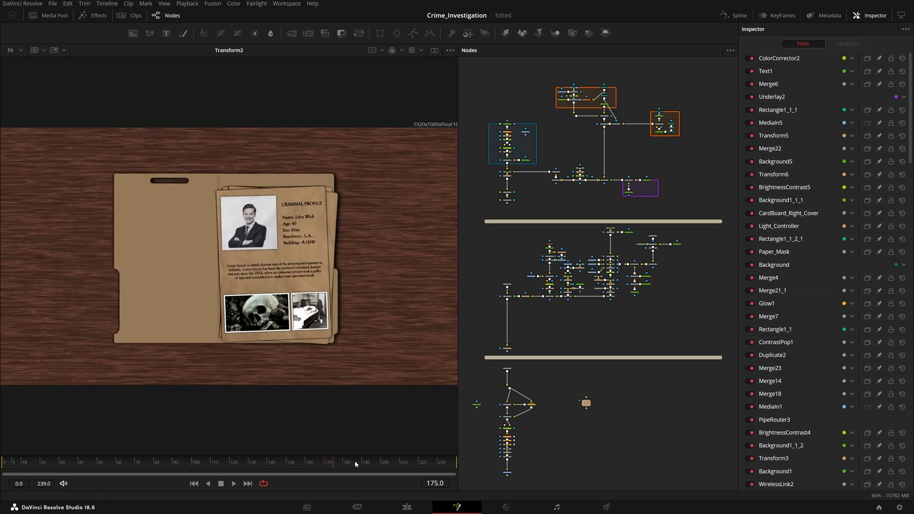
pyautogui.moveTo(355, 464); pyautogui.dragTo(139, 482)
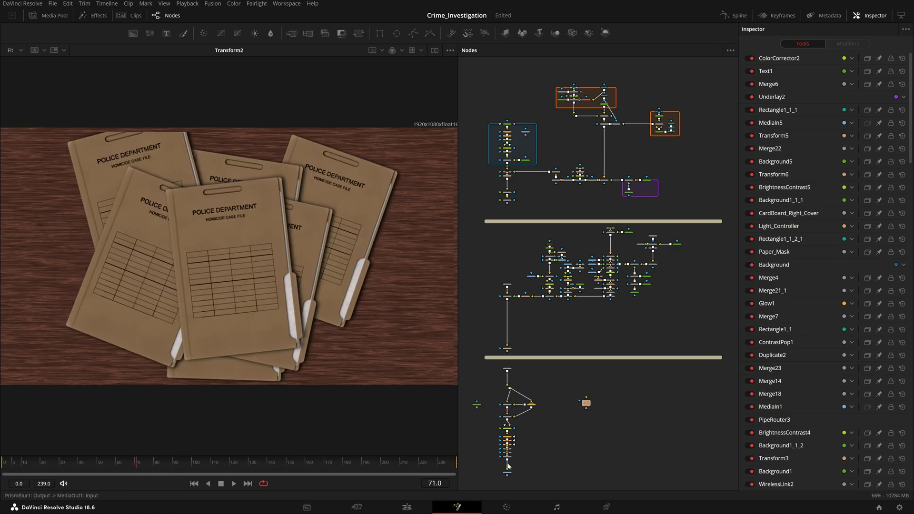
# Compare the final MediaOut1 image with the ColorCorrector3, Merge2 and PrismBlur1 outputs in the lighting and effects chain
pyautogui.click(476, 402)
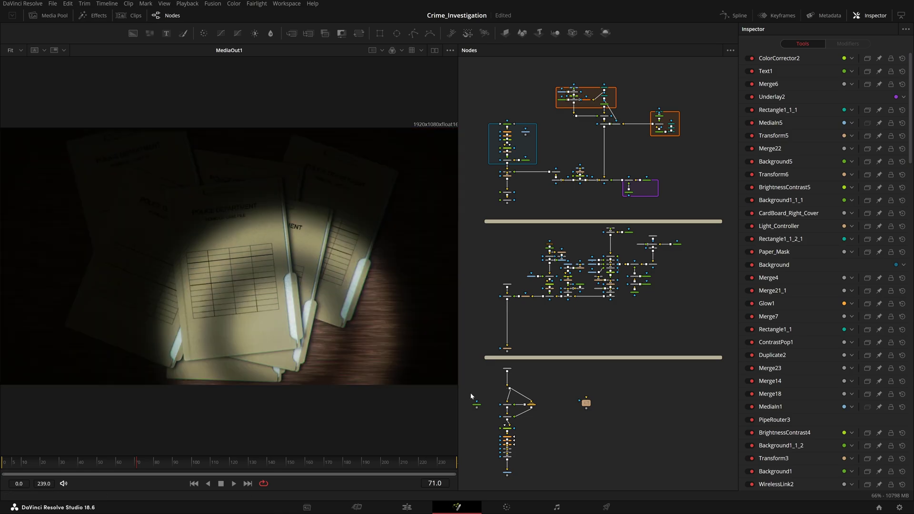
pyautogui.scroll(3, 498, 412)
pyautogui.scroll(3, 556, 374)
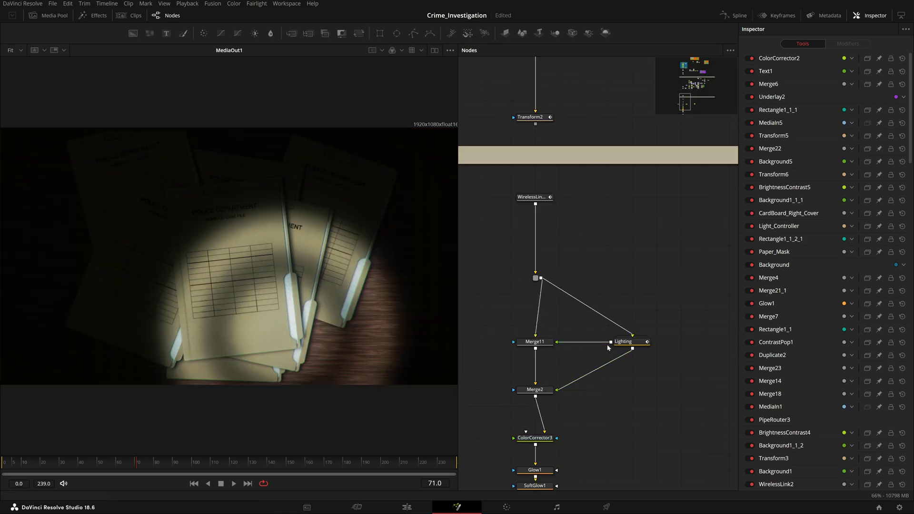
pyautogui.scroll(-5, 657, 357)
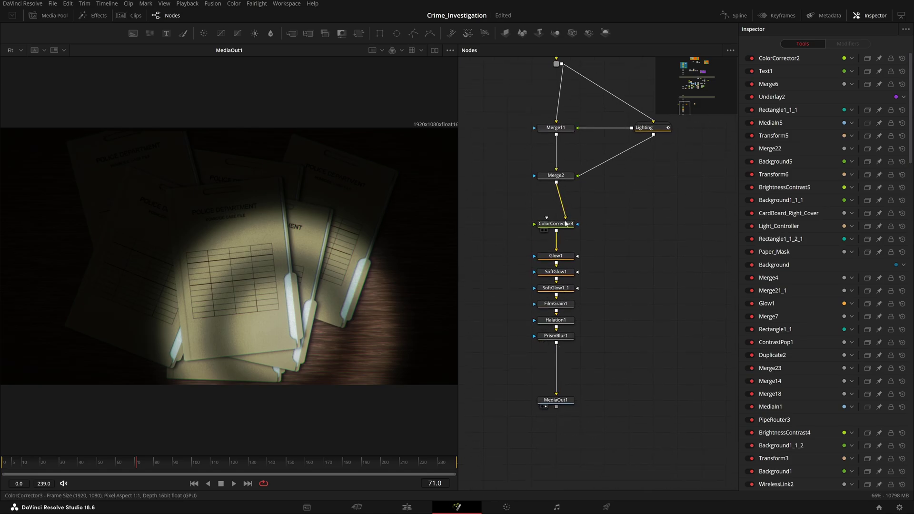
pyautogui.click(546, 182)
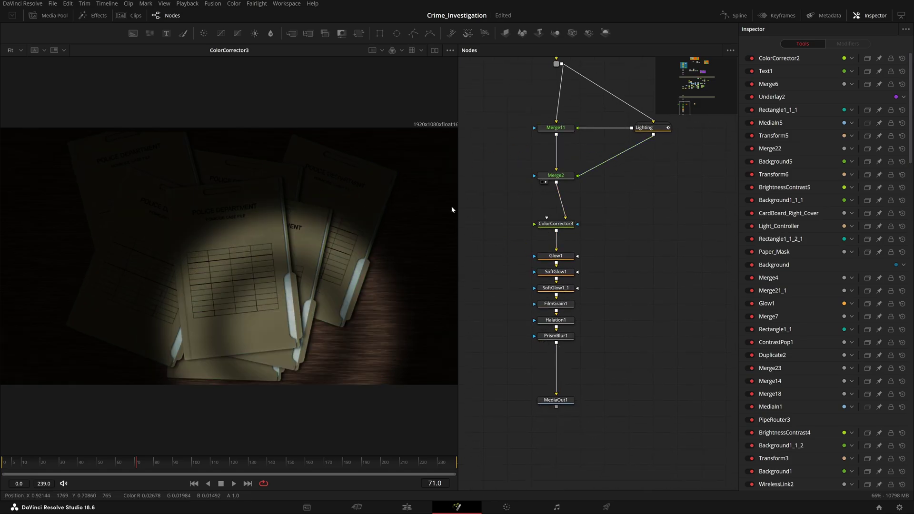
pyautogui.moveTo(553, 337); pyautogui.dragTo(76, 310)
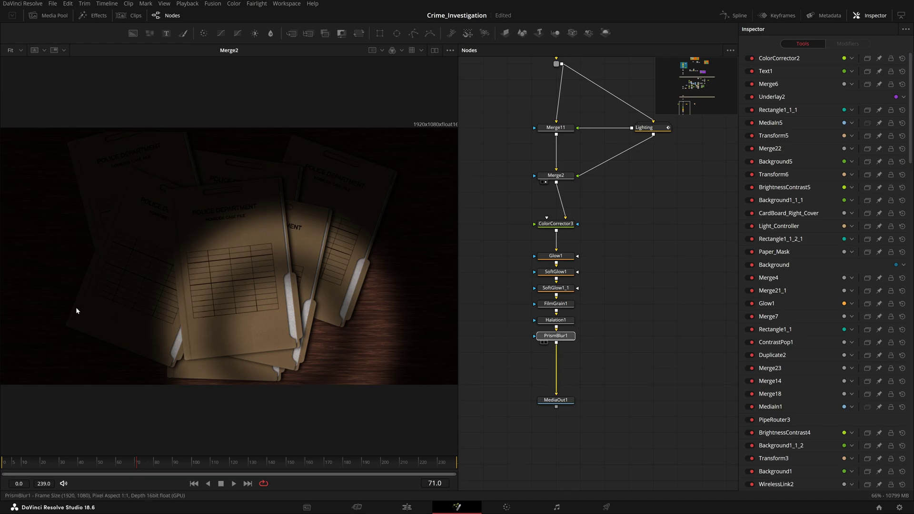
pyautogui.moveTo(564, 403); pyautogui.dragTo(71, 317)
# Extend the Front_Cover_Right underlay upward so its title clears the Rectangle1_1_1_1 node
pyautogui.scroll(-6, 645, 323)
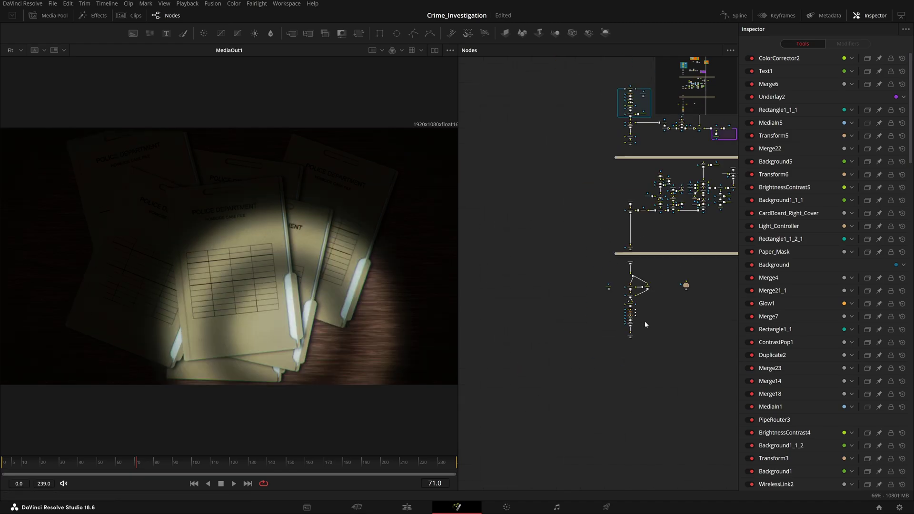
pyautogui.moveTo(649, 330); pyautogui.dragTo(543, 407)
pyautogui.moveTo(610, 309); pyautogui.dragTo(615, 356)
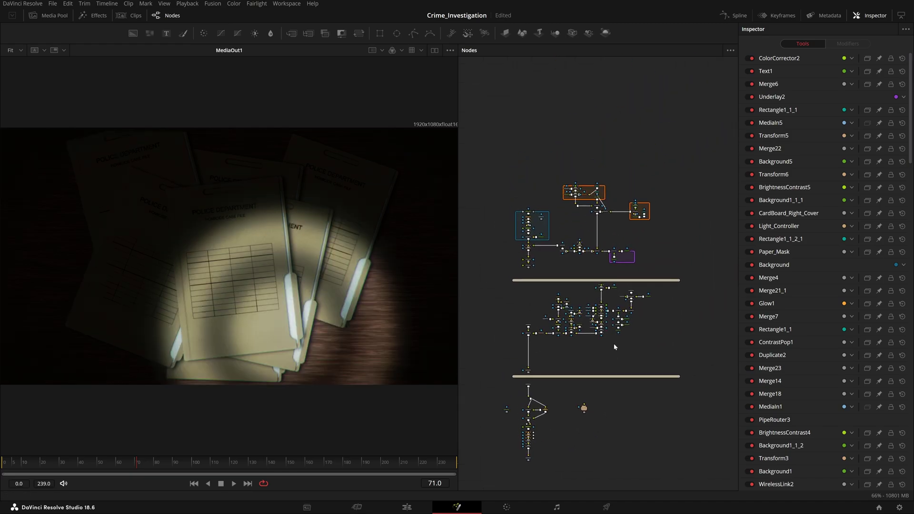
pyautogui.scroll(5, 647, 211)
pyautogui.scroll(-5, 633, 267)
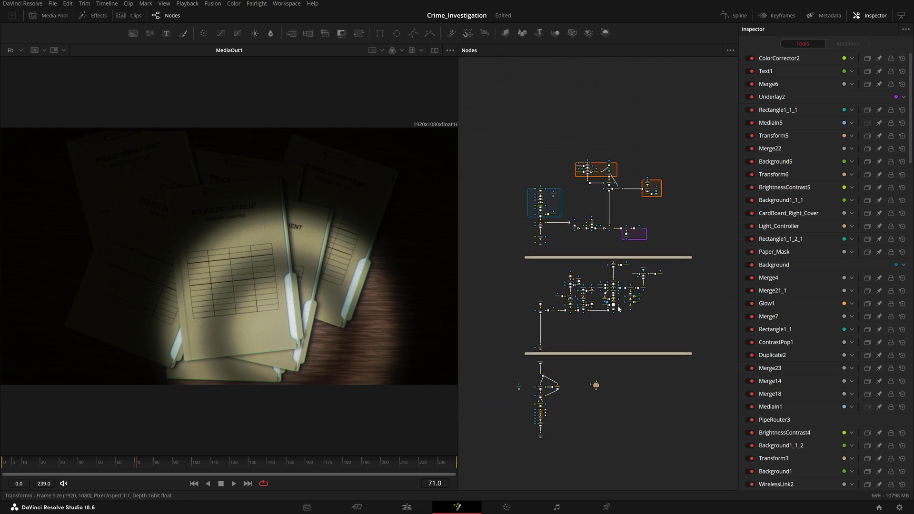
pyautogui.scroll(5, 658, 195)
pyautogui.scroll(5, 658, 194)
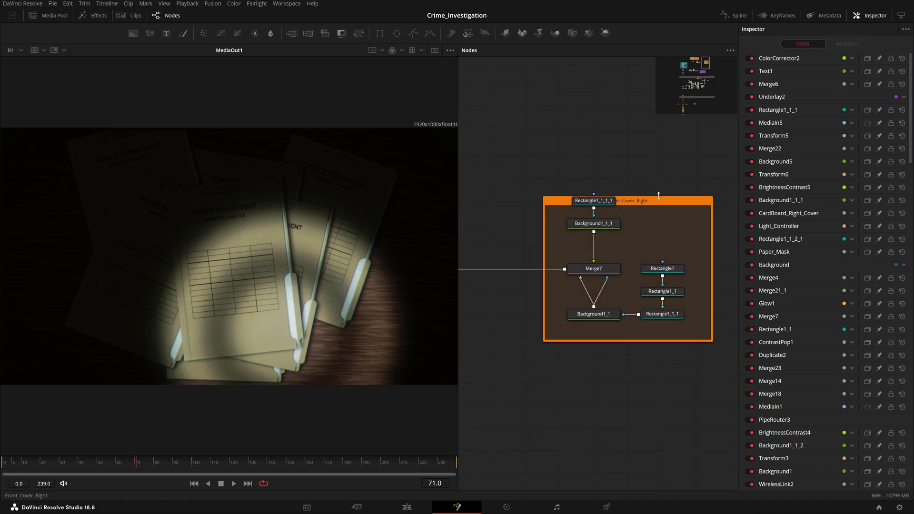
pyautogui.moveTo(659, 196); pyautogui.dragTo(659, 183)
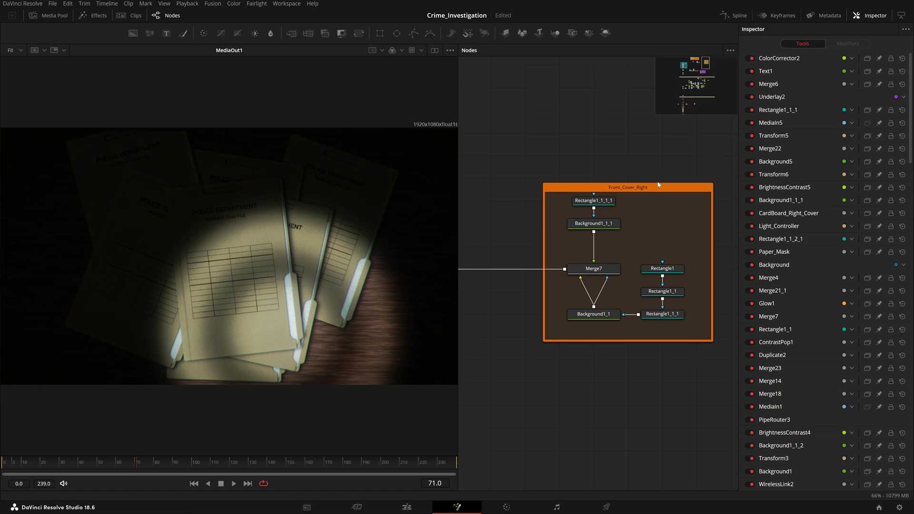
# Extend the Background underlay upward so its title clears the FastNoise1 node
pyautogui.scroll(-5, 659, 185)
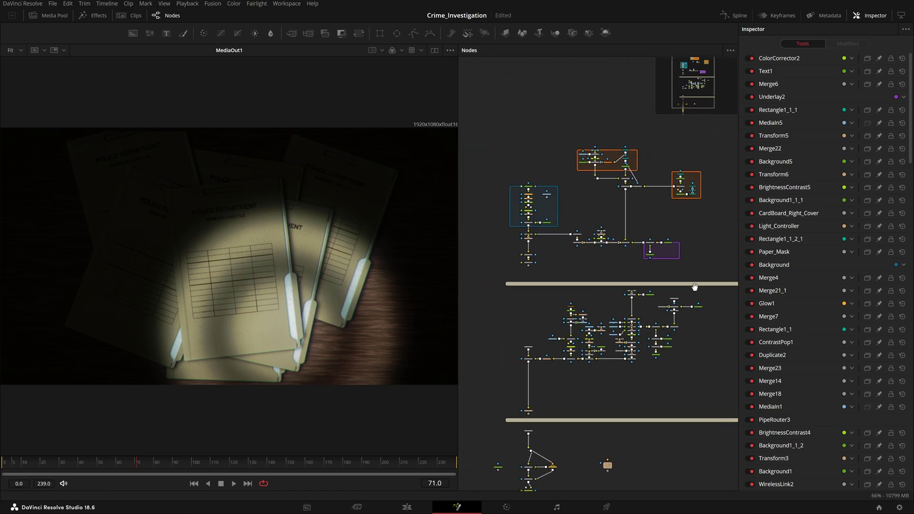
pyautogui.scroll(5, 600, 168)
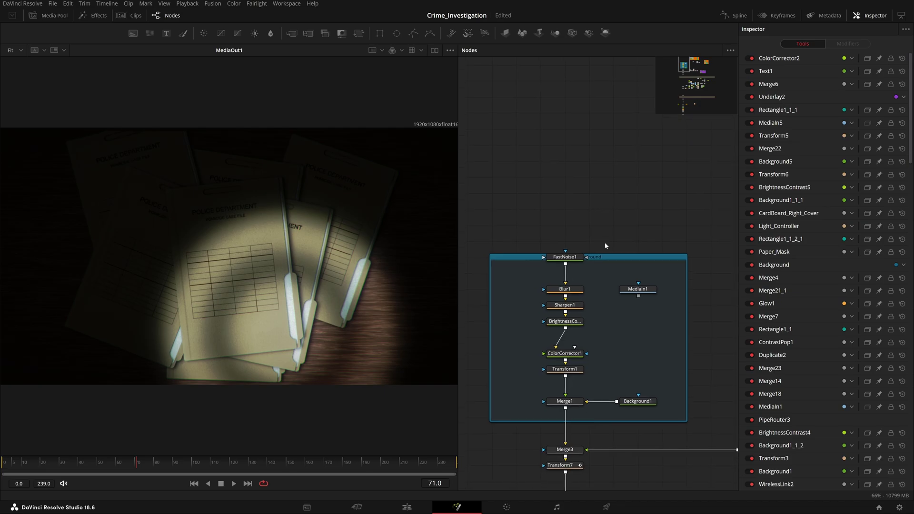
pyautogui.click(613, 255)
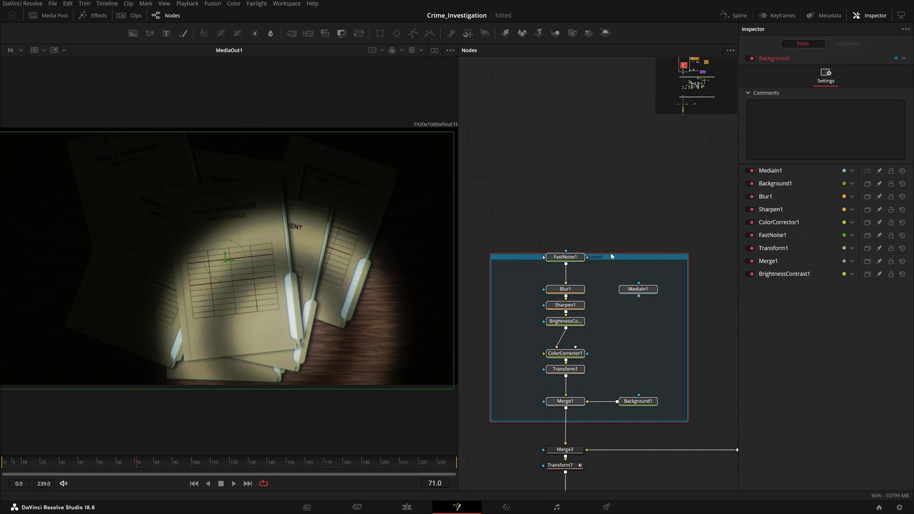
pyautogui.click(614, 214)
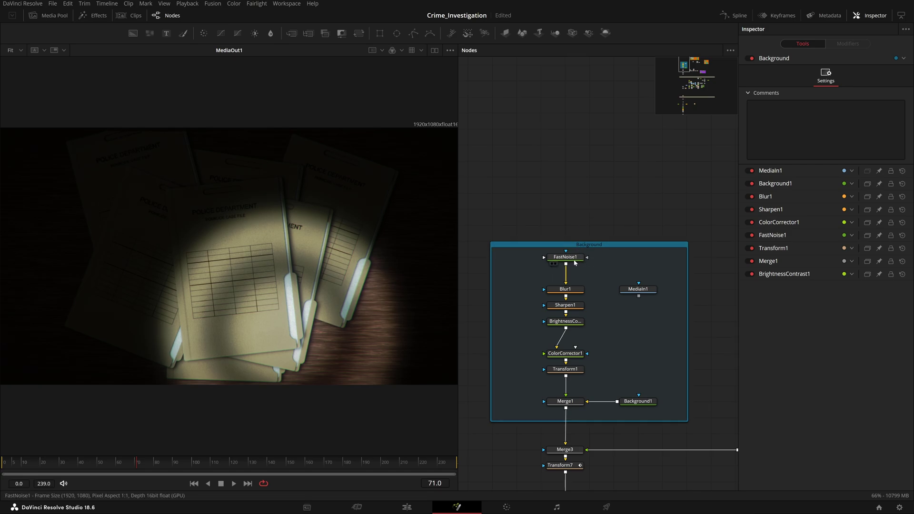
# Show the Merge19 composite in the viewer to inspect the wooden table background behind the folders
pyautogui.scroll(-5, 576, 334)
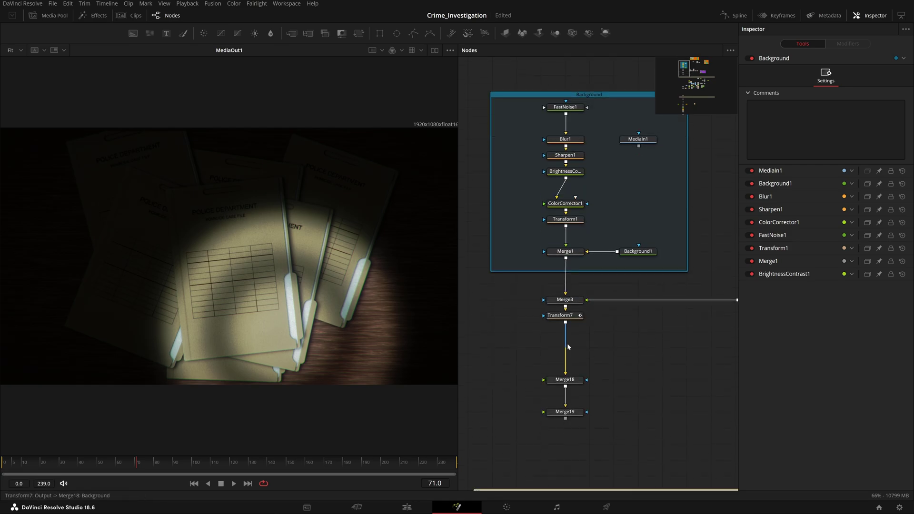
pyautogui.press('1')
pyautogui.scroll(3, 638, 328)
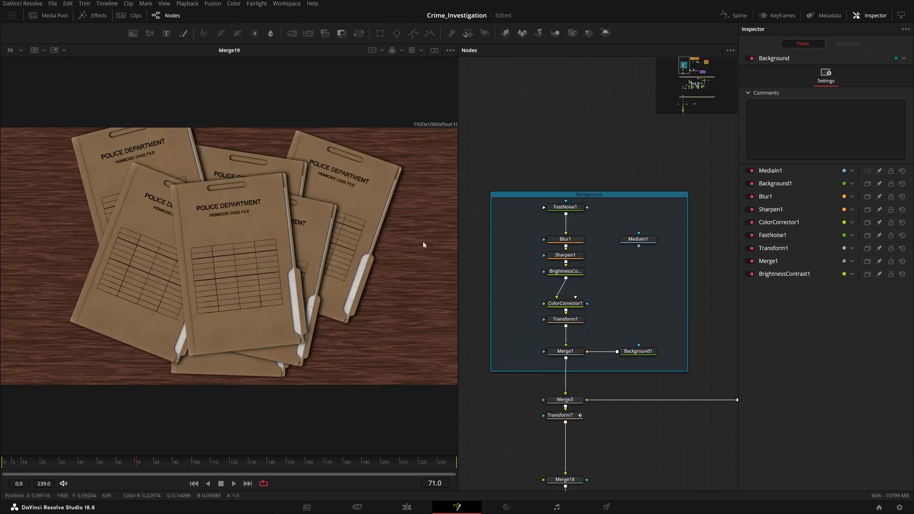
pyautogui.scroll(2, 608, 264)
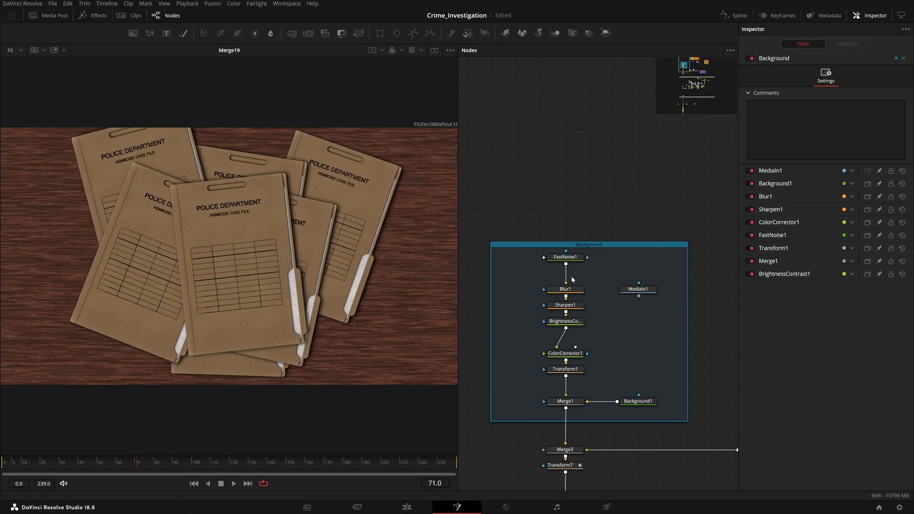
# Show FastNoise1 in the viewer with its settings open, and connect MediaIn1 to Blur1's input in place of the noise
pyautogui.click(552, 263)
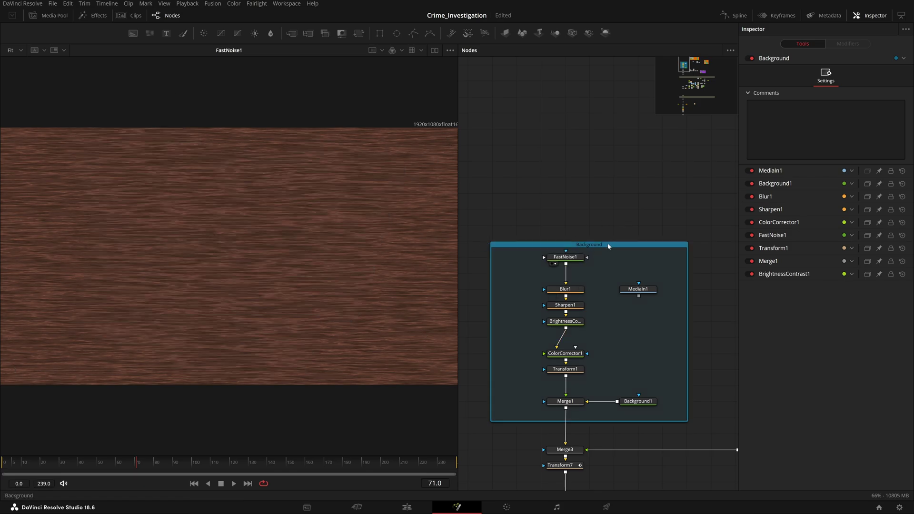
pyautogui.click(562, 258)
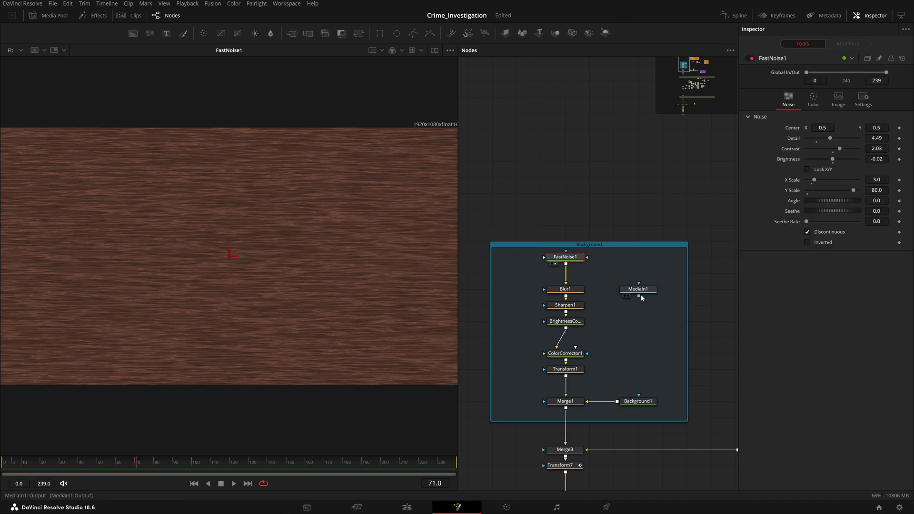
pyautogui.moveTo(640, 296); pyautogui.dragTo(566, 287)
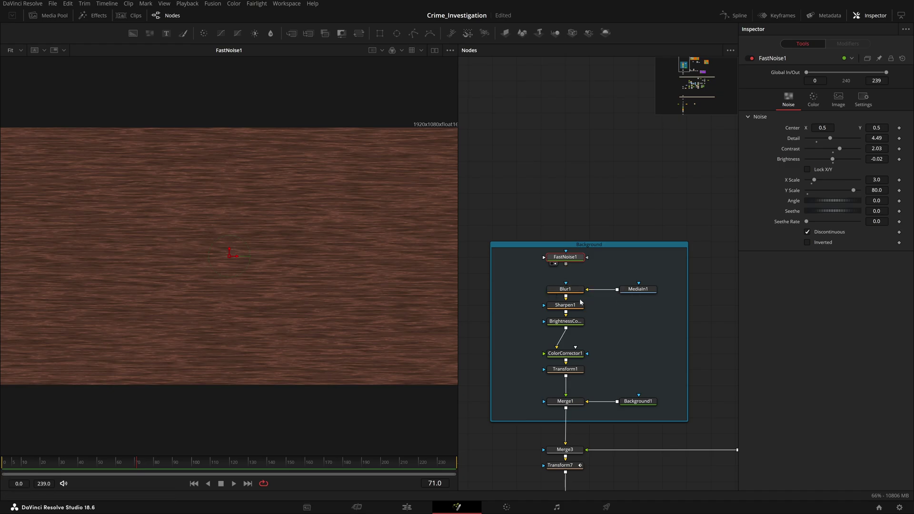
pyautogui.scroll(-3, 581, 301)
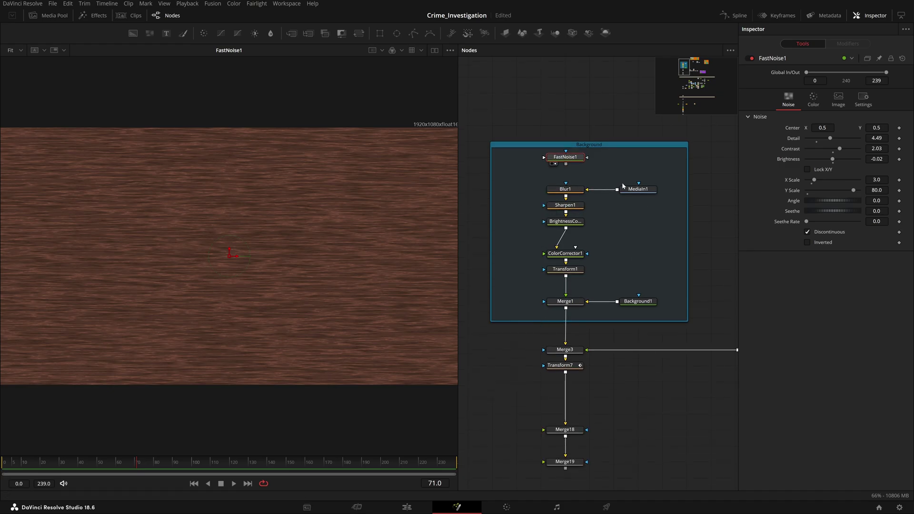
# Try a gradient offset of -0.875 on the FastNoise1 wood colors
pyautogui.click(813, 100)
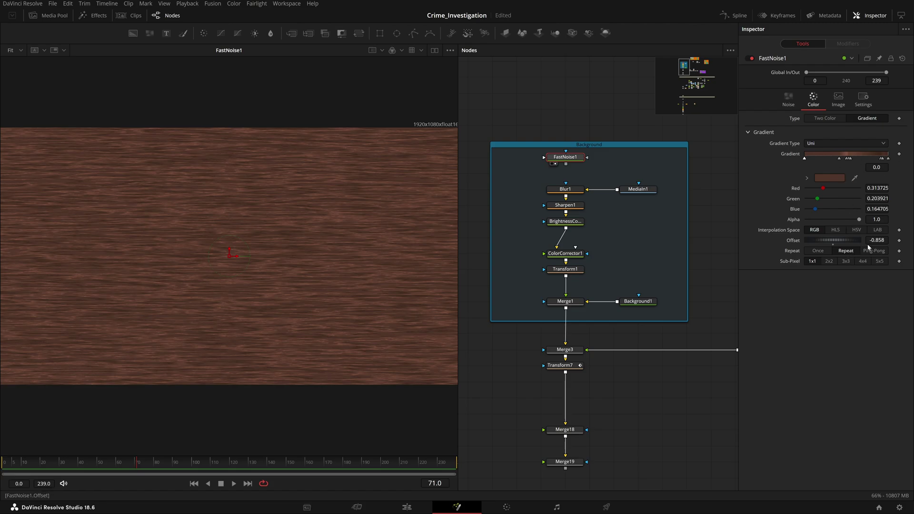
pyautogui.moveTo(877, 240)
pyautogui.mouseDown()
pyautogui.moveTo(905, 240)
pyautogui.moveTo(872, 240)
pyautogui.mouseUp()
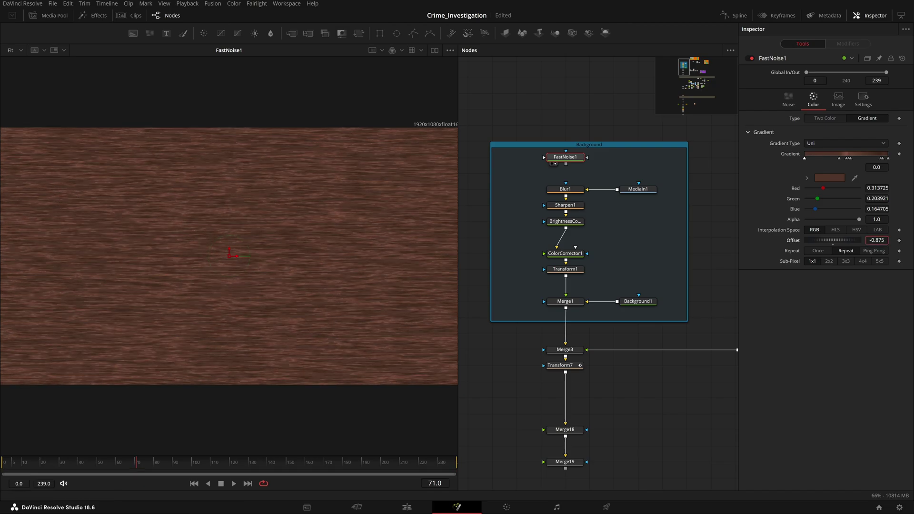
# Set the FastNoise1 noise detail to 5 after trying a low detail of 1.15
pyautogui.click(789, 100)
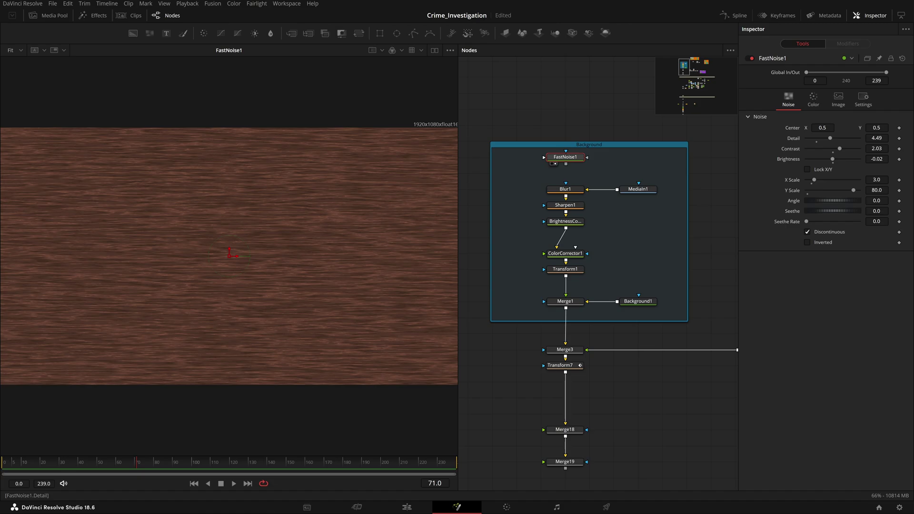
pyautogui.moveTo(831, 138); pyautogui.dragTo(813, 138)
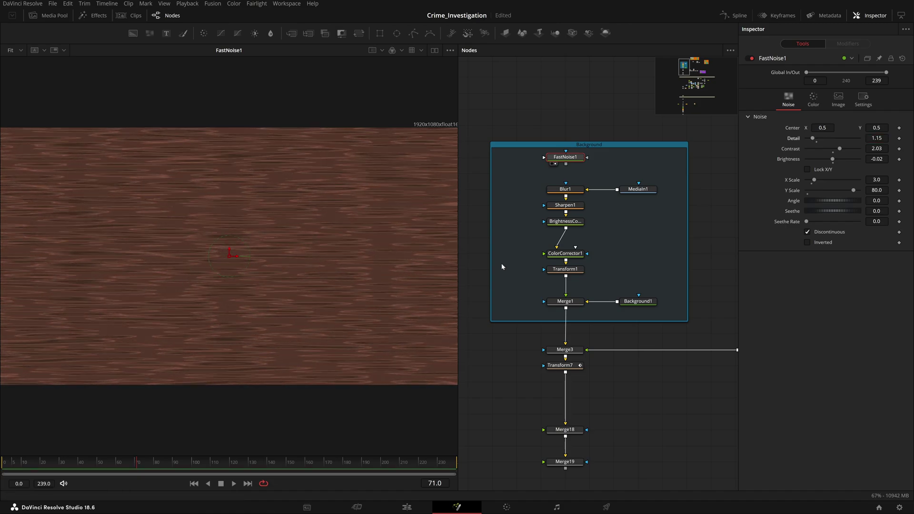
pyautogui.moveTo(813, 138); pyautogui.dragTo(843, 138)
pyautogui.write('5')
pyautogui.press('Return')
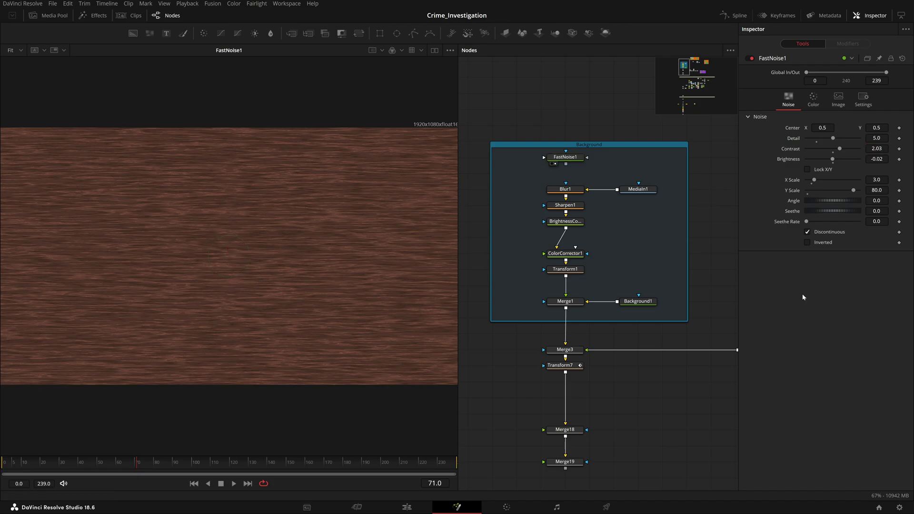
# Try a FastNoise1 brightness of 0.25 and undo the change
pyautogui.moveTo(840, 149); pyautogui.dragTo(839, 168)
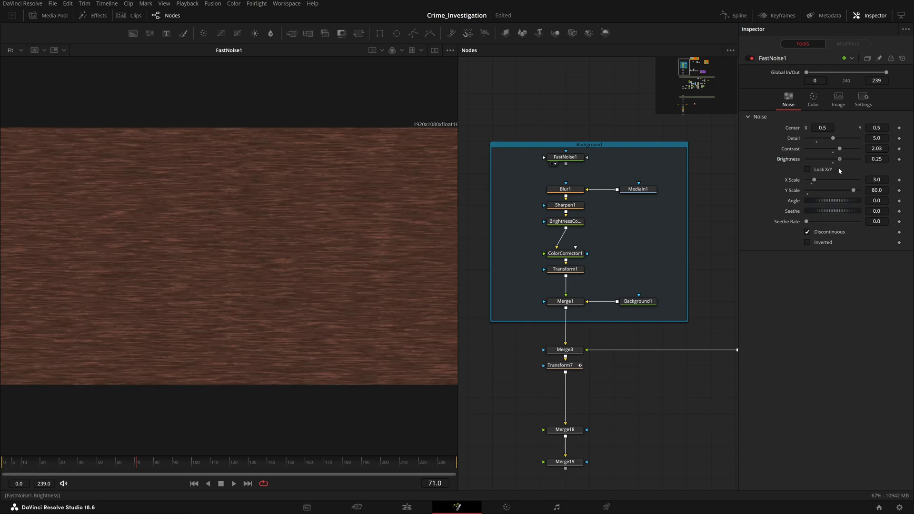
pyautogui.hotkey('ctrl', 'z')
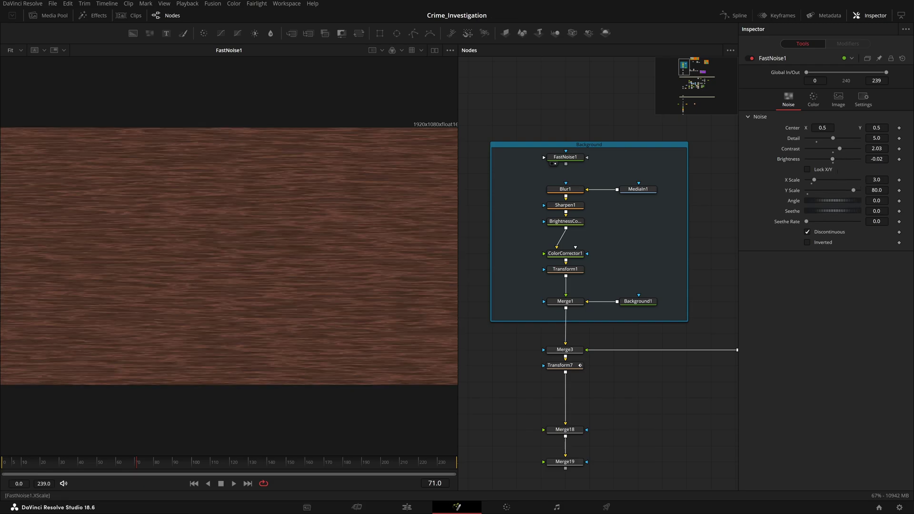
# Try a slight change to the FastNoise1 X Scale and undo it
pyautogui.moveTo(814, 179); pyautogui.dragTo(813, 179)
pyautogui.hotkey('ctrl', 'z')
# Show MediaIn1 in the viewer with its settings open and examine the Wood_02.jpg texture
pyautogui.click(624, 196)
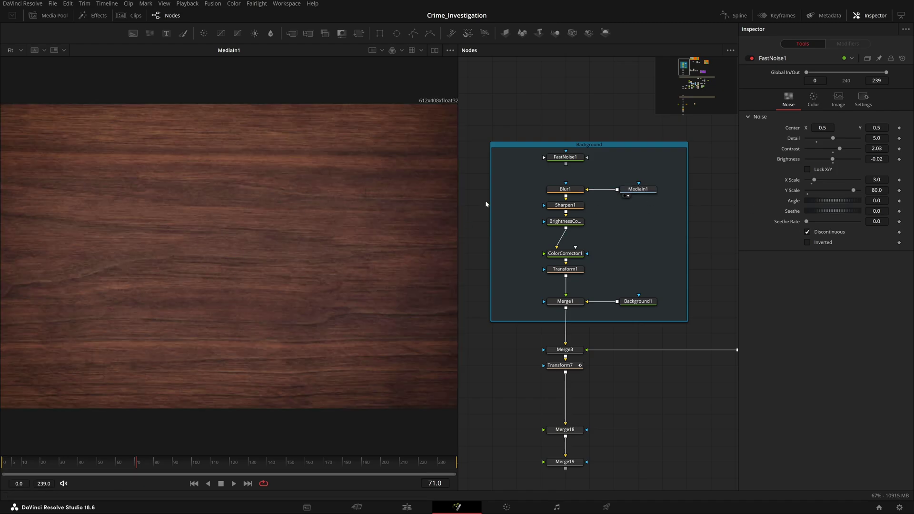
pyautogui.click(636, 192)
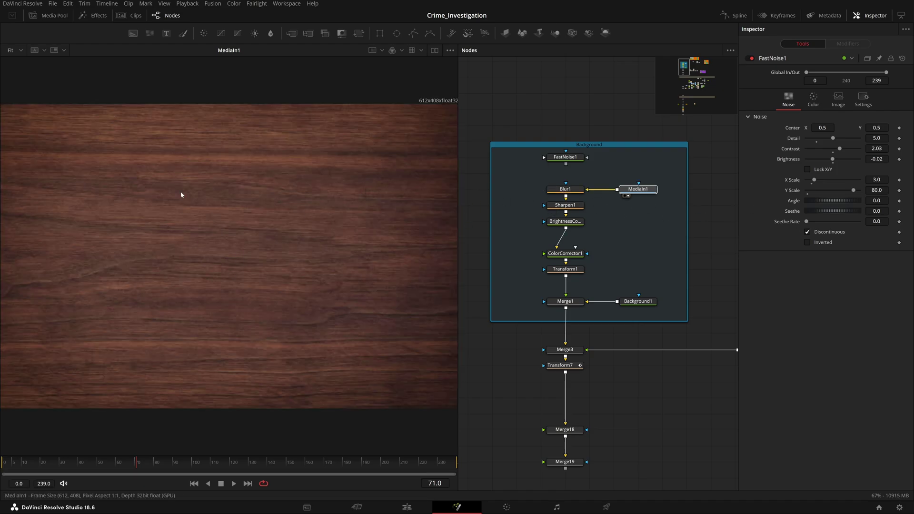
pyautogui.click(634, 190)
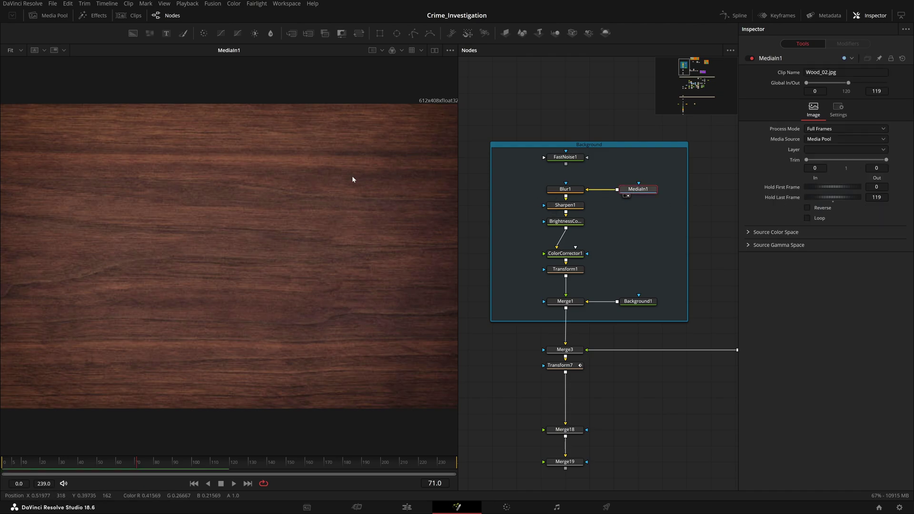
pyautogui.moveTo(115, 166); pyautogui.dragTo(348, 332)
pyautogui.moveTo(402, 88); pyautogui.dragTo(441, 135)
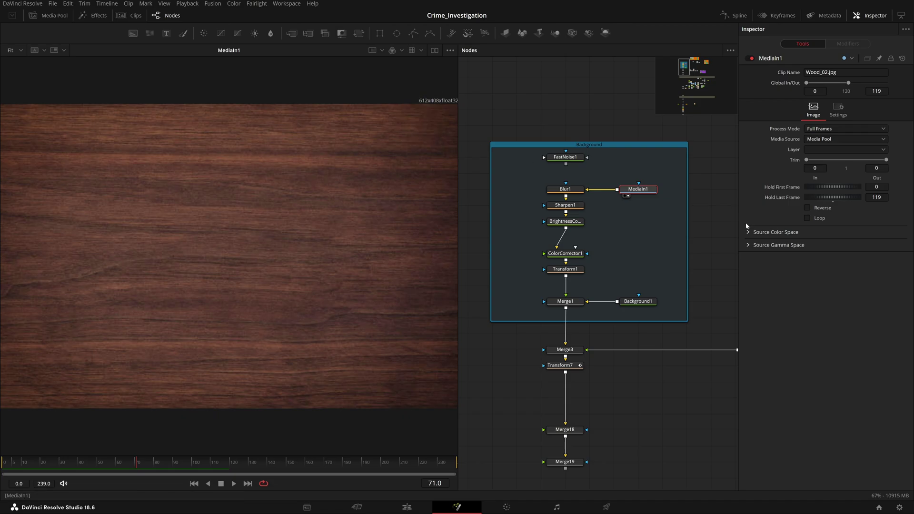
# Show Transform7 in the viewer and set the Edges option of Merge1 to Canvas
pyautogui.press('1')
pyautogui.press('1')
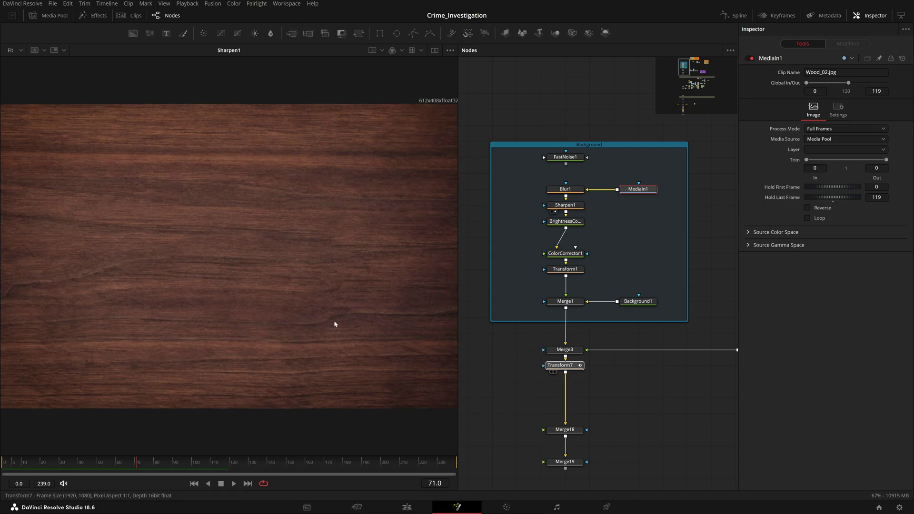
pyautogui.click(568, 310)
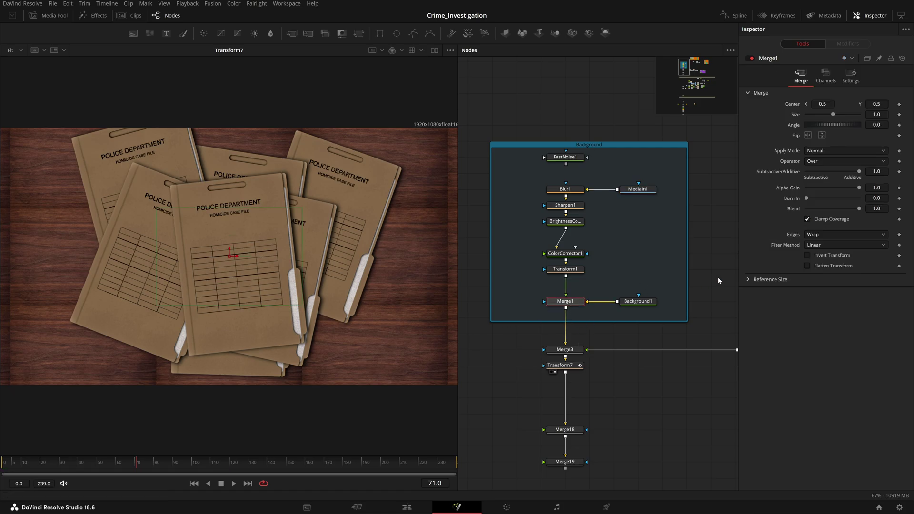
pyautogui.click(843, 236)
pyautogui.click(830, 244)
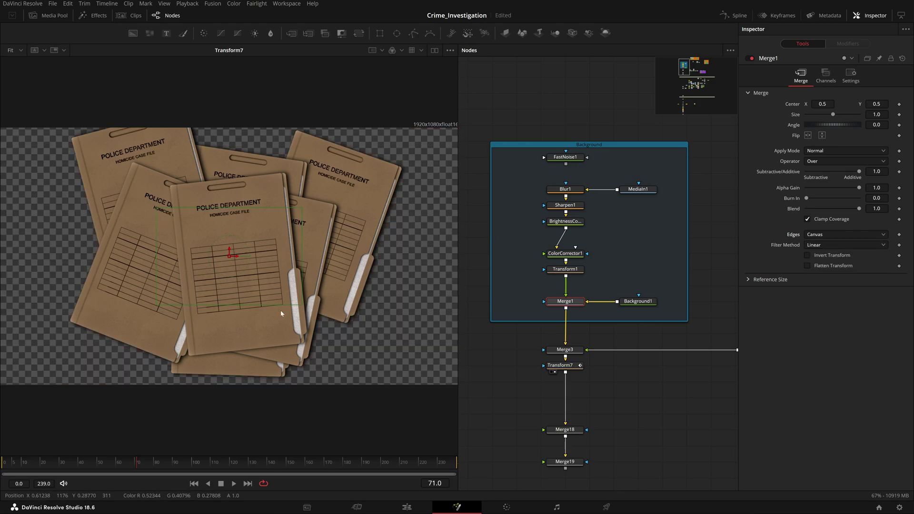
# Compare Transform1 with Merge1 in the viewer, and set Merge1's Edges option to Wrap
pyautogui.click(554, 276)
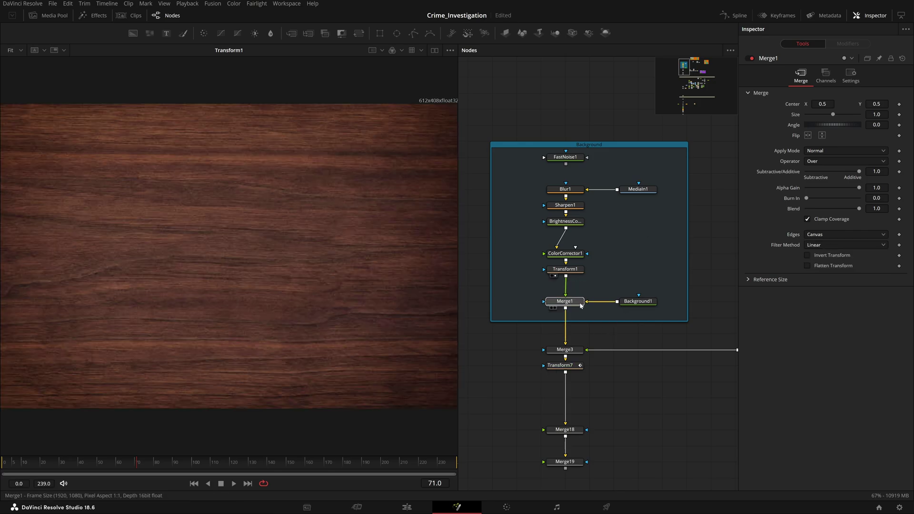
pyautogui.press('1')
pyautogui.moveTo(104, 184); pyautogui.dragTo(390, 364)
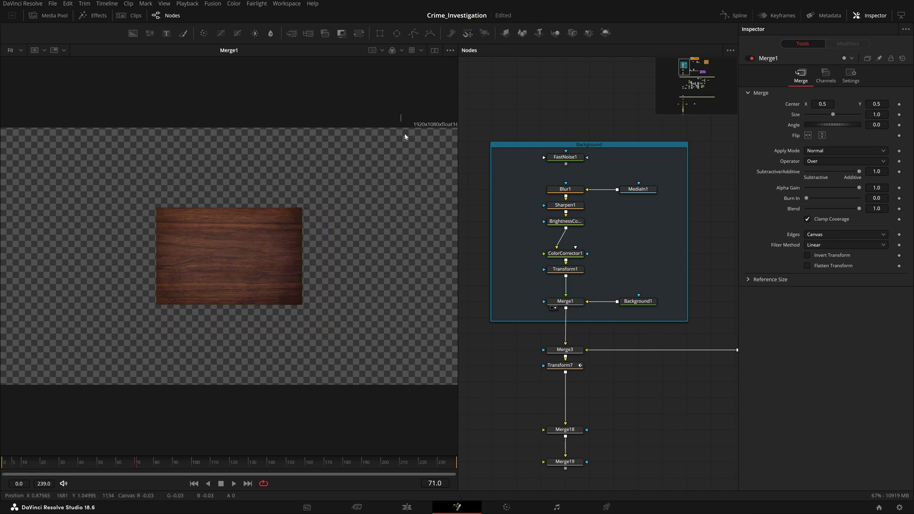
pyautogui.moveTo(405, 137); pyautogui.dragTo(455, 170)
pyautogui.click(837, 237)
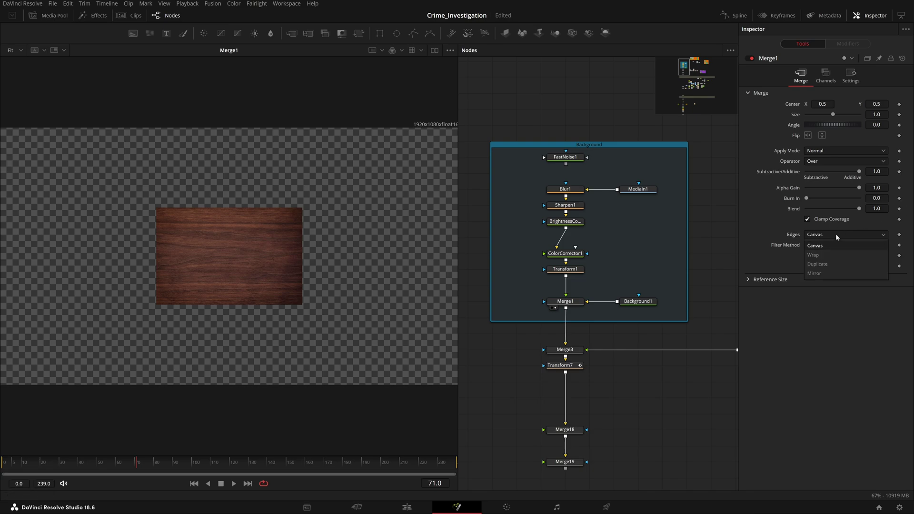
pyautogui.click(834, 255)
# Show MediaOut1 in the viewer and move the playhead back to frame 46 to examine the lit folders
pyautogui.scroll(-10, 676, 294)
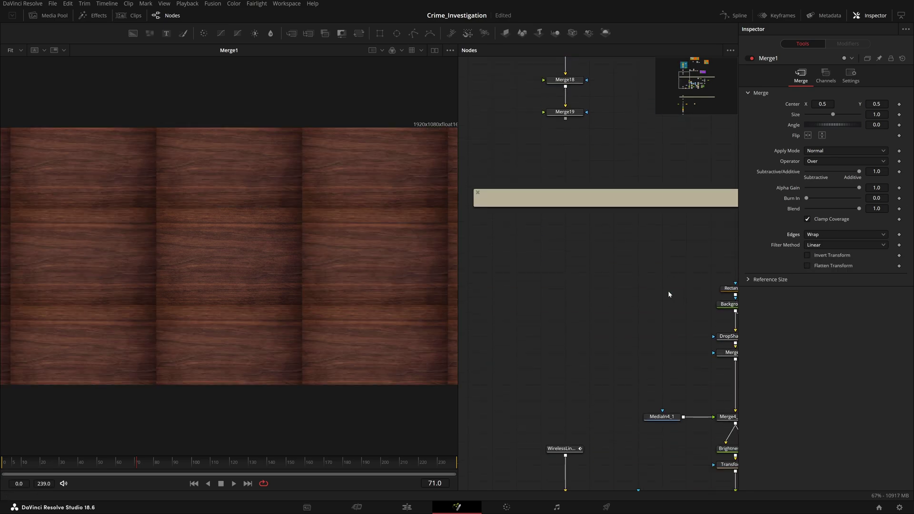
pyautogui.scroll(-5, 671, 292)
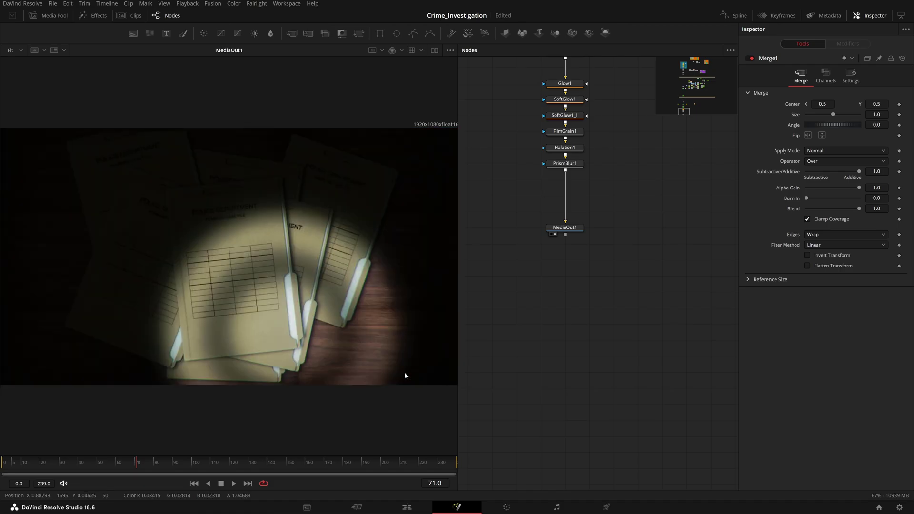
pyautogui.moveTo(137, 467); pyautogui.dragTo(84, 470)
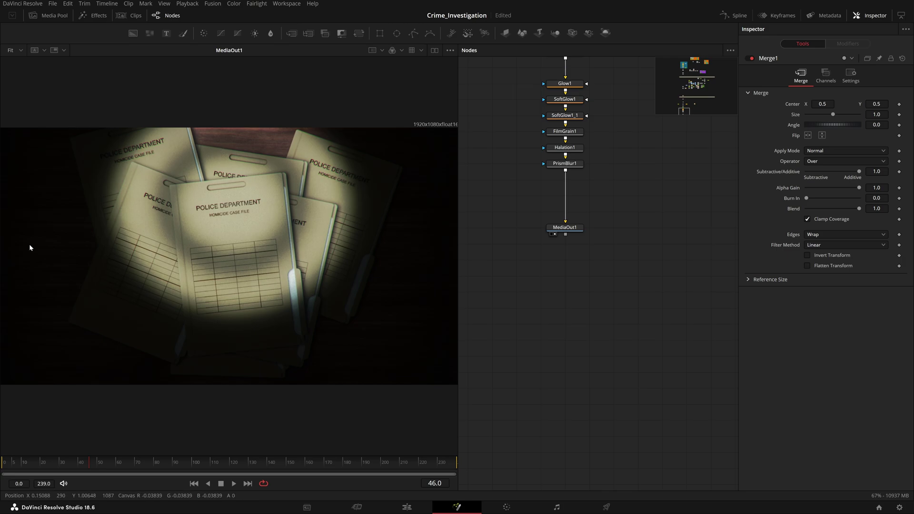
# Show Merge19 in the viewer to examine the unlit folders on the wood background
pyautogui.scroll(10, 625, 318)
pyautogui.scroll(-5, 624, 318)
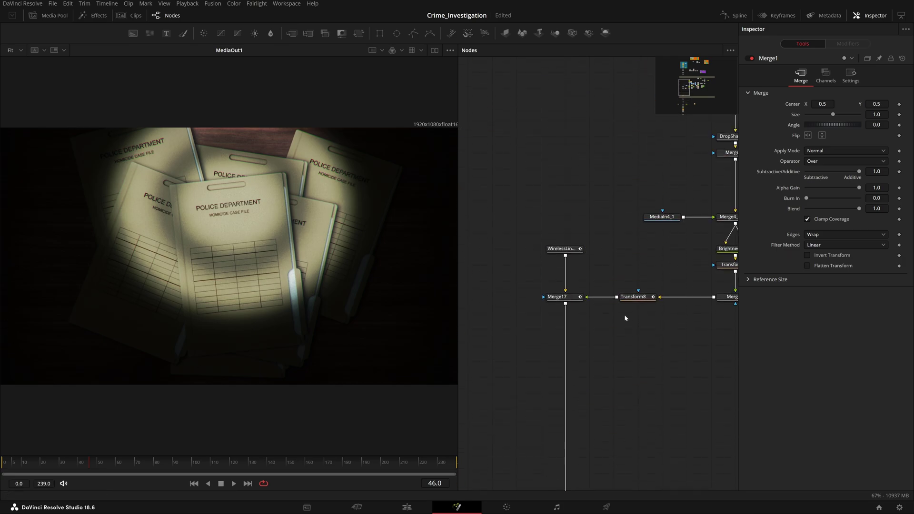
pyautogui.scroll(10, 573, 294)
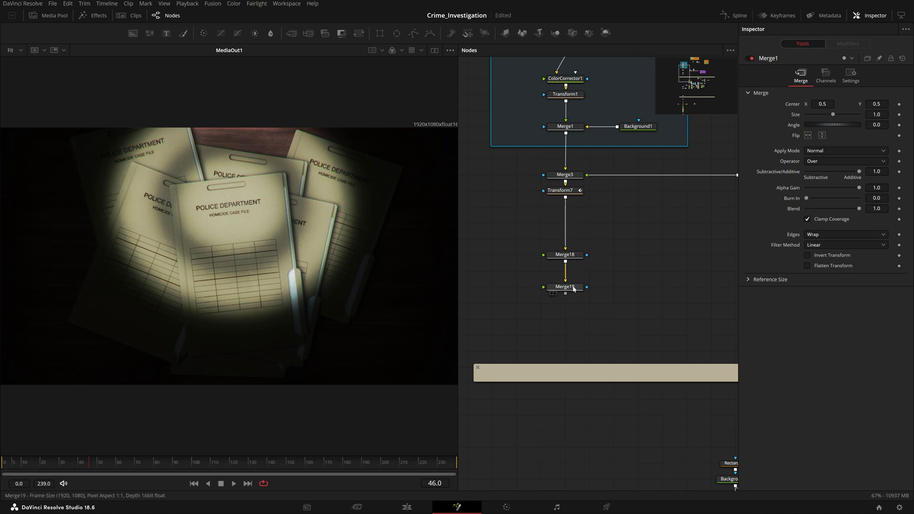
pyautogui.moveTo(574, 290); pyautogui.dragTo(400, 300)
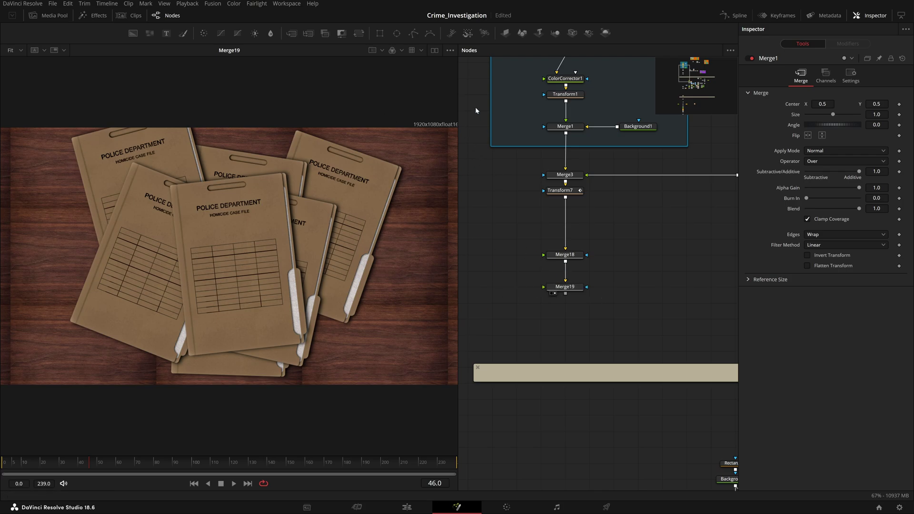
pyautogui.scroll(3, 561, 391)
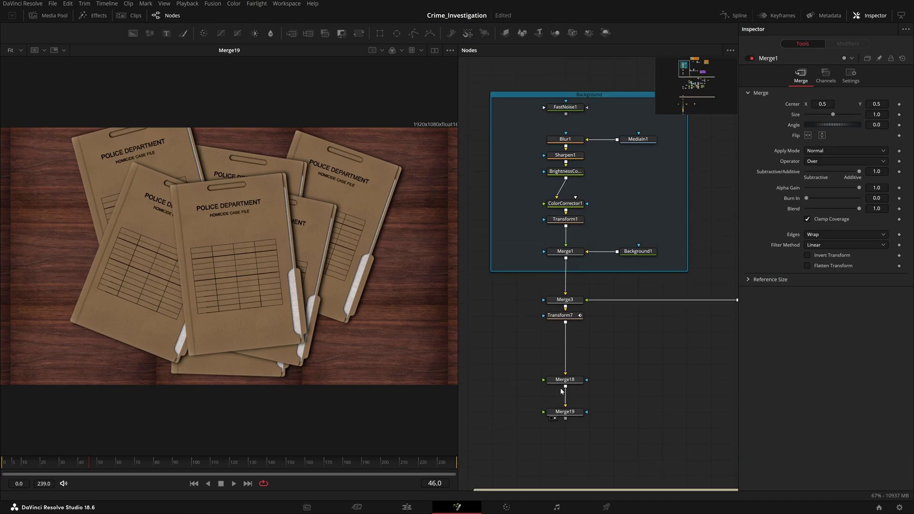
# Show MediaOut1 in the viewer and scrub to frame 114 to examine how the wood looks under the flashlight
pyautogui.scroll(-10, 561, 390)
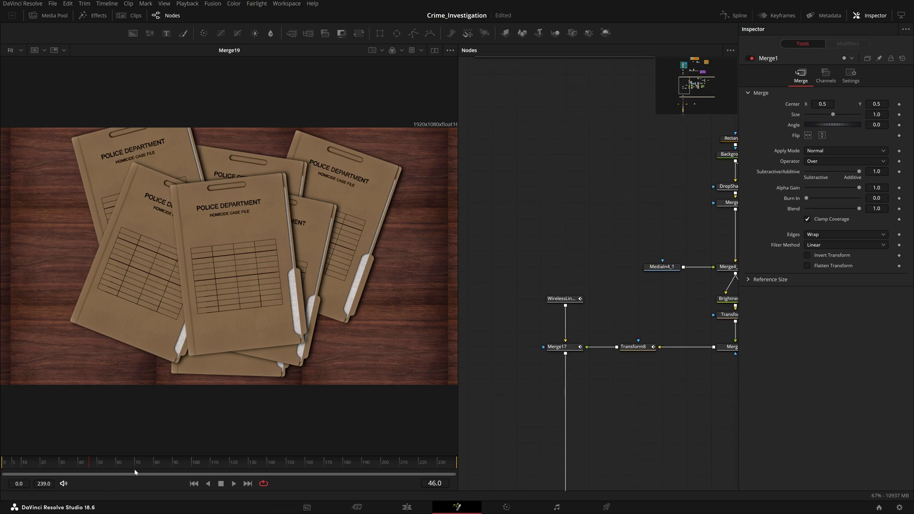
pyautogui.scroll(-15, 563, 444)
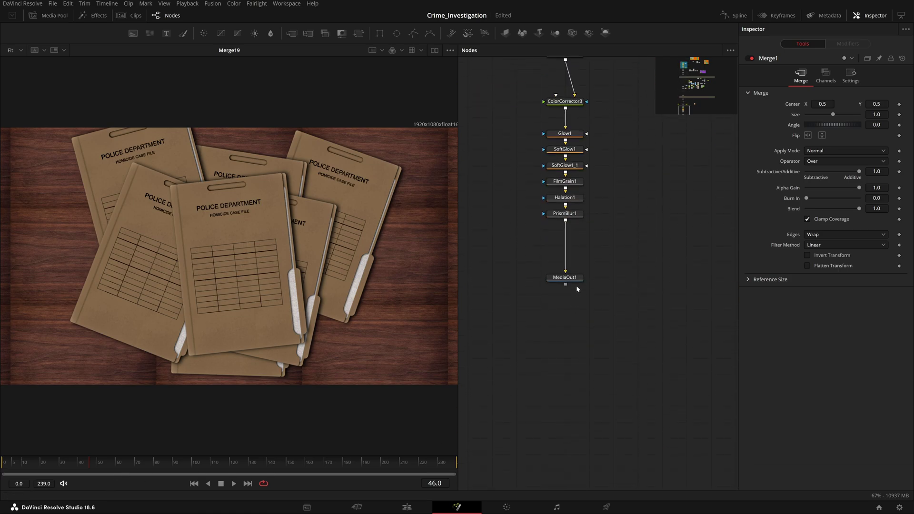
pyautogui.click(552, 285)
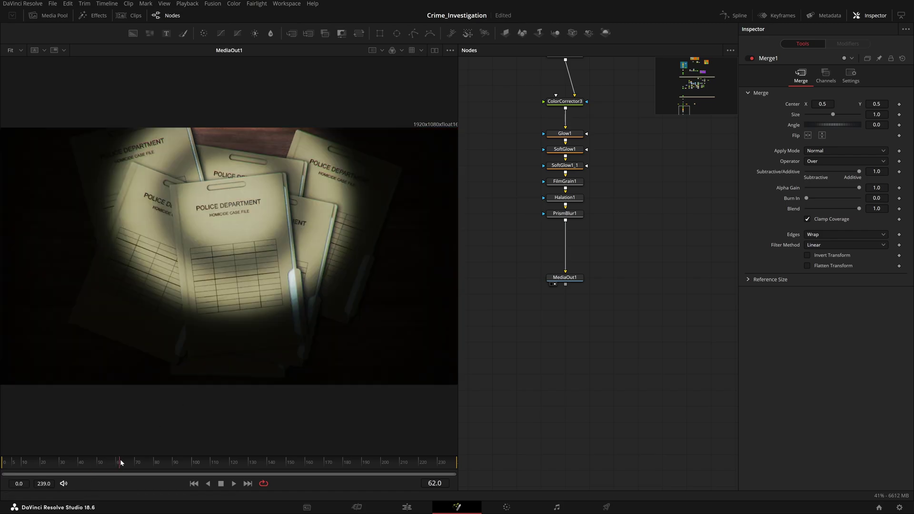
pyautogui.moveTo(121, 462); pyautogui.dragTo(219, 370)
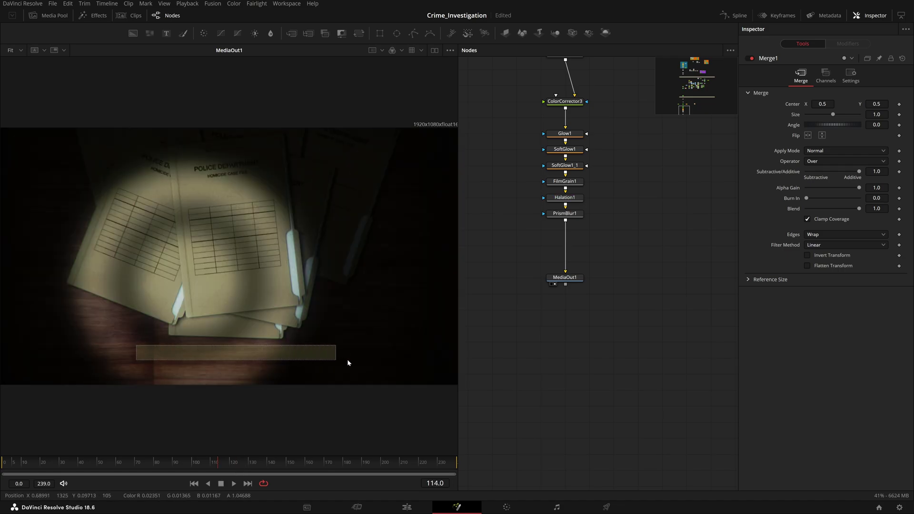
# Show Merge19 in the viewer at frame 114 to inspect the wood table without the lighting
pyautogui.scroll(3, 526, 356)
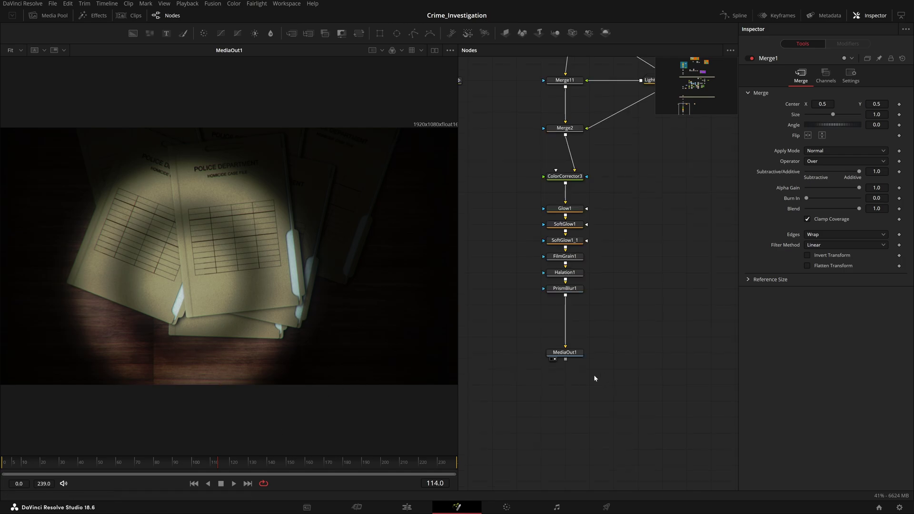
pyautogui.scroll(10, 590, 375)
pyautogui.scroll(15, 589, 379)
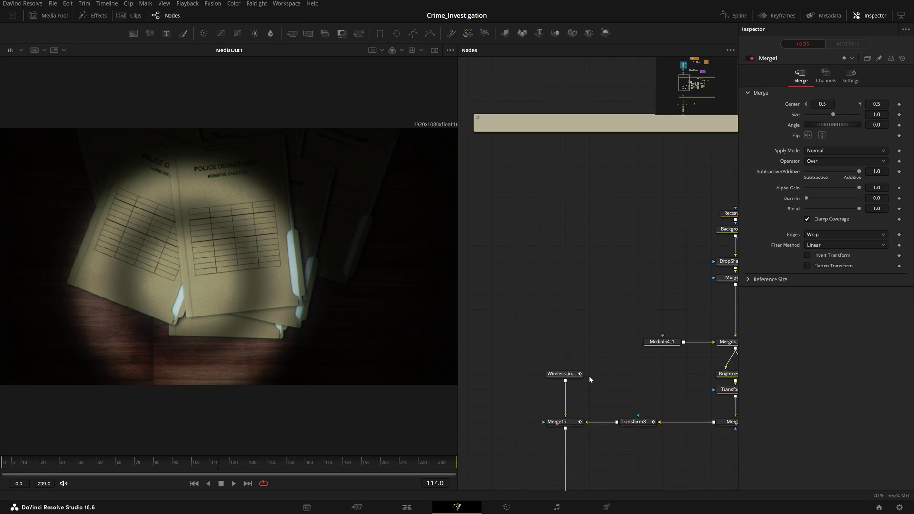
pyautogui.scroll(6, 585, 392)
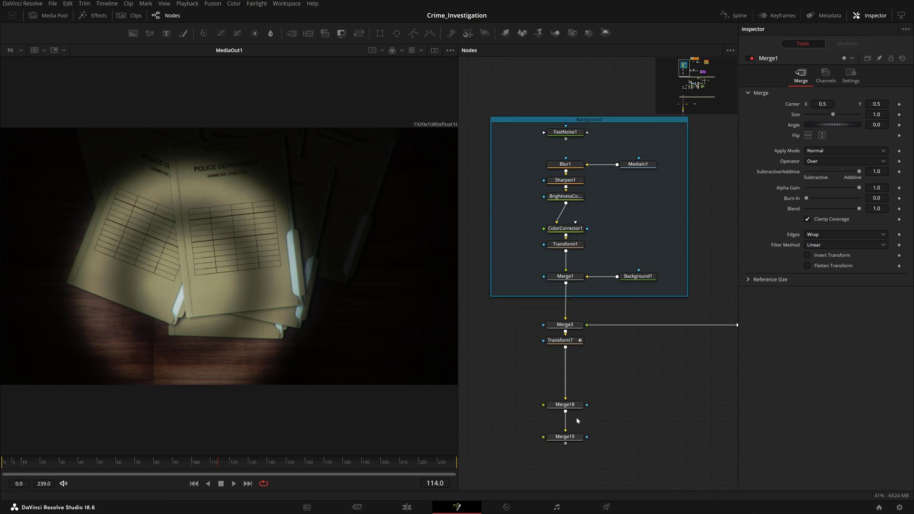
pyautogui.click(551, 443)
# Connect FastNoise1 to Blur1's input in place of MediaIn1 and show FastNoise1 in the viewer
pyautogui.scroll(3, 651, 353)
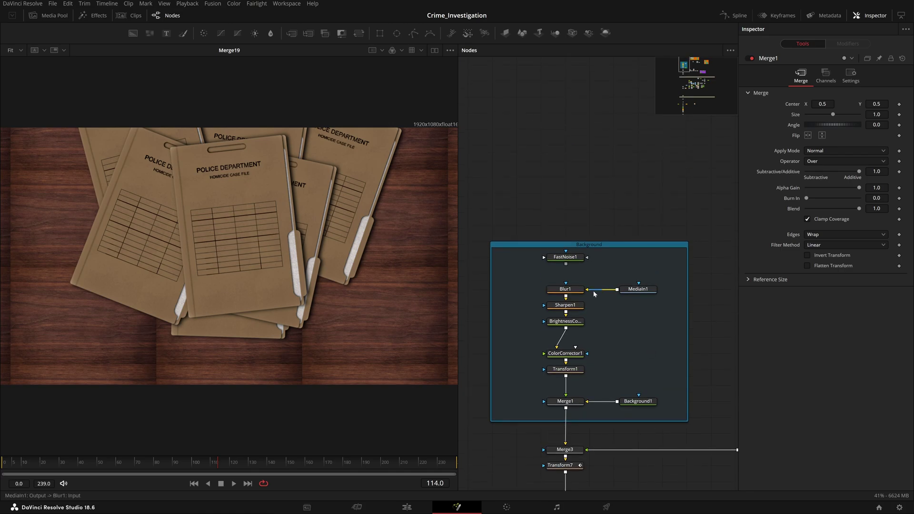
pyautogui.click(573, 258)
pyautogui.moveTo(566, 265); pyautogui.dragTo(587, 292)
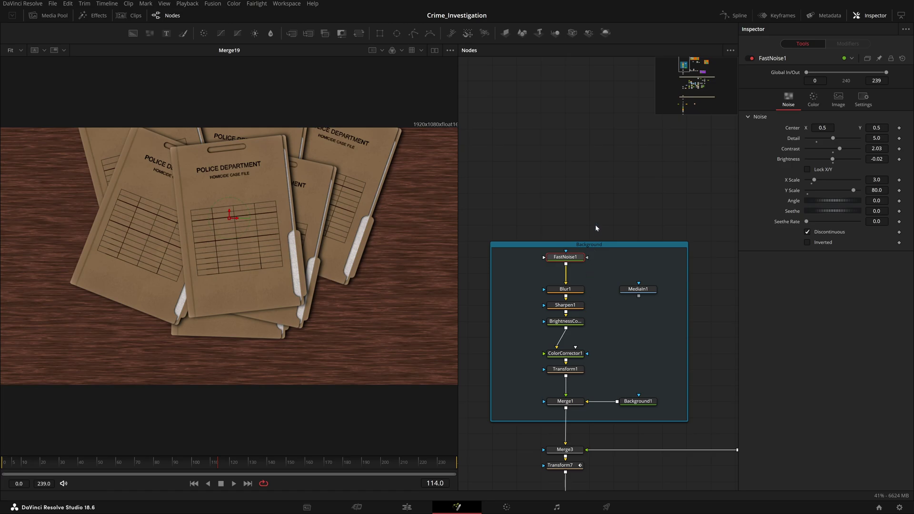
pyautogui.press('1')
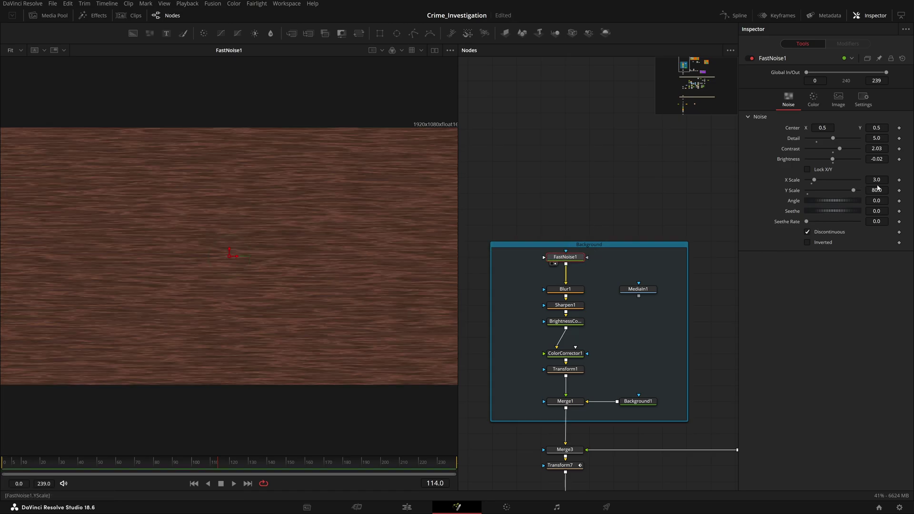
# Try a FastNoise1 Y Scale of 160 and X Scale of 6, and undo both changes
pyautogui.doubleClick(876, 190)
pyautogui.press('Tab')
pyautogui.click(890, 179)
pyautogui.doubleClick(877, 180)
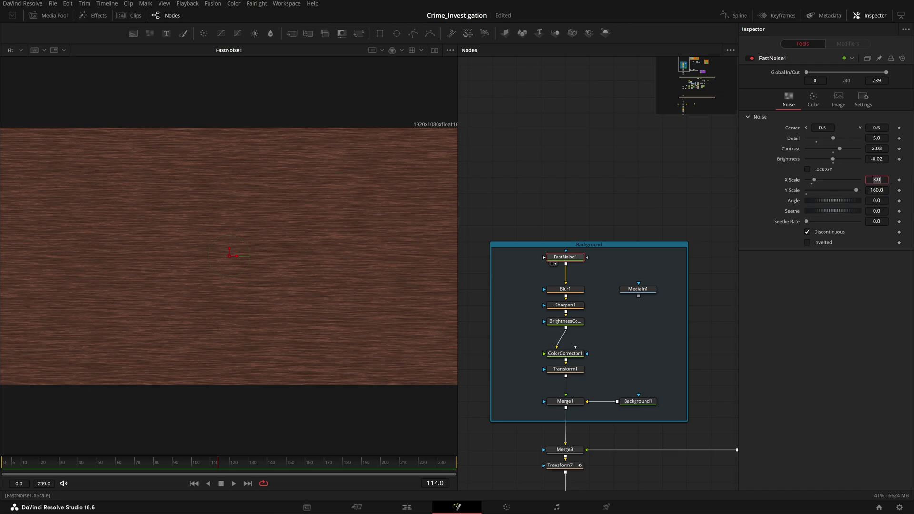
pyautogui.write('6')
pyautogui.press('Return')
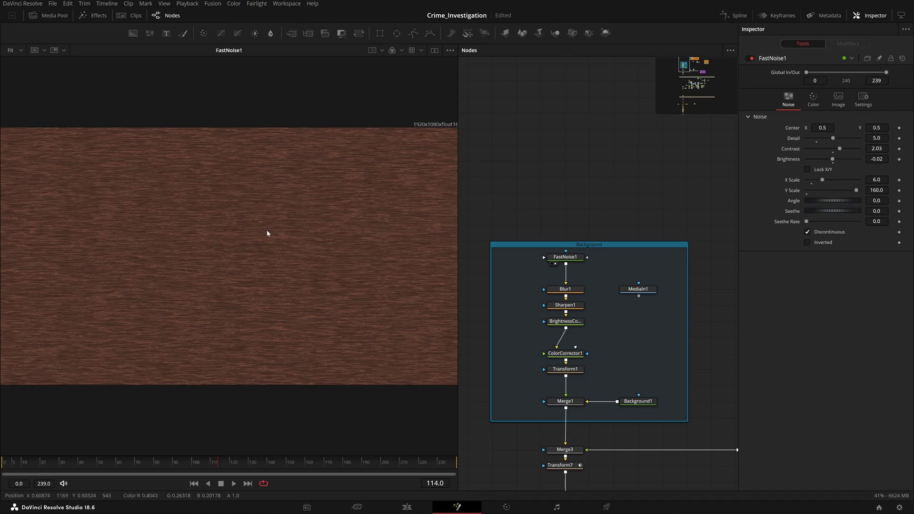
pyautogui.hotkey('ctrl', 'z')
pyautogui.hotkey('ctrl', 'z')
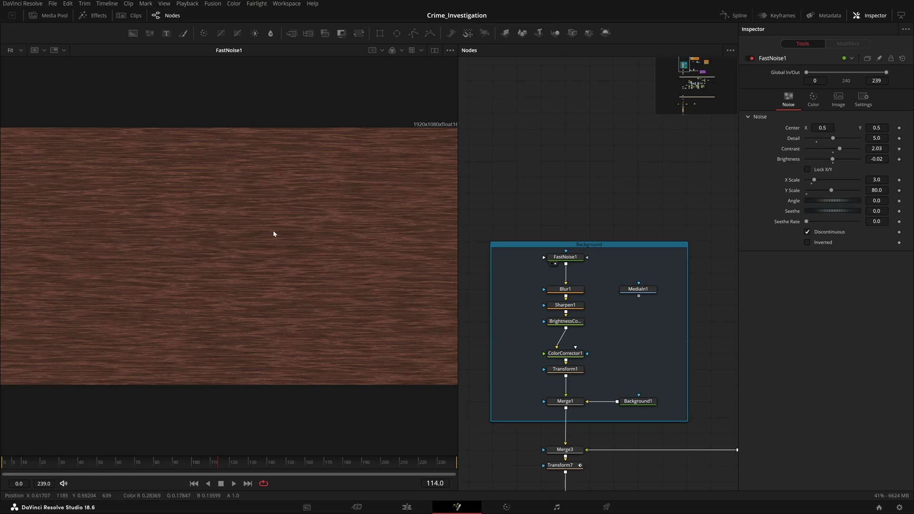
# Compare the FastNoise1 wood grain with the MediaIn1 wood image by alternating them in the viewer
pyautogui.click(585, 257)
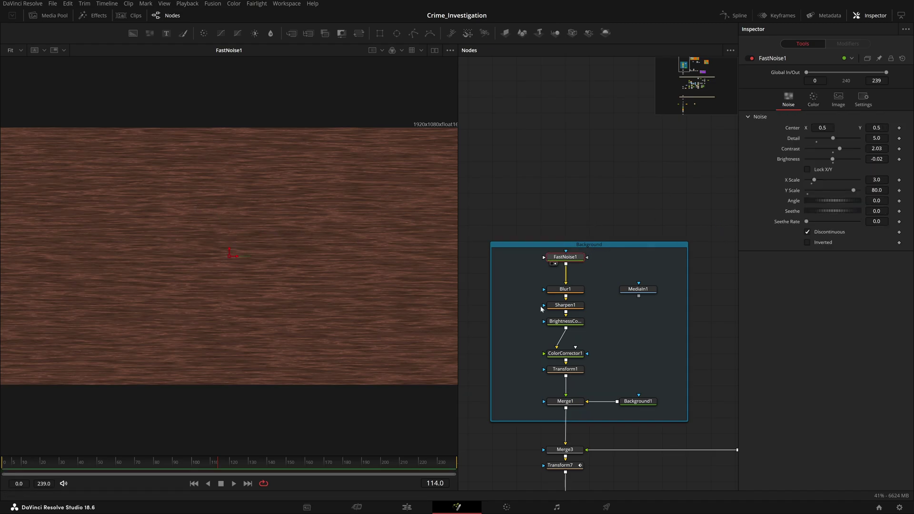
pyautogui.click(638, 289)
pyautogui.press('1')
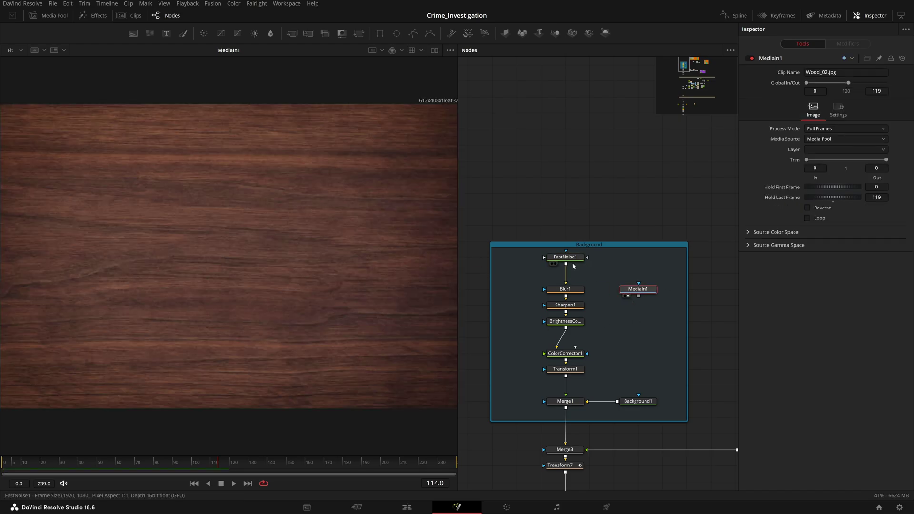
pyautogui.moveTo(577, 260); pyautogui.dragTo(387, 236)
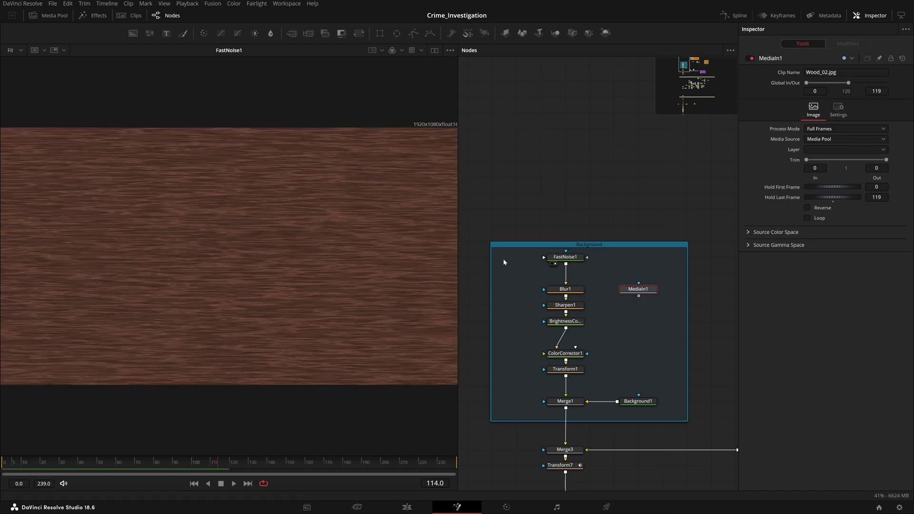
pyautogui.moveTo(638, 291); pyautogui.dragTo(358, 264)
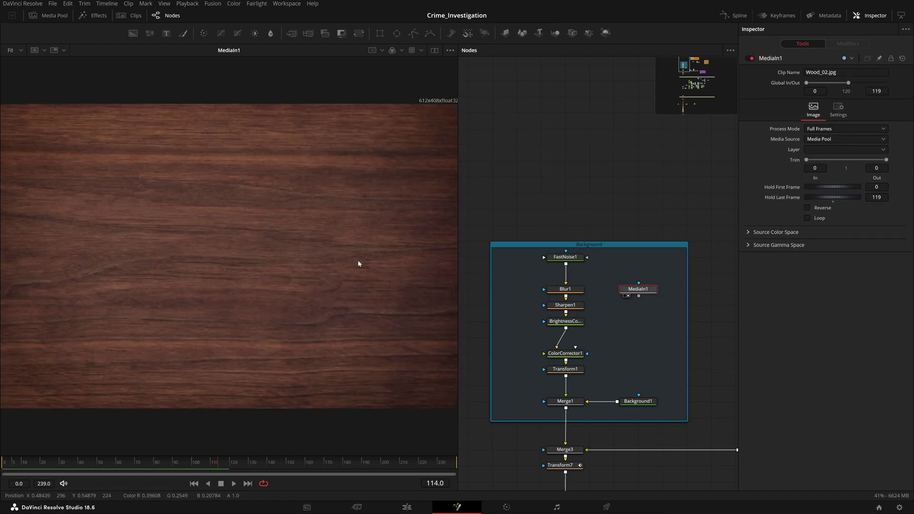
# Show Blur1 in the viewer with its settings open
pyautogui.press('1')
pyautogui.click(580, 294)
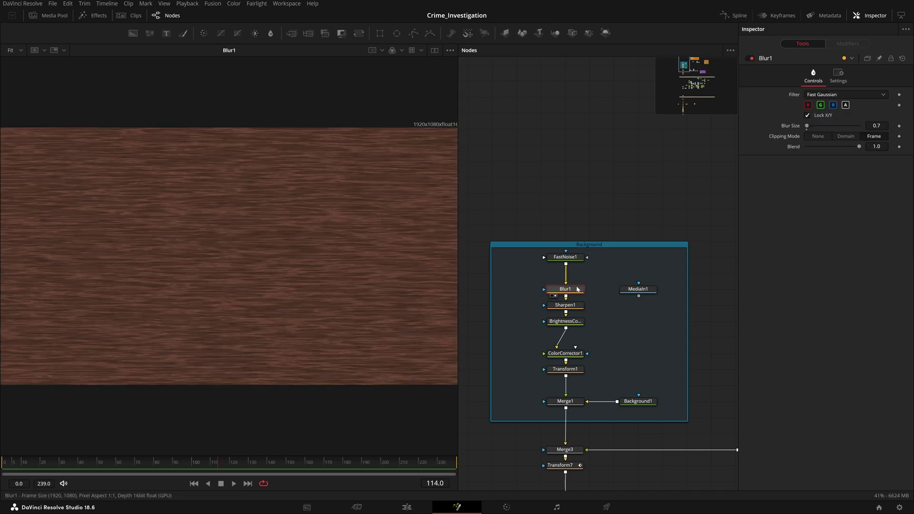
# Compare the wood grain of FastNoise1 and Blur1 close up in the viewer, ending on the whole frame of Blur1
pyautogui.scroll(-2, 590, 289)
pyautogui.scroll(-2, 595, 288)
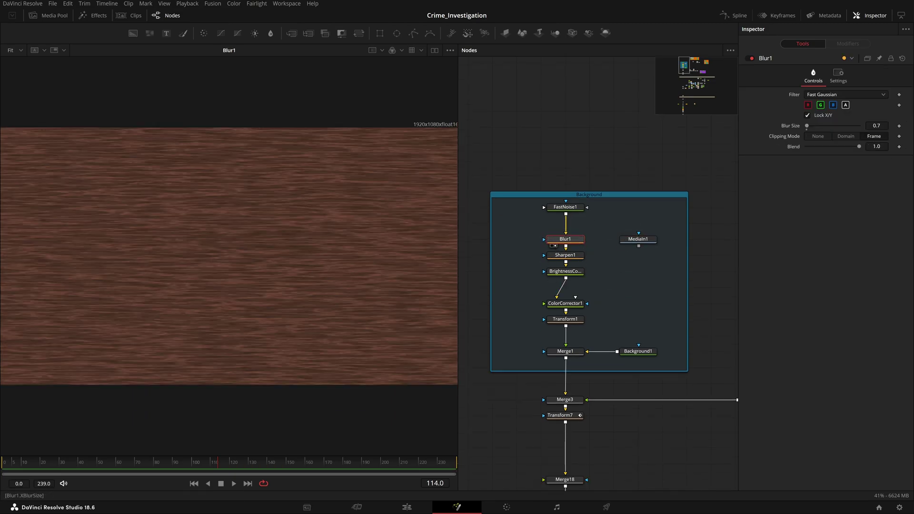
pyautogui.moveTo(565, 207); pyautogui.dragTo(259, 241)
pyautogui.scroll(5, 259, 242)
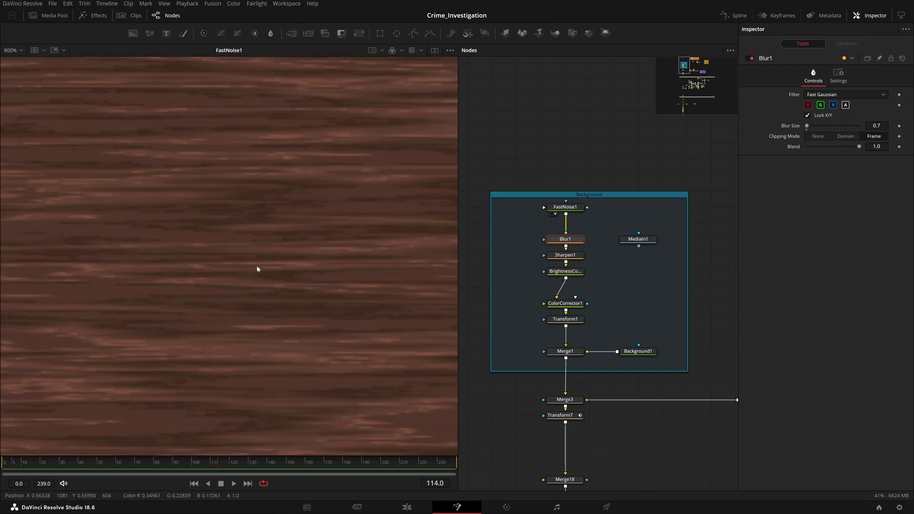
pyautogui.press('1')
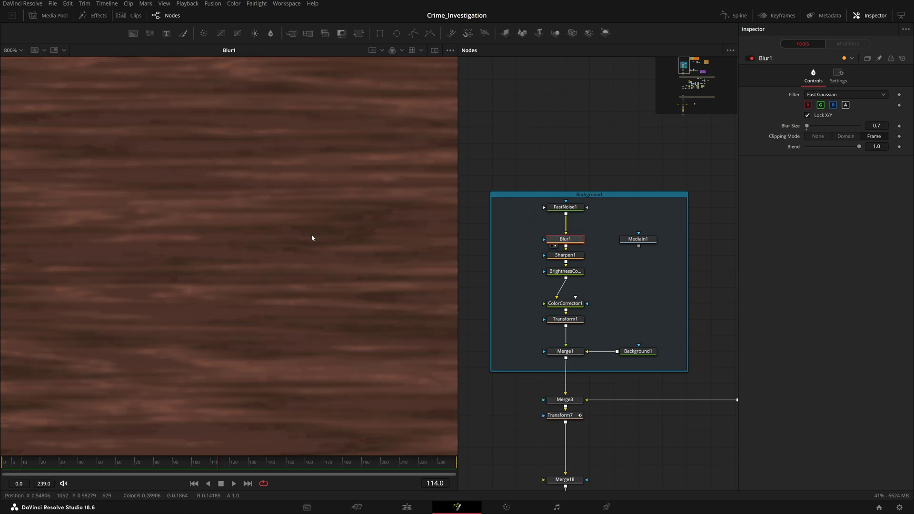
pyautogui.hotkey('ctrl', 'f')
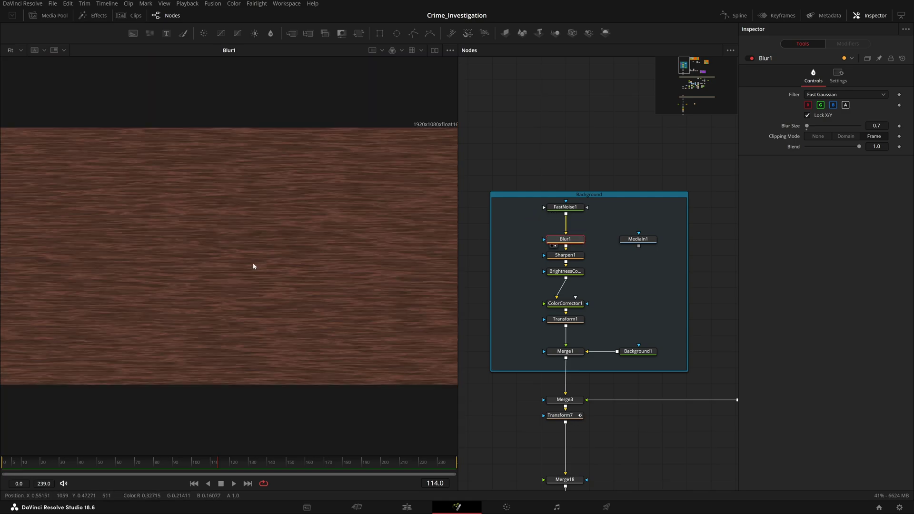
# Show Sharpen1 and BrightnessContrast1 in the viewer one after the other, opening each node's settings
pyautogui.press('1')
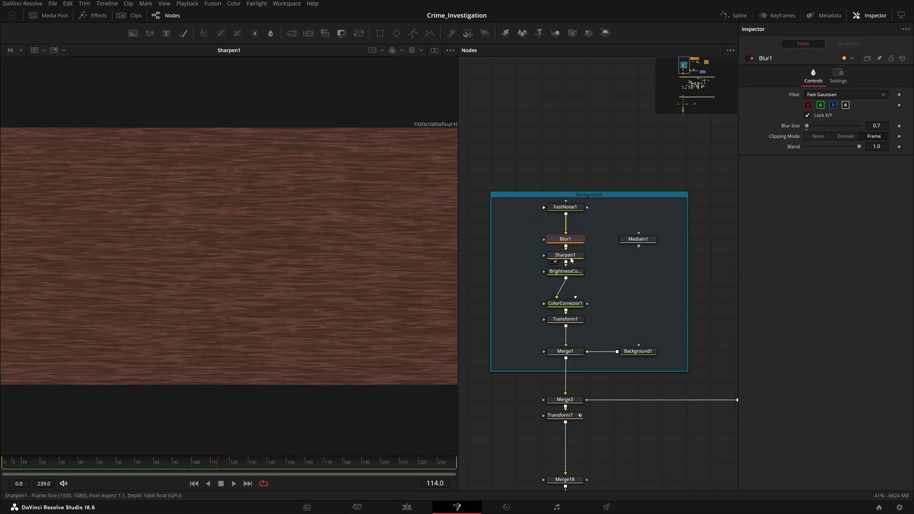
pyautogui.click(572, 259)
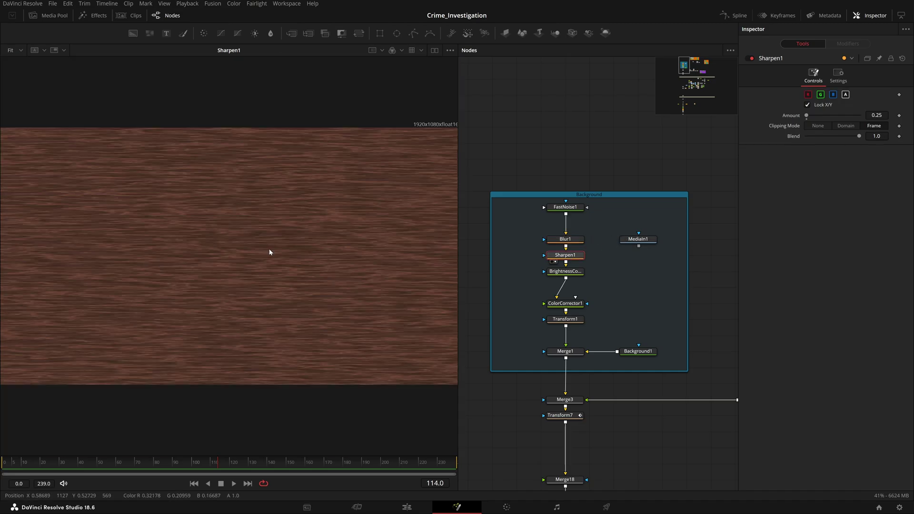
pyautogui.press('1')
pyautogui.click(571, 276)
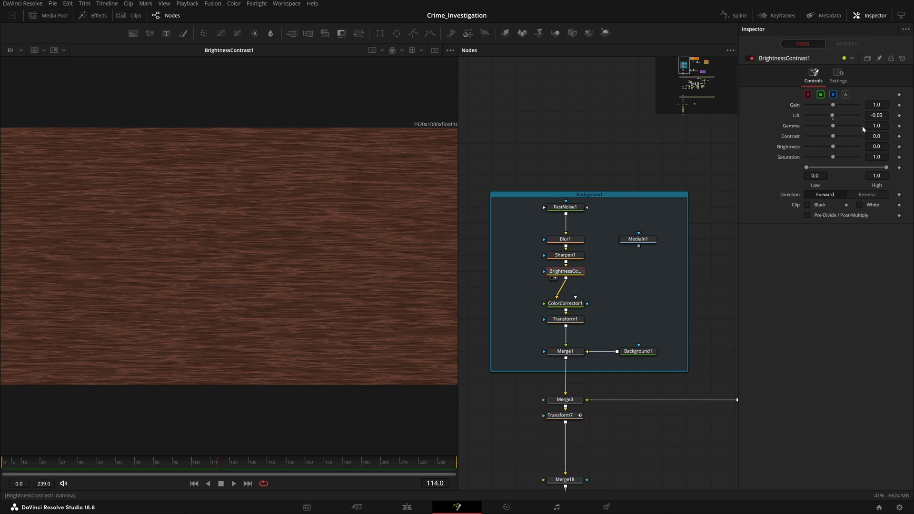
# Try out the Low and High range limits of BrightnessContrast1 and return them to 0.0 and 1.0
pyautogui.moveTo(887, 167)
pyautogui.mouseDown()
pyautogui.moveTo(866, 172)
pyautogui.moveTo(888, 168)
pyautogui.mouseUp()
pyautogui.moveTo(808, 168)
pyautogui.mouseDown()
pyautogui.moveTo(837, 168)
pyautogui.moveTo(806, 168)
pyautogui.mouseUp()
pyautogui.moveTo(886, 168)
pyautogui.mouseDown()
pyautogui.moveTo(859, 169)
pyautogui.moveTo(886, 168)
pyautogui.mouseUp()
pyautogui.scroll(-3, 684, 284)
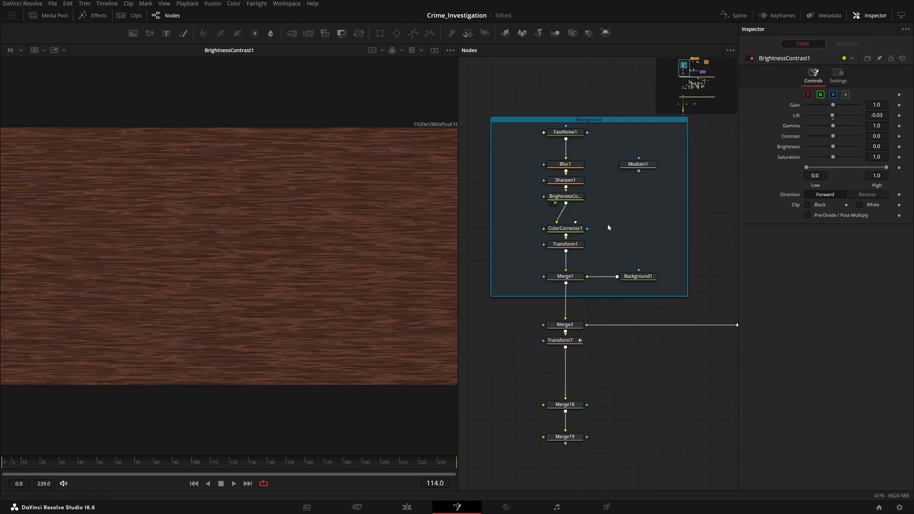
pyautogui.click(580, 200)
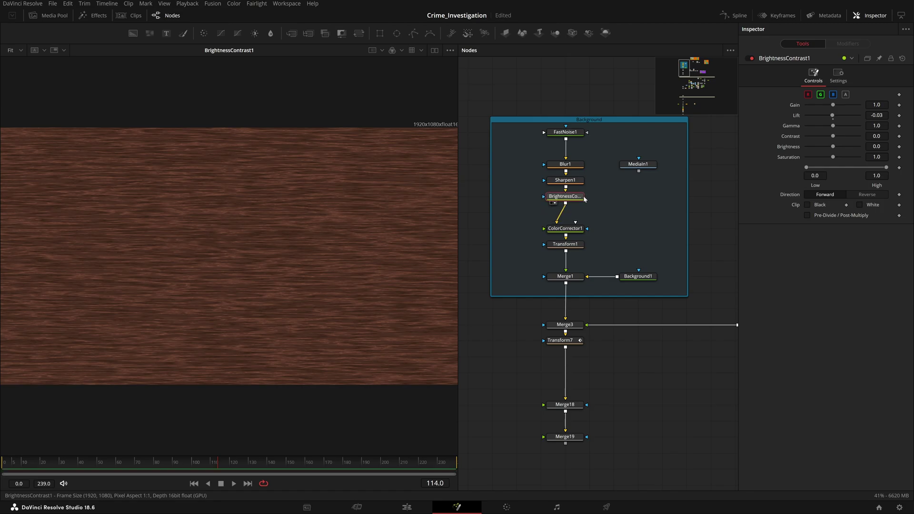
# Show ColorCorrector1 in the viewer, try a green tint on its color wheel, and reset the node
pyautogui.moveTo(571, 230); pyautogui.dragTo(292, 230)
pyautogui.click(580, 231)
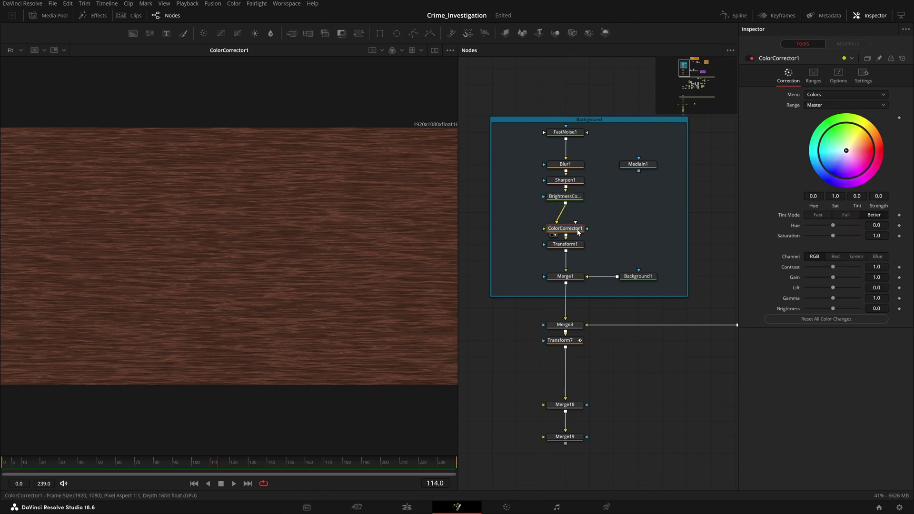
pyautogui.moveTo(847, 151)
pyautogui.mouseDown()
pyautogui.moveTo(831, 164)
pyautogui.moveTo(840, 142)
pyautogui.mouseUp()
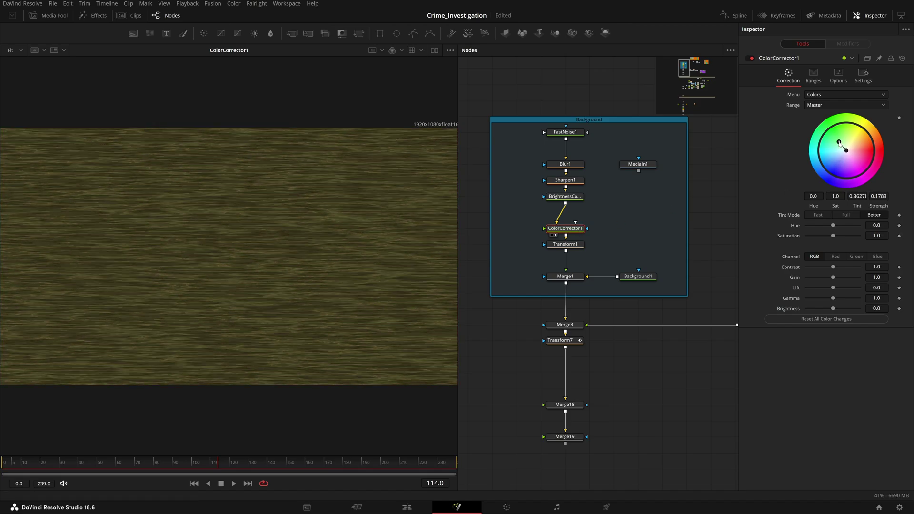
pyautogui.click(902, 58)
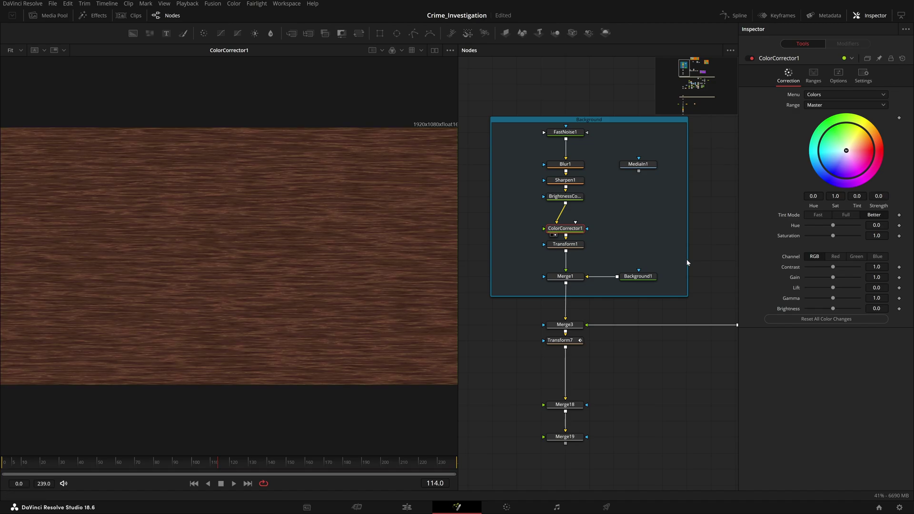
# Show Transform1 in the viewer, try rotating the wood with Angle, and reset the angle to 0.0
pyautogui.click(575, 247)
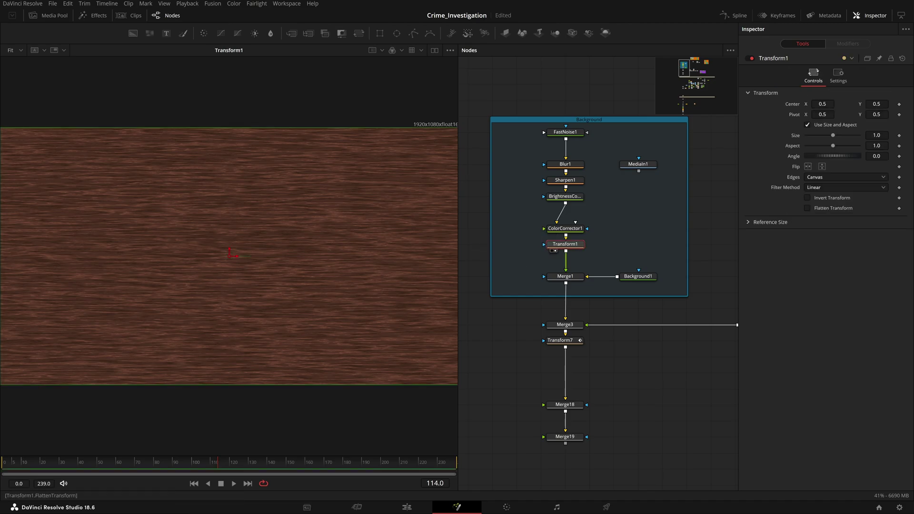
pyautogui.moveTo(833, 156)
pyautogui.mouseDown()
pyautogui.moveTo(791, 155)
pyautogui.moveTo(847, 150)
pyautogui.mouseUp()
pyautogui.doubleClick(834, 158)
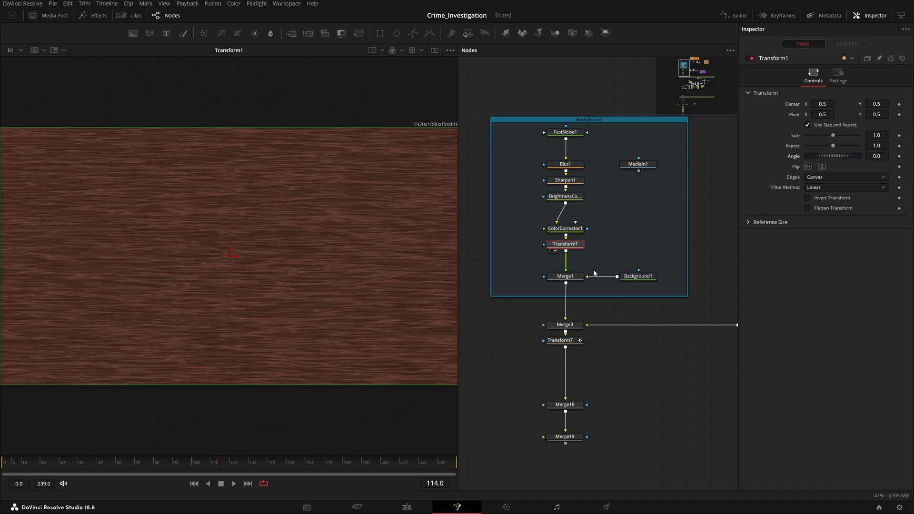
pyautogui.click(592, 259)
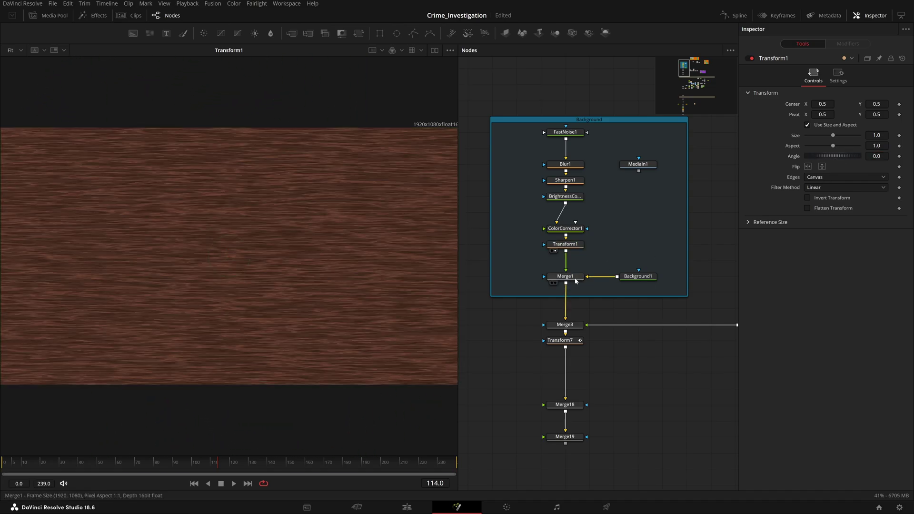
# Show Merge1 in the viewer and examine its settings and those of Background1
pyautogui.click(574, 278)
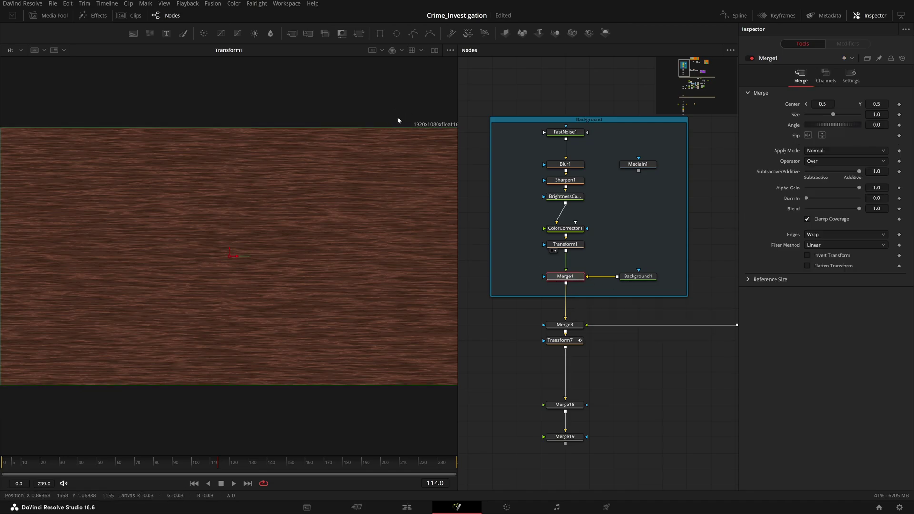
pyautogui.press('1')
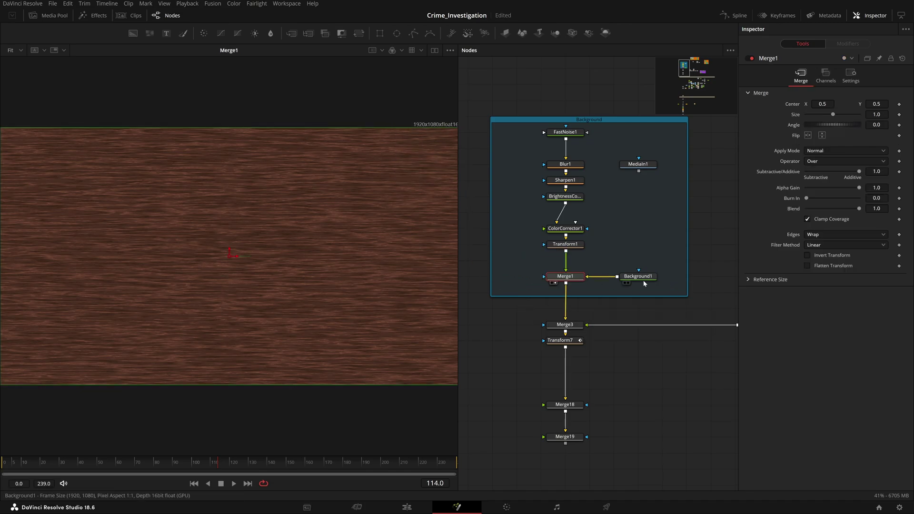
pyautogui.click(644, 278)
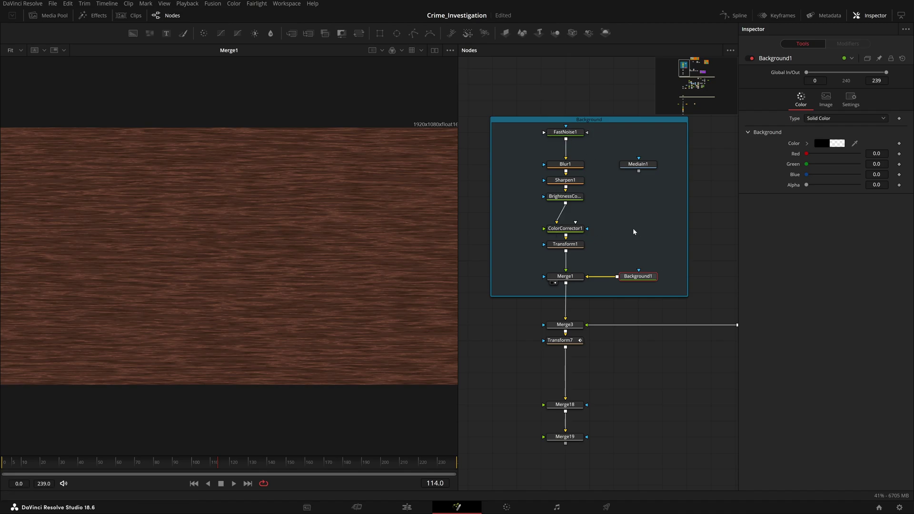
# Connect MediaIn1 to Blur1's input in place of FastNoise1 and compare Transform1 with Merge1 in the viewer
pyautogui.moveTo(666, 293); pyautogui.dragTo(515, 264)
pyautogui.moveTo(639, 172); pyautogui.dragTo(565, 158)
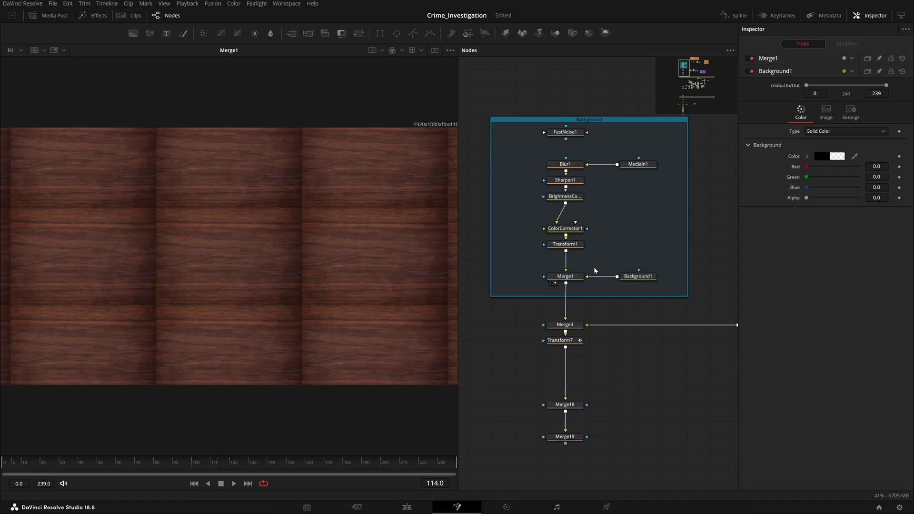
pyautogui.click(552, 251)
pyautogui.moveTo(418, 79); pyautogui.dragTo(450, 148)
pyautogui.moveTo(580, 280); pyautogui.dragTo(230, 260)
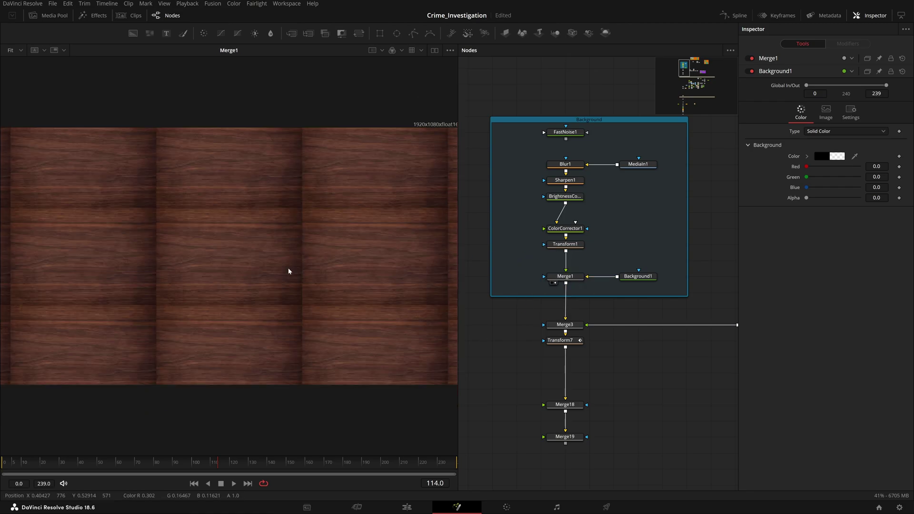
pyautogui.click(654, 279)
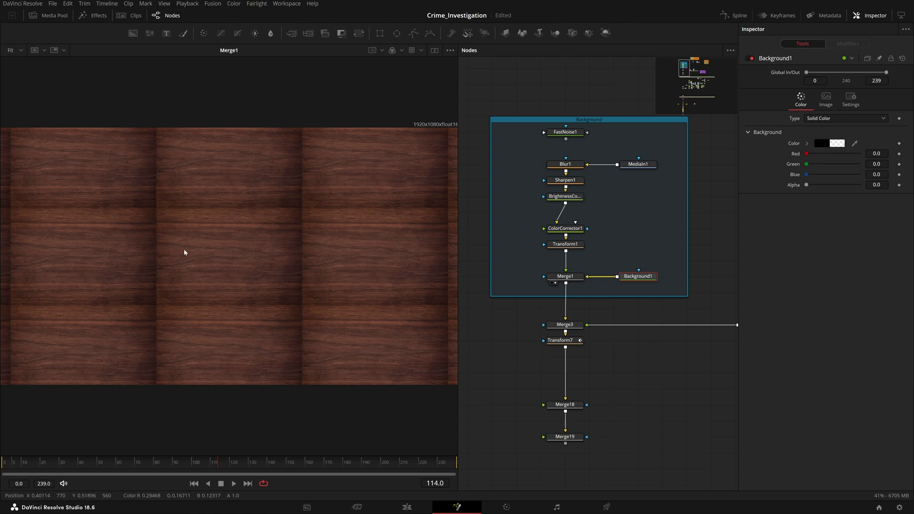
pyautogui.scroll(-1, 585, 322)
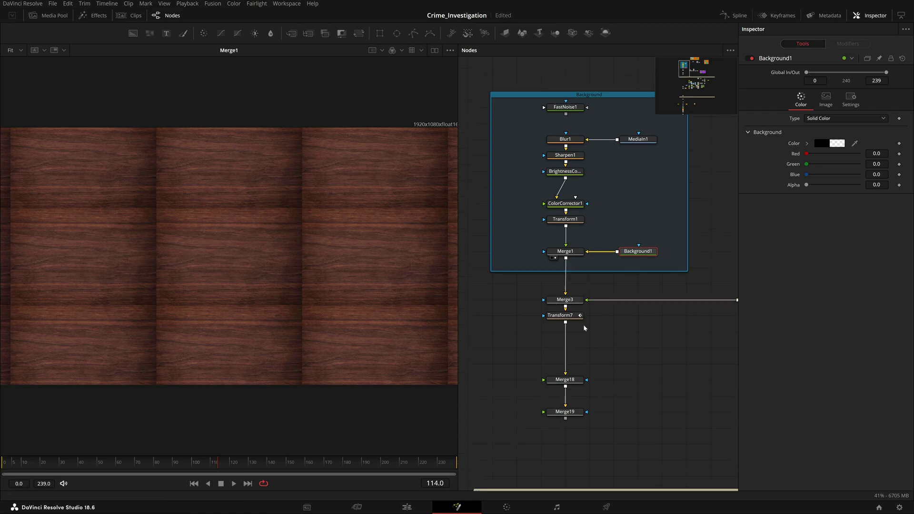
# Reconnect FastNoise1 to Blur1's input in place of MediaIn1 and view the result at Merge1
pyautogui.moveTo(565, 114); pyautogui.dragTo(588, 141)
pyautogui.click(552, 113)
pyautogui.moveTo(398, 109); pyautogui.dragTo(442, 166)
pyautogui.click(555, 257)
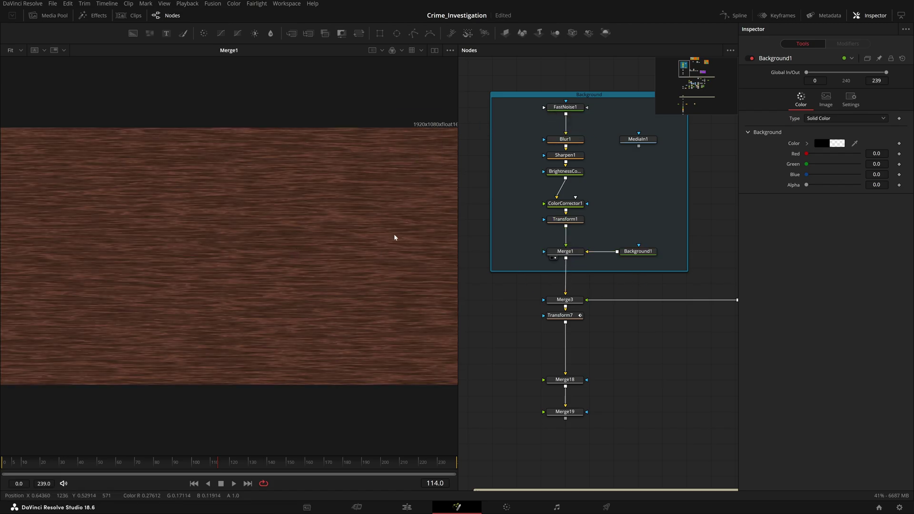
# Open the image settings of FastNoise1 to examine its resolution
pyautogui.click(565, 106)
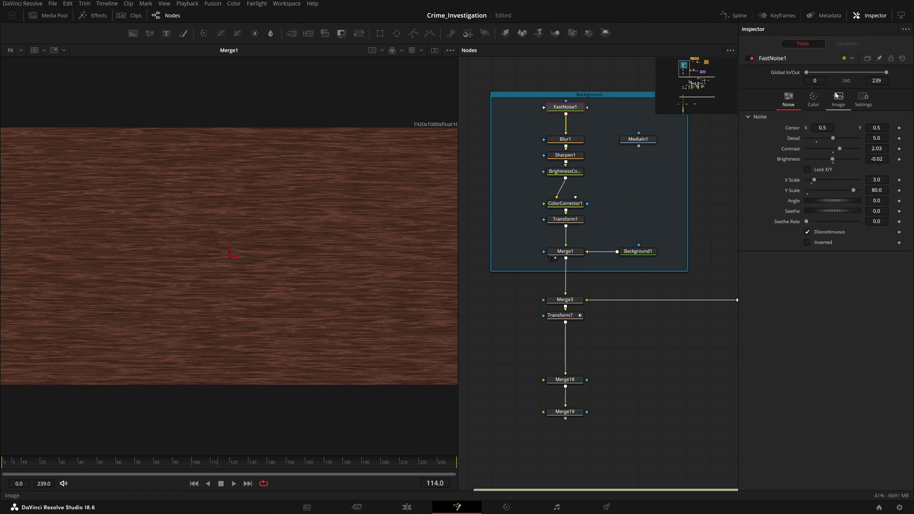
pyautogui.click(838, 98)
pyautogui.scroll(-1, 592, 257)
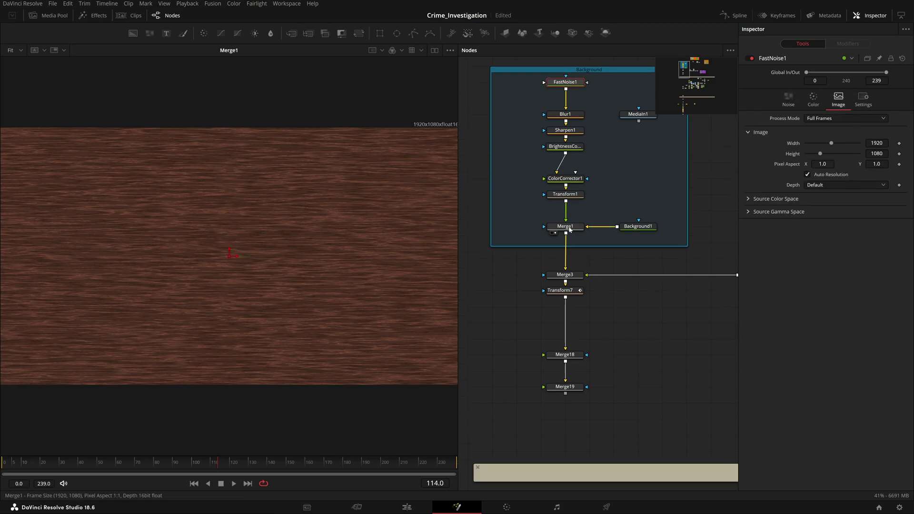
# Show Merge3 in the viewer to see the case folders over the wood background
pyautogui.scroll(-1, 595, 284)
pyautogui.moveTo(643, 287); pyautogui.dragTo(606, 306)
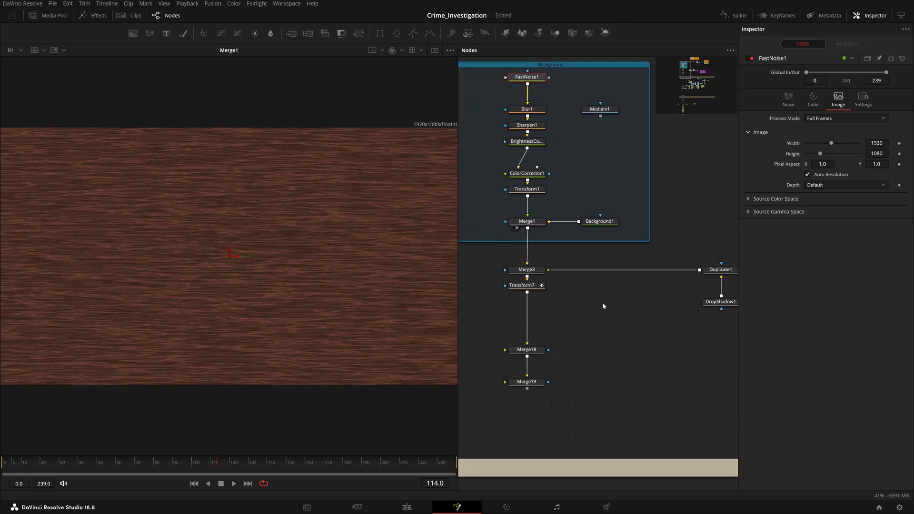
pyautogui.press('1')
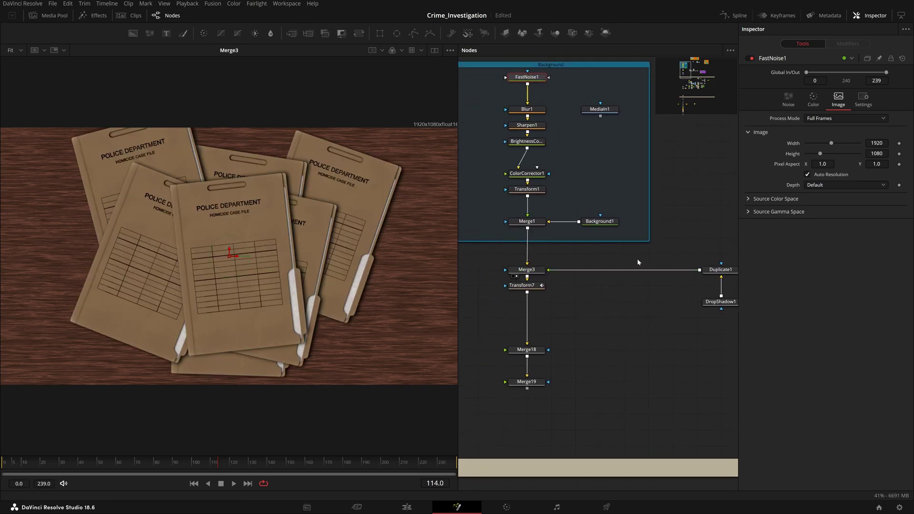
# Extend the upper edge of the purple Underlay2 around the text nodes and save the project
pyautogui.scroll(-6, 639, 262)
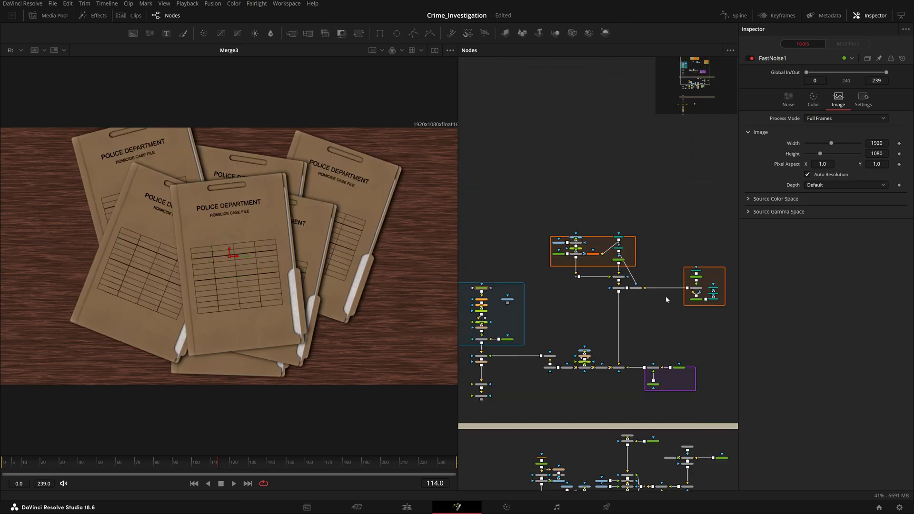
pyautogui.scroll(6, 681, 367)
pyautogui.moveTo(708, 373); pyautogui.dragTo(708, 360)
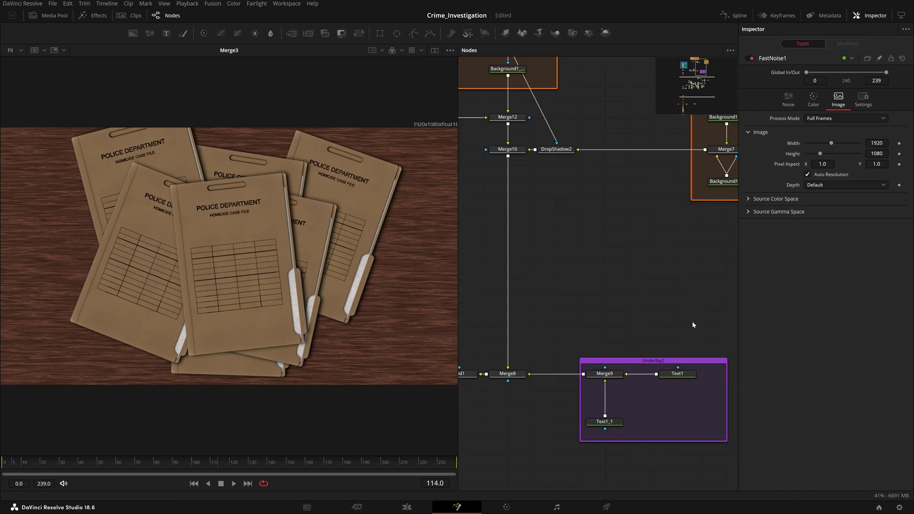
pyautogui.hotkey('ctrl', 's')
pyautogui.moveTo(699, 334); pyautogui.dragTo(651, 269)
pyautogui.scroll(2, 651, 271)
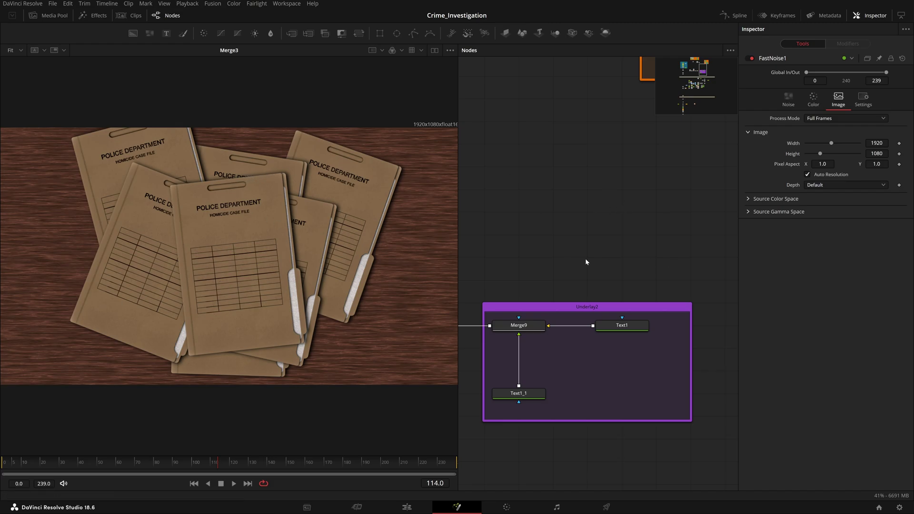
pyautogui.moveTo(618, 303); pyautogui.dragTo(617, 295)
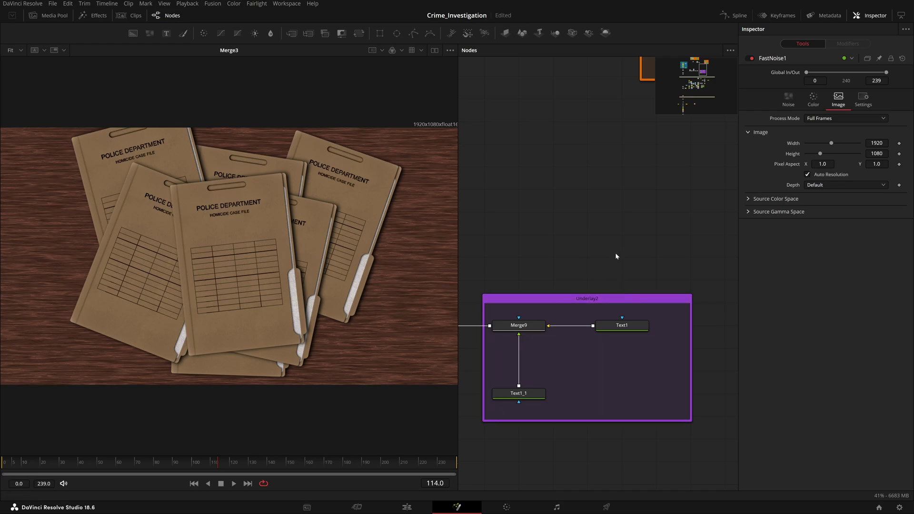
# Examine the Front_Cover_Right node group close up, above the purple underlay with the text nodes
pyautogui.scroll(-3, 615, 255)
pyautogui.scroll(3, 615, 255)
pyautogui.scroll(-5, 615, 256)
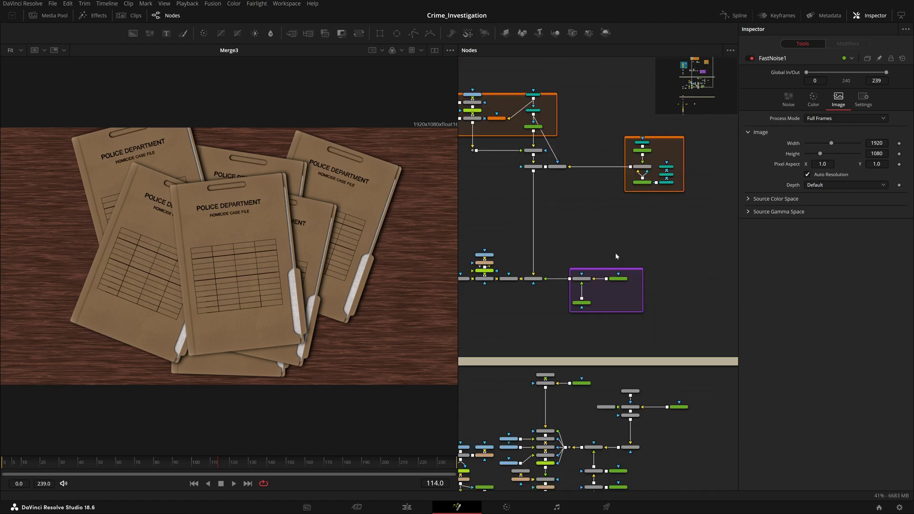
pyautogui.scroll(5, 596, 212)
pyautogui.moveTo(616, 225); pyautogui.dragTo(571, 330)
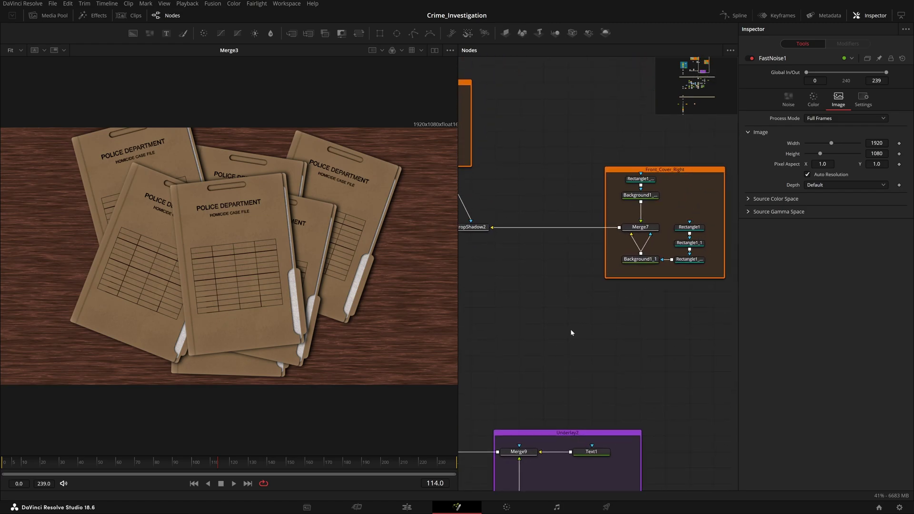
pyautogui.moveTo(615, 309); pyautogui.dragTo(577, 348)
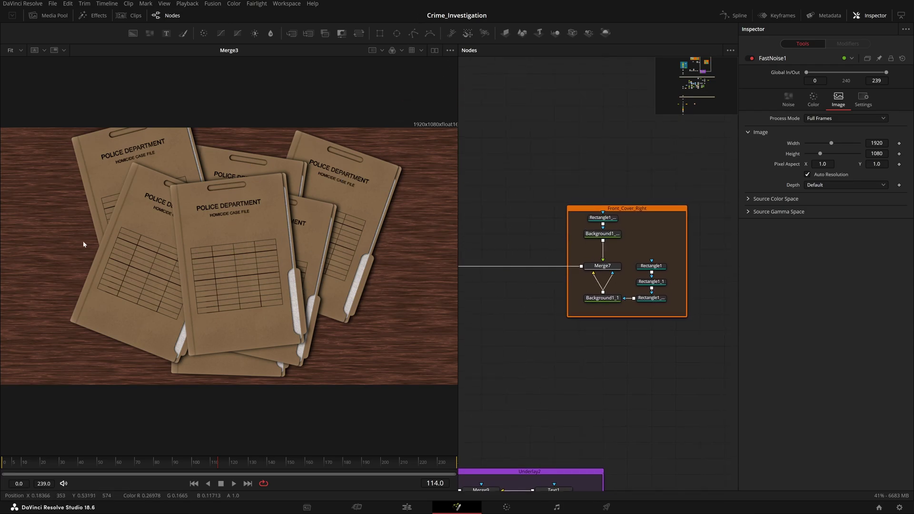
pyautogui.scroll(2, 509, 311)
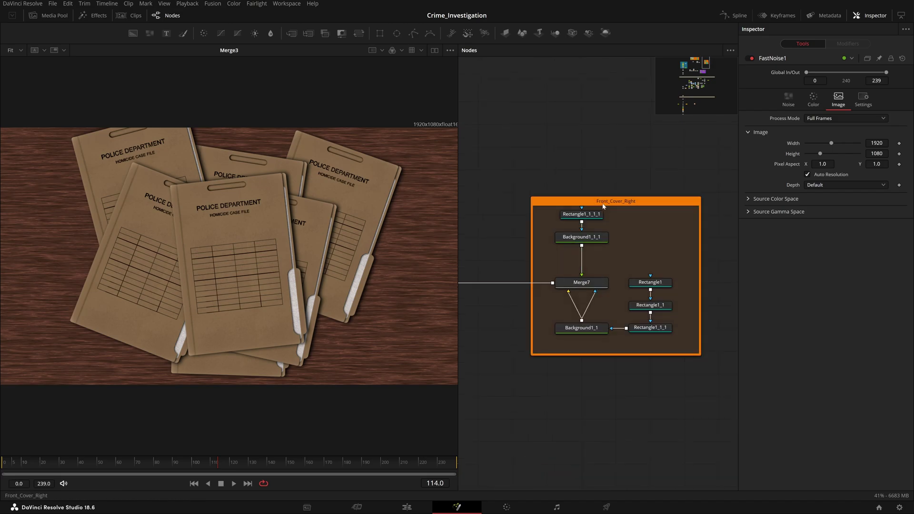
# Show Rectangle1 from the Front_Cover_Right group in the viewer and open its settings
pyautogui.scroll(-2, 603, 207)
pyautogui.scroll(3, 603, 206)
pyautogui.scroll(-4, 603, 206)
pyautogui.moveTo(600, 188); pyautogui.dragTo(577, 261)
pyautogui.scroll(2, 578, 260)
pyautogui.moveTo(551, 214); pyautogui.dragTo(247, 250)
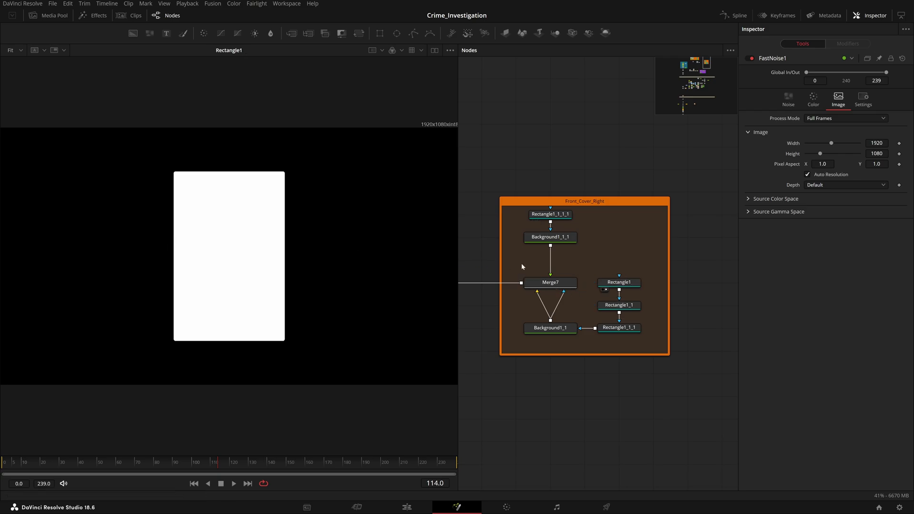
pyautogui.click(632, 284)
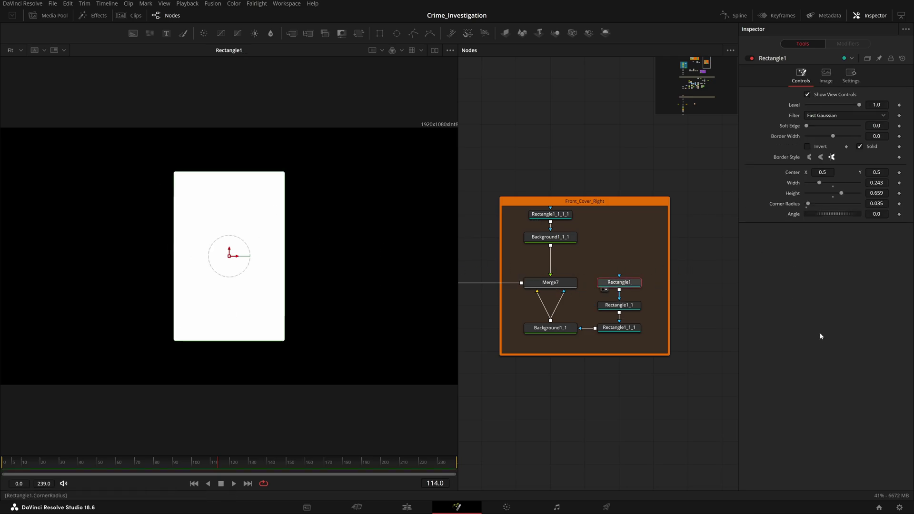
# Show Rectangle1_1 in the viewer and examine its paint mode and the cutout at the cover's edge
pyautogui.moveTo(624, 307); pyautogui.dragTo(374, 304)
pyautogui.click(632, 307)
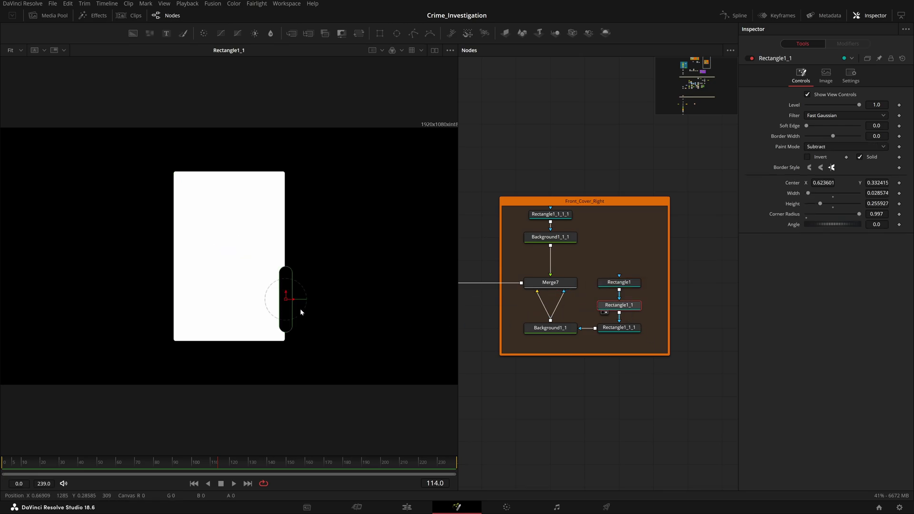
pyautogui.scroll(5, 296, 302)
pyautogui.click(843, 146)
pyautogui.click(843, 146)
pyautogui.click(842, 150)
pyautogui.click(841, 150)
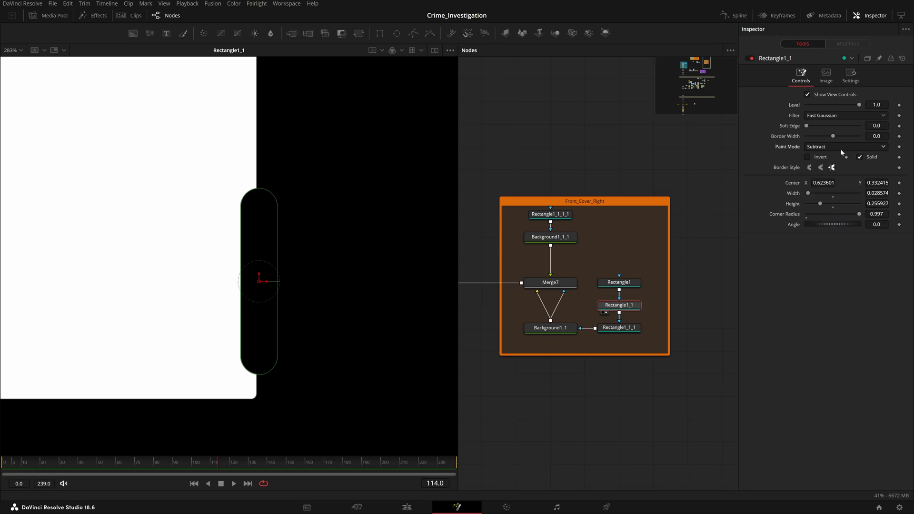
# Try moving the Rectangle1_1 cutout off the cover's side edge and undo the move
pyautogui.moveTo(267, 283); pyautogui.dragTo(310, 296)
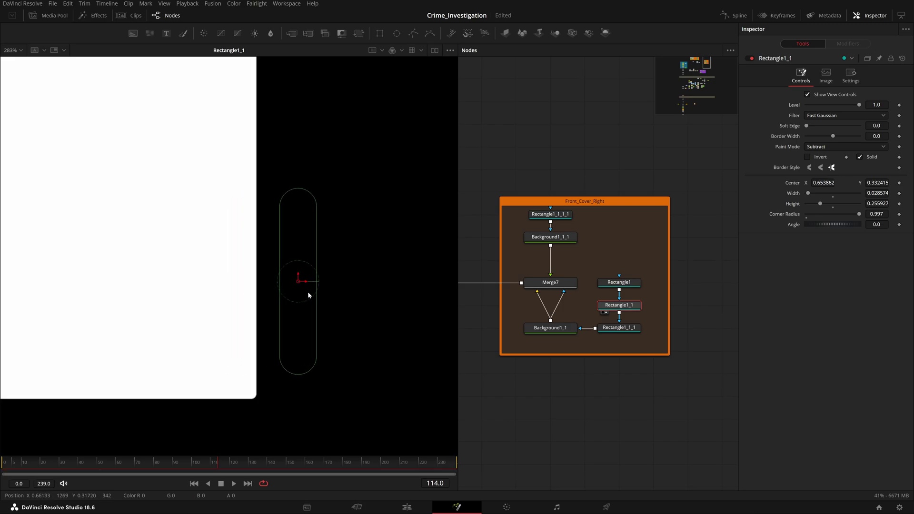
pyautogui.hotkey('ctrl', 'z')
pyautogui.scroll(-2, 186, 185)
pyautogui.moveTo(205, 186); pyautogui.dragTo(237, 270)
# Show Rectangle1_1_1 fitted in the viewer and inspect the Background1_1 cover color without changing it
pyautogui.hotkey('ctrl', 'f')
pyautogui.moveTo(631, 328); pyautogui.dragTo(266, 287)
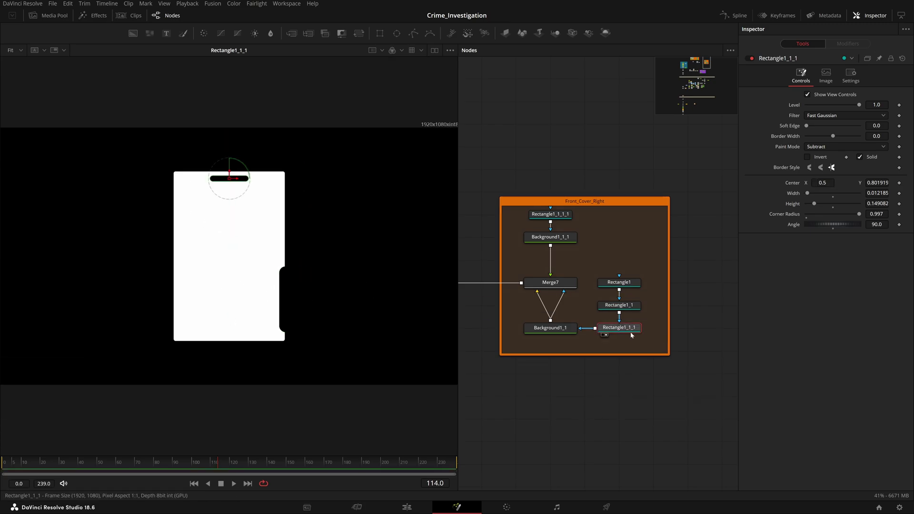
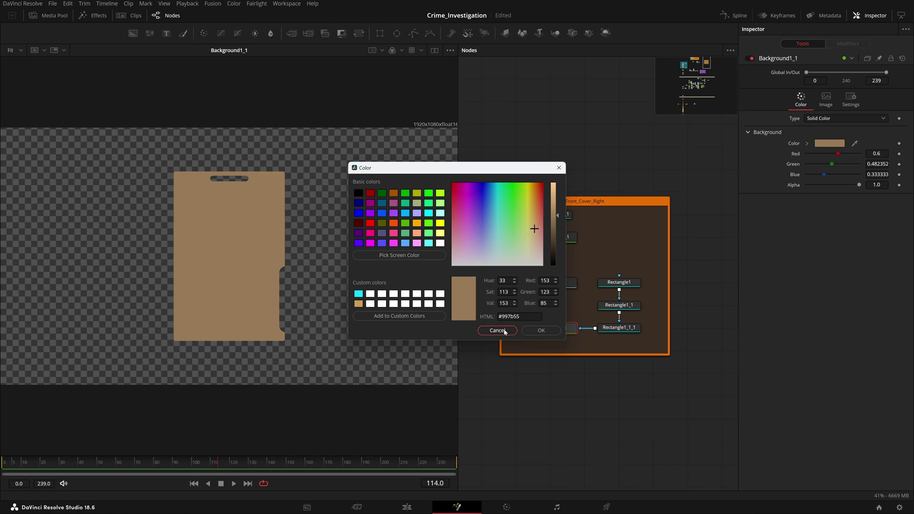
pyautogui.click(505, 332)
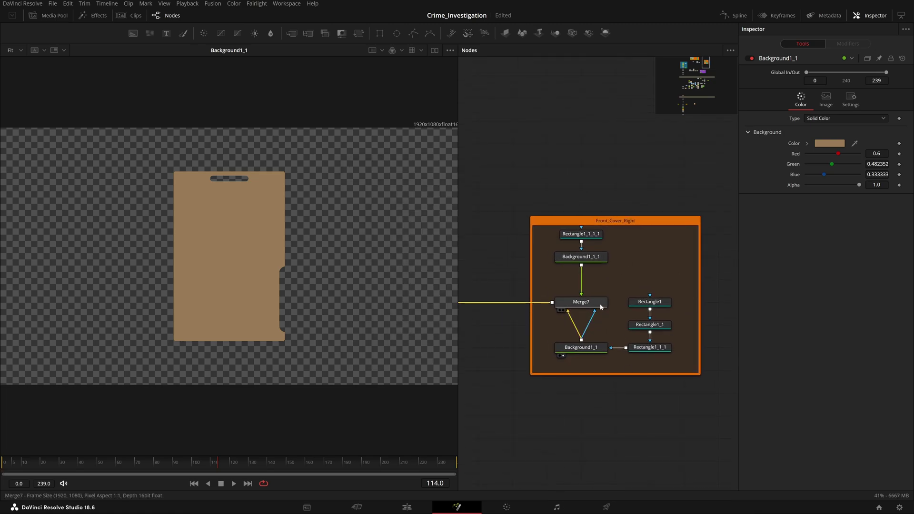
# Show the vertical fold line mask Rectangle1_1_1_1 in the viewer, open its settings and save the project
pyautogui.moveTo(592, 235); pyautogui.dragTo(355, 241)
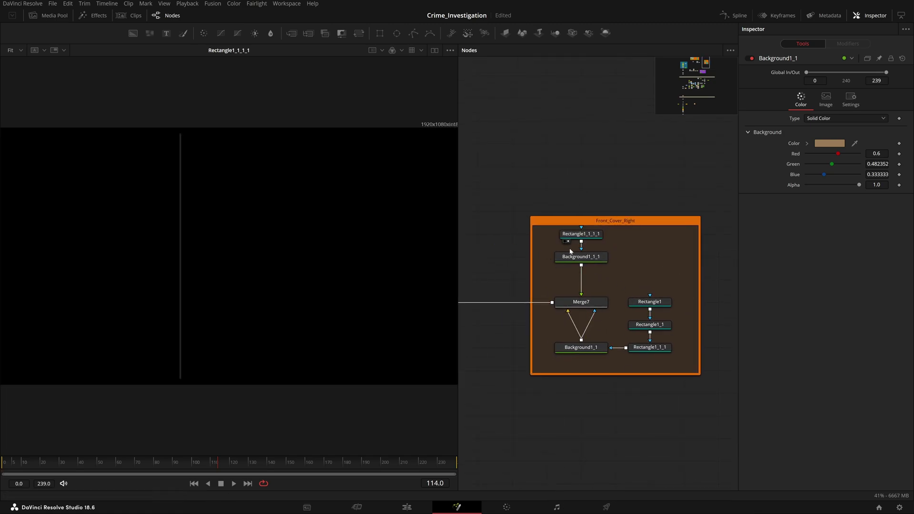
pyautogui.moveTo(183, 176); pyautogui.dragTo(165, 367)
pyautogui.click(574, 234)
pyautogui.hotkey('ctrl', 's')
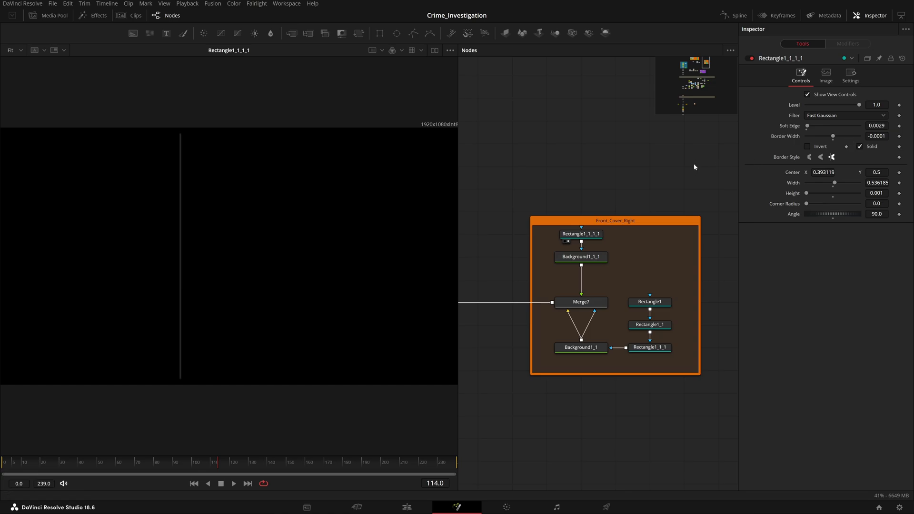
# Show Background1_1_1 in the viewer without the checker underlay and examine its dark fold line up close
pyautogui.click(587, 258)
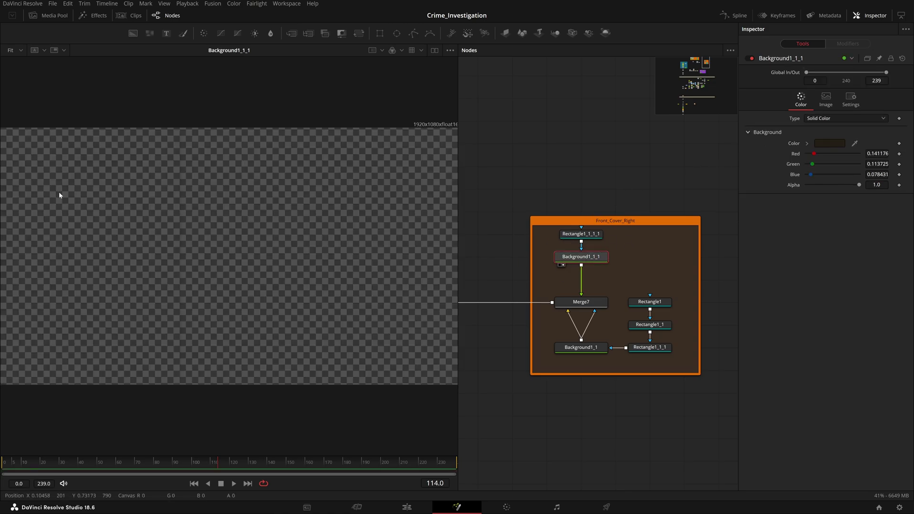
pyautogui.click(450, 51)
pyautogui.click(443, 107)
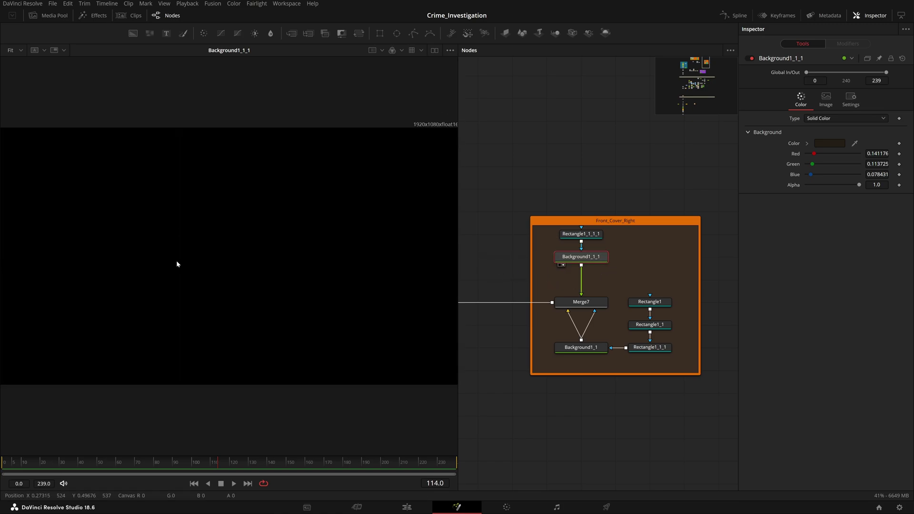
pyautogui.scroll(5, 119, 204)
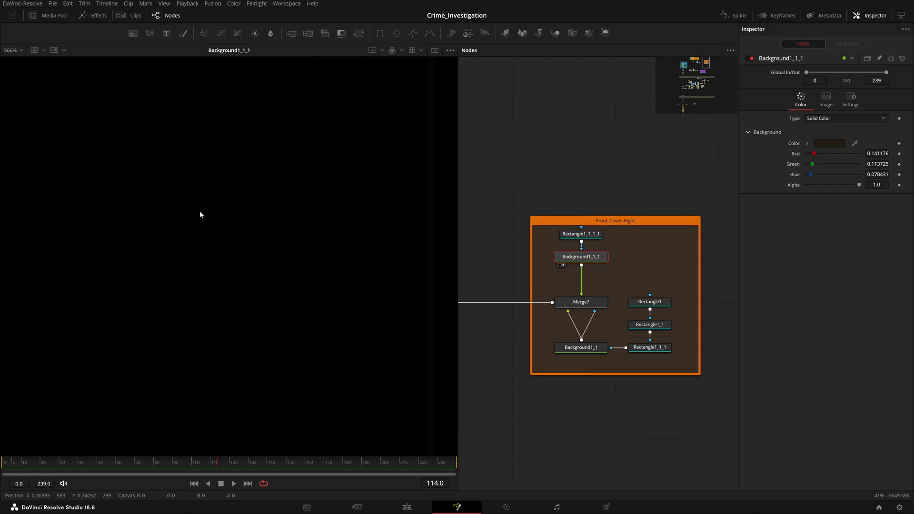
pyautogui.scroll(-4, 200, 215)
pyautogui.hotkey('ctrl', 'f')
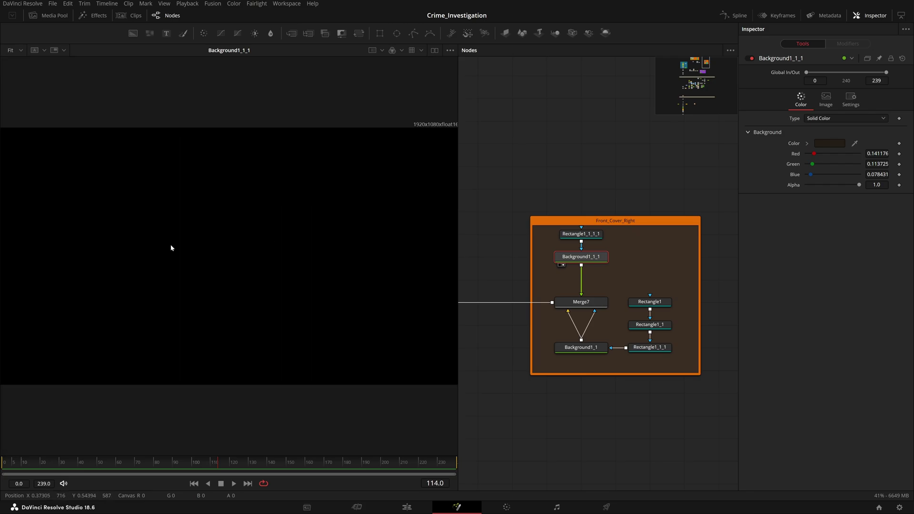
pyautogui.scroll(10, 184, 247)
pyautogui.scroll(3, 189, 245)
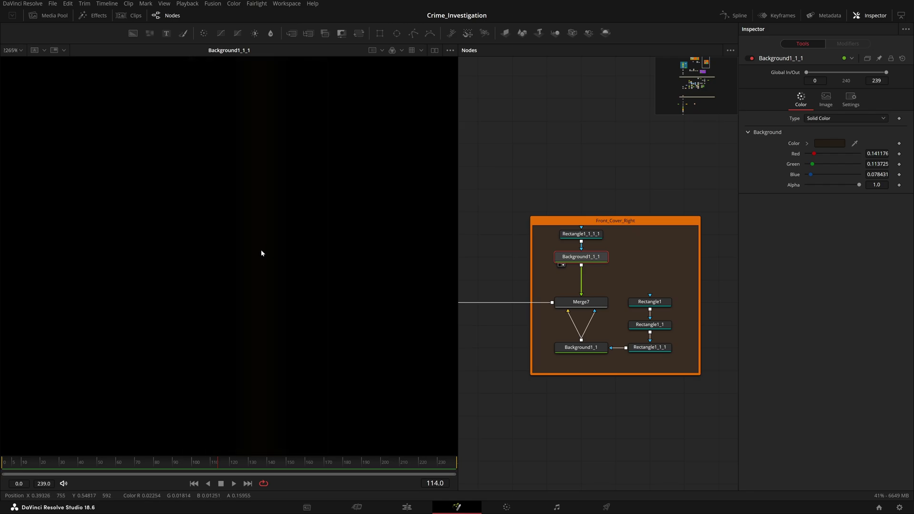
pyautogui.hotkey('ctrl', 'f')
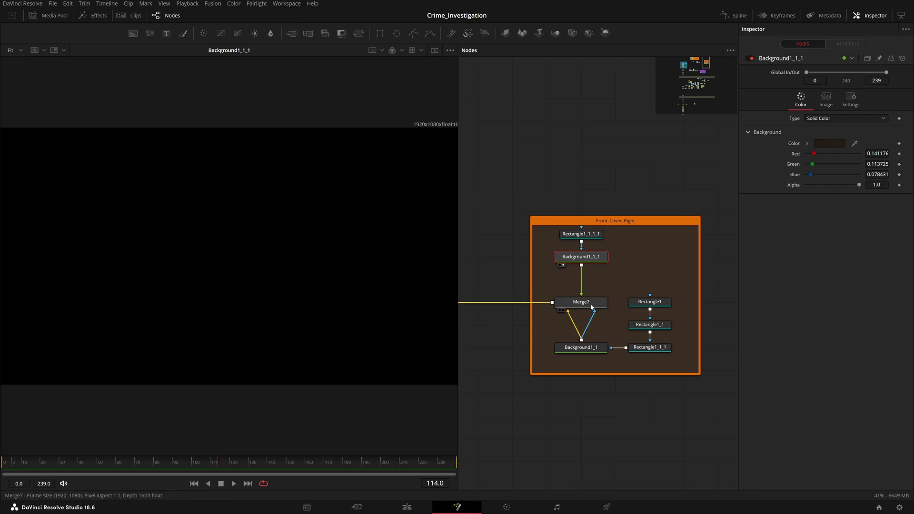
# Compare the Merge7 result with Background1_1 alone in the viewer, ending on Merge7
pyautogui.moveTo(592, 304); pyautogui.dragTo(82, 280)
pyautogui.click(601, 306)
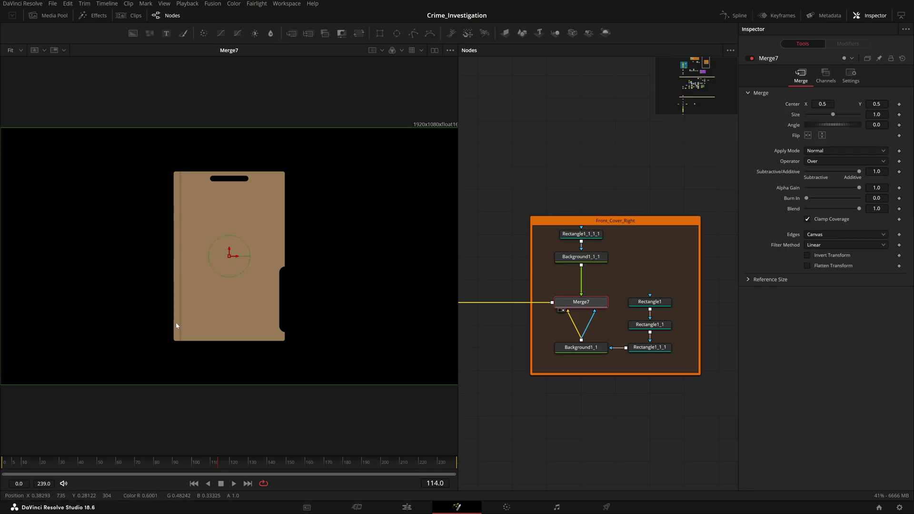
pyautogui.moveTo(581, 347); pyautogui.dragTo(182, 152)
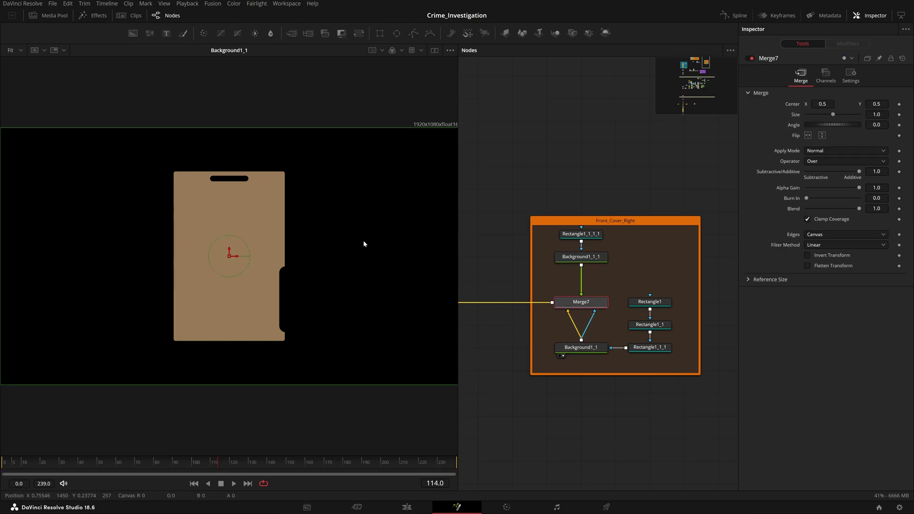
pyautogui.moveTo(595, 304); pyautogui.dragTo(257, 273)
pyautogui.click(615, 128)
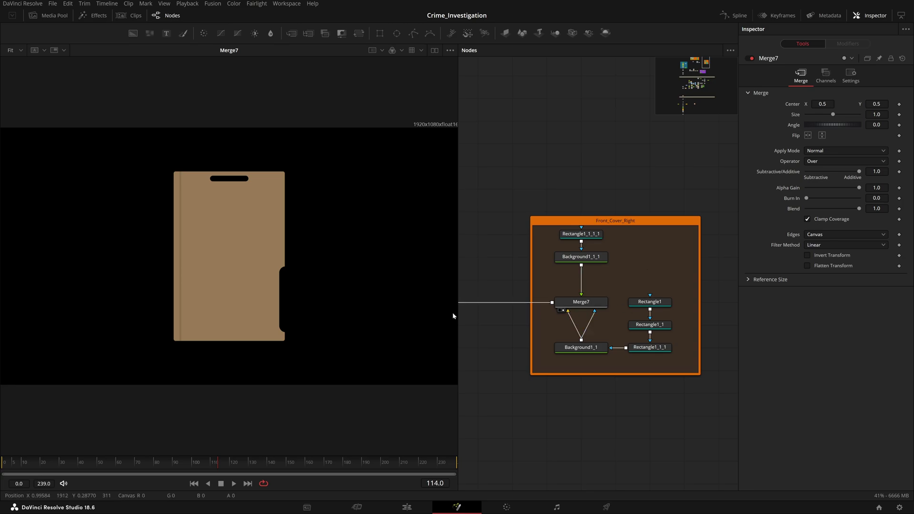
# Compare the colors of both background nodes and set the Background1_1_1 fold line color to #231c14
pyautogui.click(602, 265)
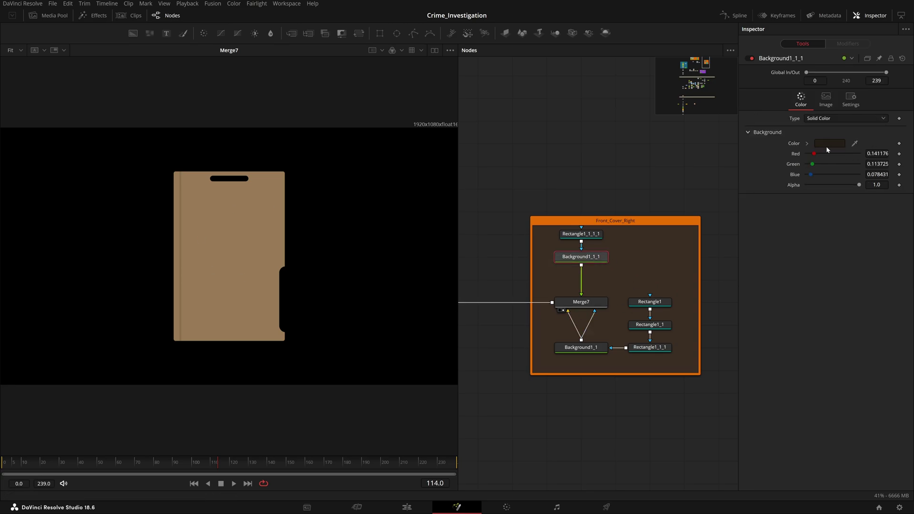
pyautogui.click(589, 350)
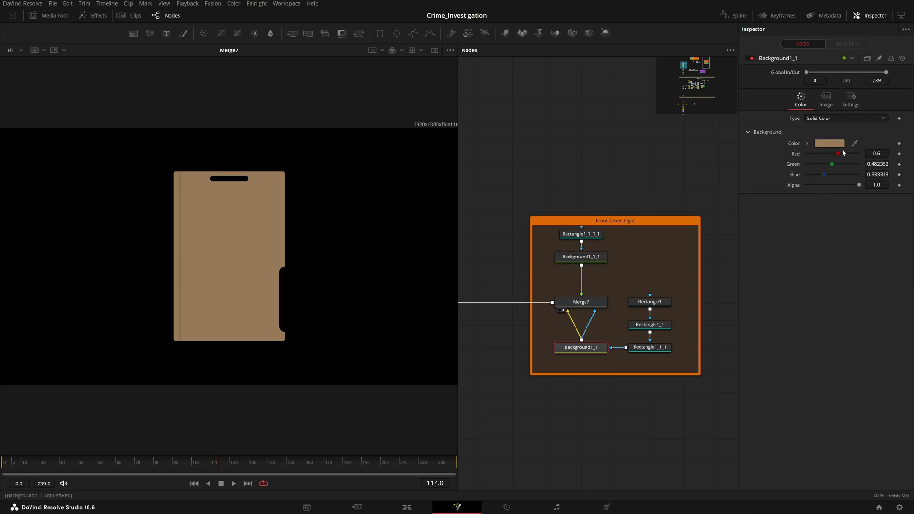
pyautogui.click(581, 257)
pyautogui.click(831, 143)
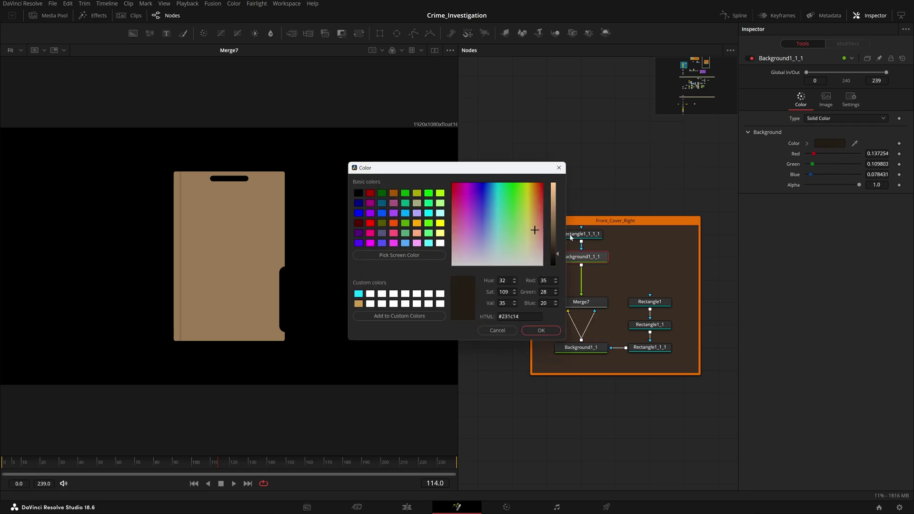
pyautogui.click(541, 332)
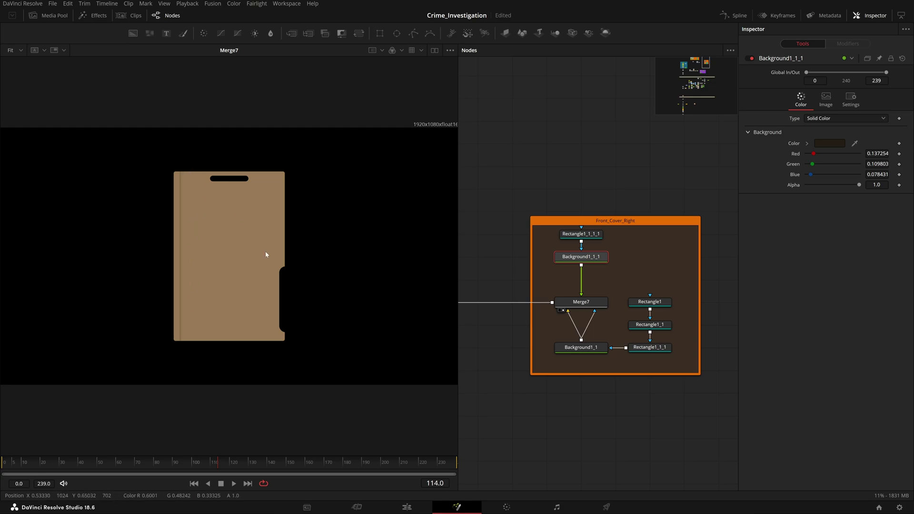
# Disconnect Background1_1 from Merge7's effect mask input and turn the viewer's checker underlay back on
pyautogui.click(581, 233)
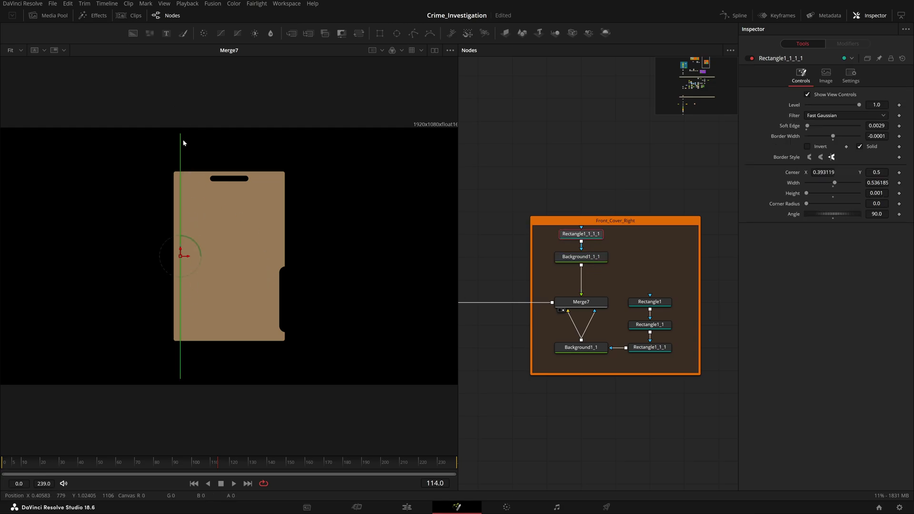
pyautogui.click(592, 319)
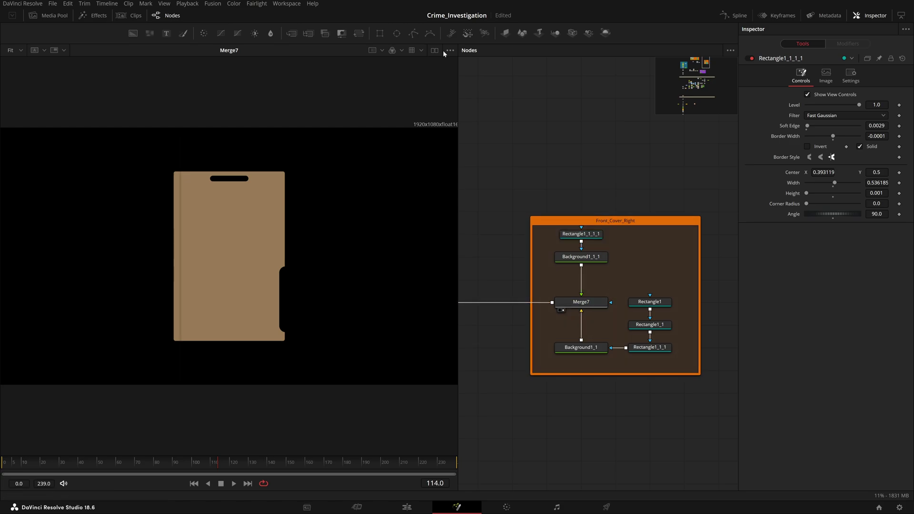
pyautogui.click(449, 51)
pyautogui.click(428, 107)
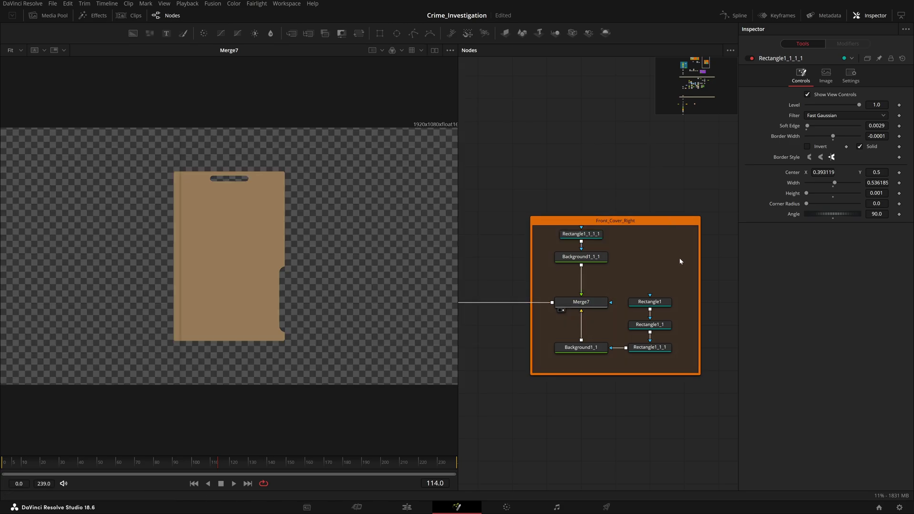
# Inspect the fold line's extent beyond the cover and reconnect Background1_1 to Merge7's effect mask input
pyautogui.click(581, 234)
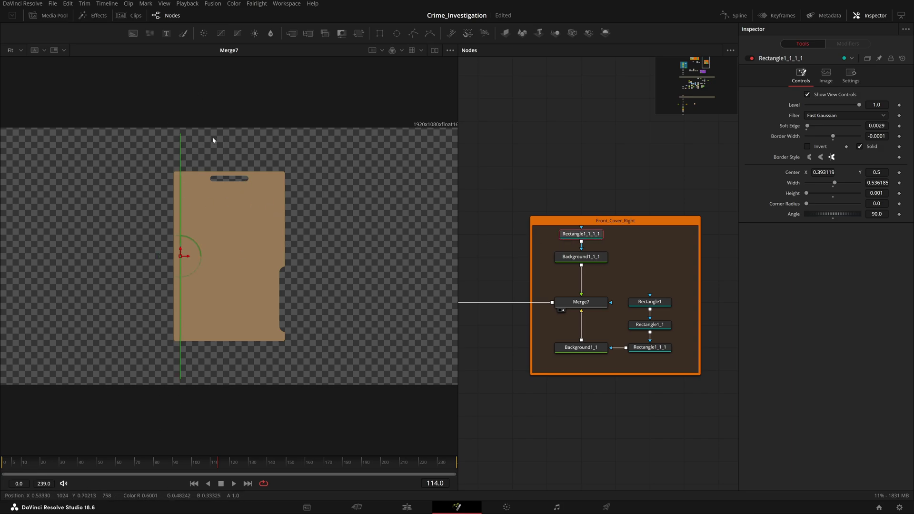
pyautogui.click(590, 352)
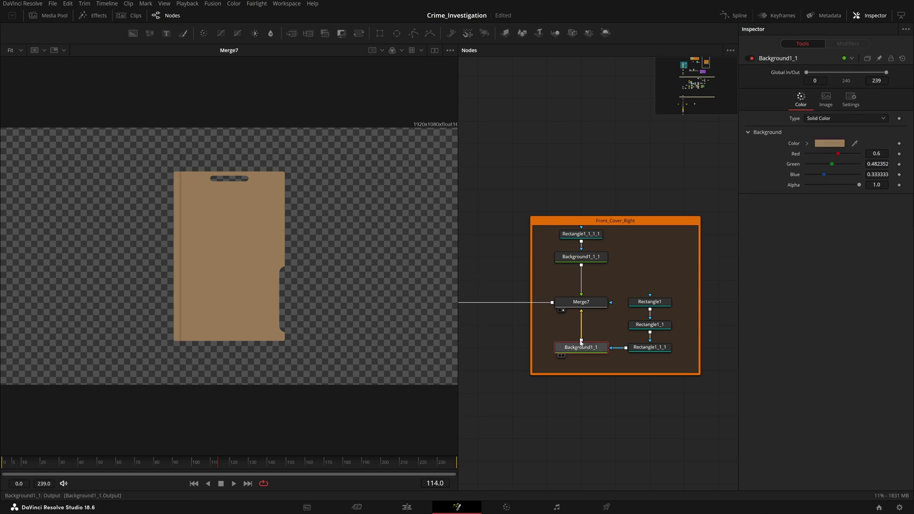
pyautogui.moveTo(582, 340); pyautogui.dragTo(612, 305)
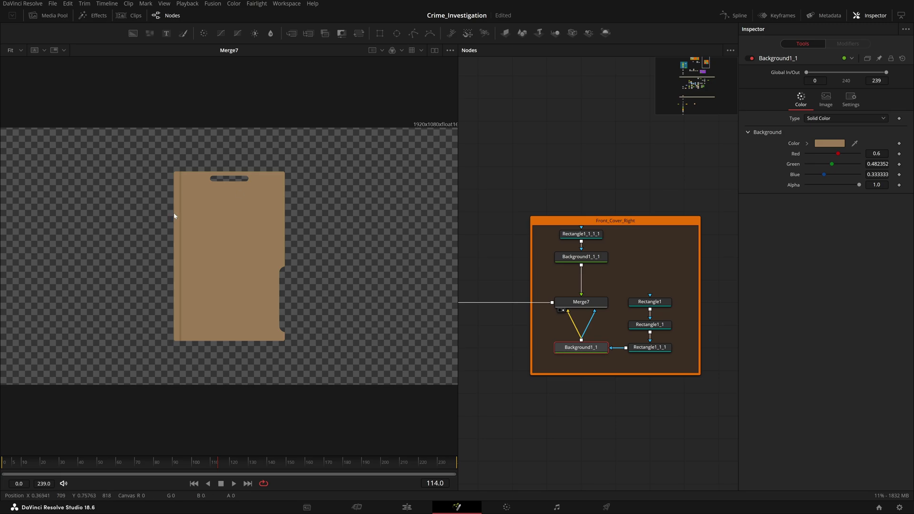
# Follow Merge7's output to DropShadow2 and show that node in the viewer
pyautogui.click(604, 303)
pyautogui.moveTo(86, 138); pyautogui.dragTo(384, 413)
pyautogui.moveTo(536, 419); pyautogui.dragTo(674, 423)
pyautogui.moveTo(557, 398); pyautogui.dragTo(718, 419)
pyautogui.moveTo(686, 386); pyautogui.dragTo(630, 409)
pyautogui.moveTo(583, 351); pyautogui.dragTo(281, 340)
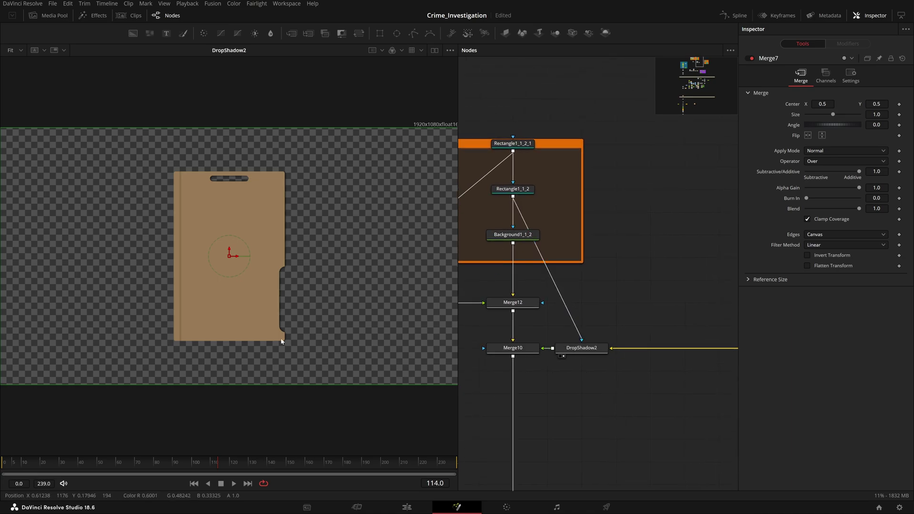
# Open the DropShadow2 settings and switch the node off and on to compare the shadow along the cover's edge
pyautogui.click(582, 348)
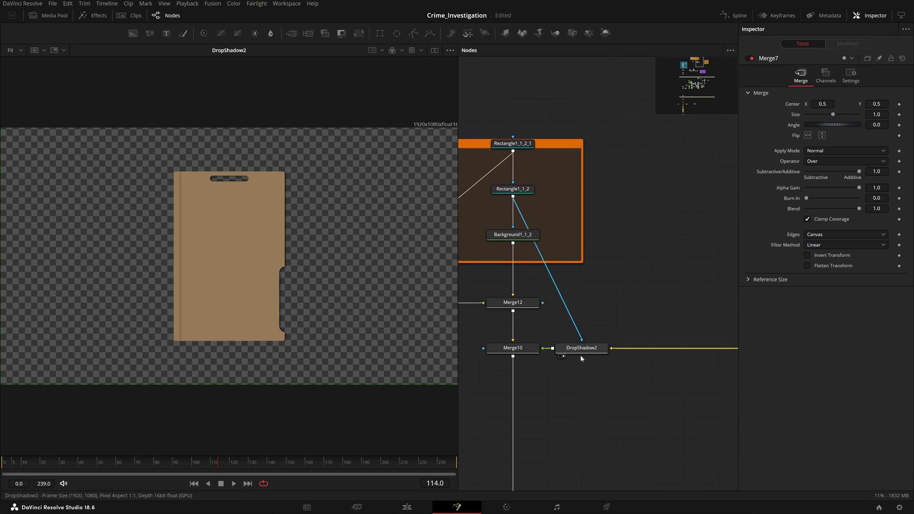
pyautogui.scroll(6, 251, 279)
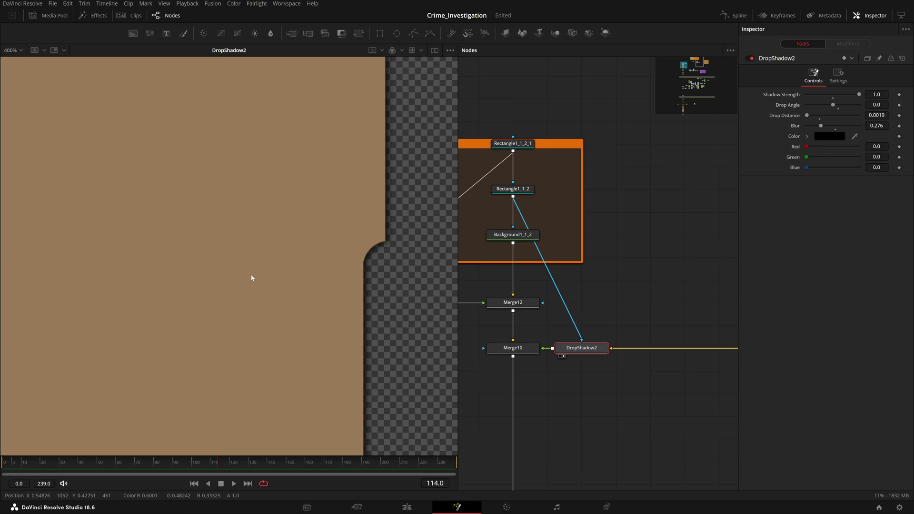
pyautogui.hotkey('ctrl', 'p')
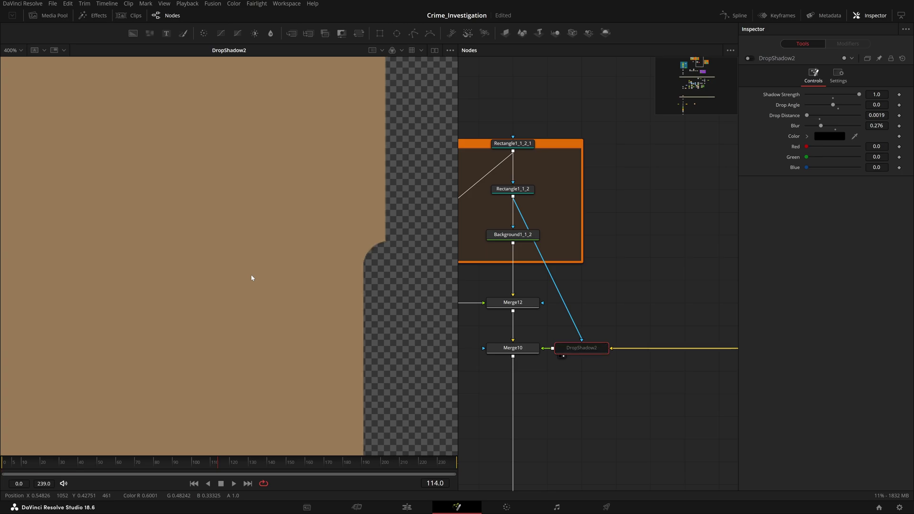
pyautogui.hotkey('ctrl', 'p')
pyautogui.scroll(-3, 251, 278)
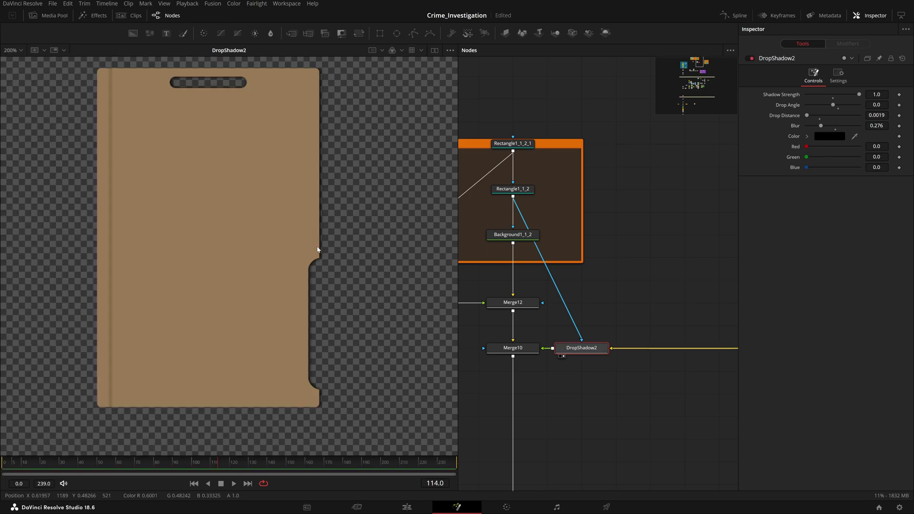
pyautogui.scroll(-3, 316, 247)
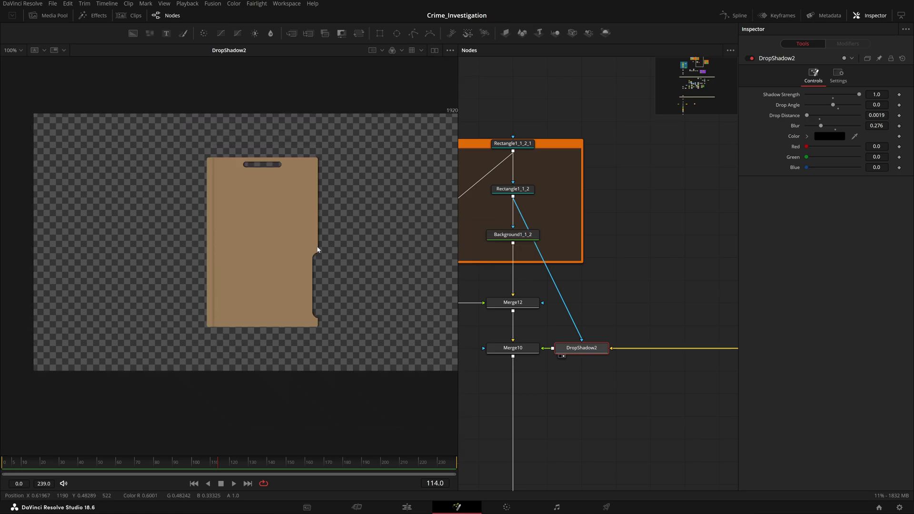
# Examine the DropShadow2 shadow along the cover's cutout up close and compare it with Merge10's output
pyautogui.scroll(4, 317, 249)
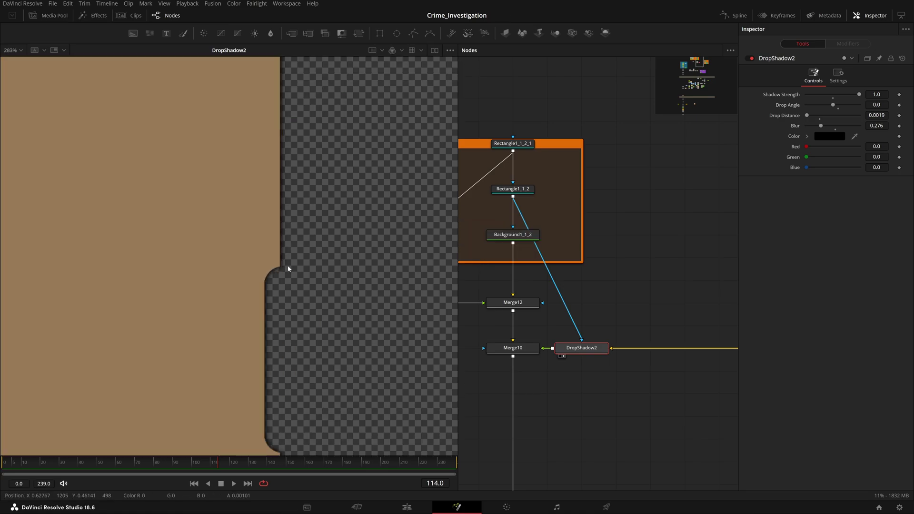
pyautogui.hotkey('ctrl', 'f')
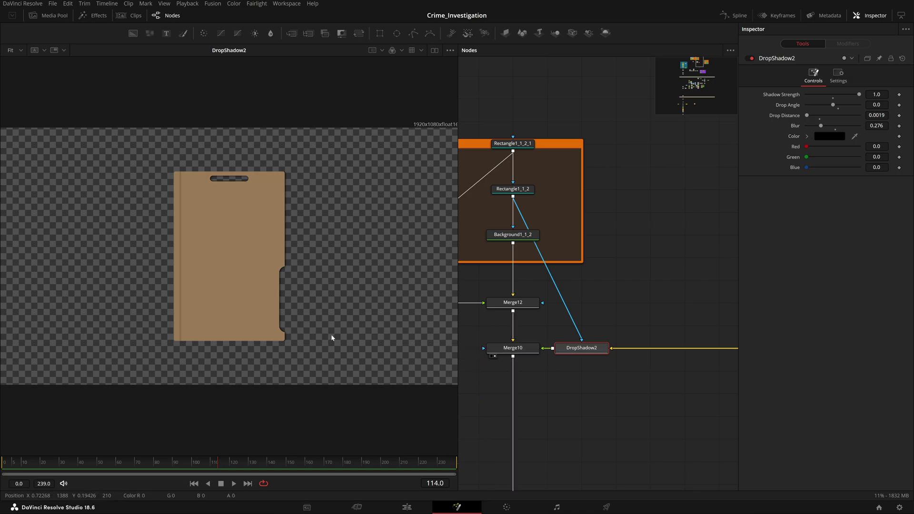
pyautogui.press('1')
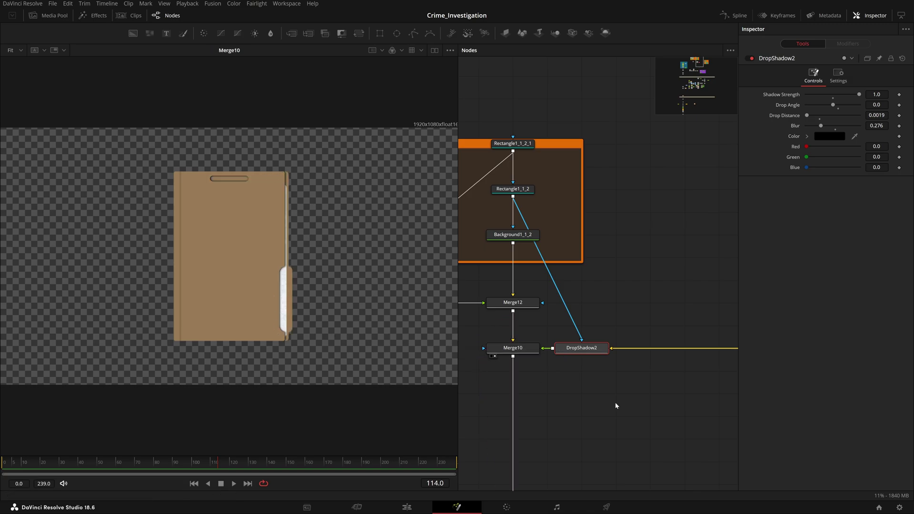
pyautogui.press('1')
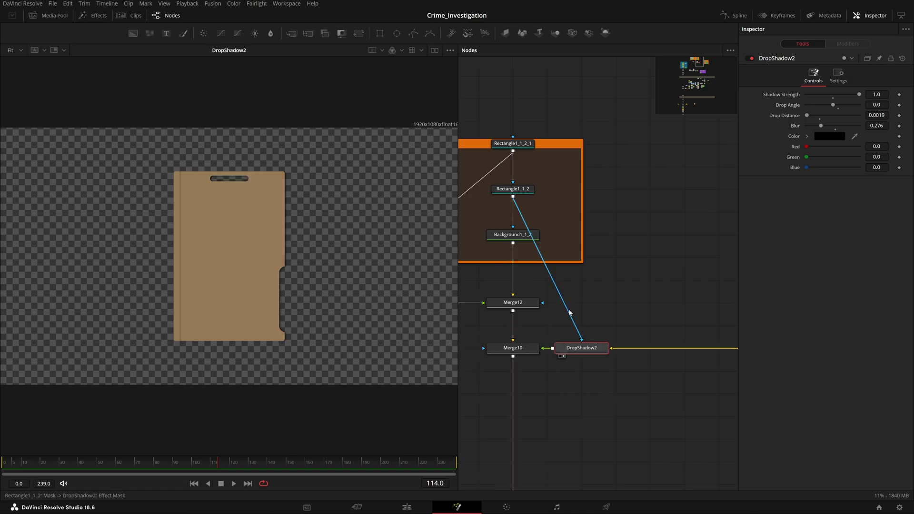
# Rename the orange Underlay1 around the back cover nodes to Back_Cover
pyautogui.moveTo(570, 312); pyautogui.dragTo(820, 419)
pyautogui.moveTo(553, 331); pyautogui.dragTo(634, 335)
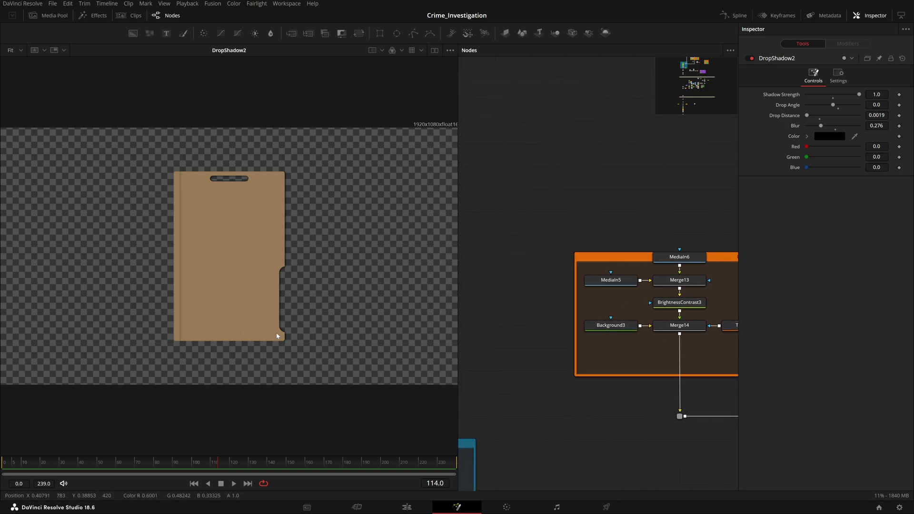
pyautogui.moveTo(686, 319); pyautogui.dragTo(587, 343)
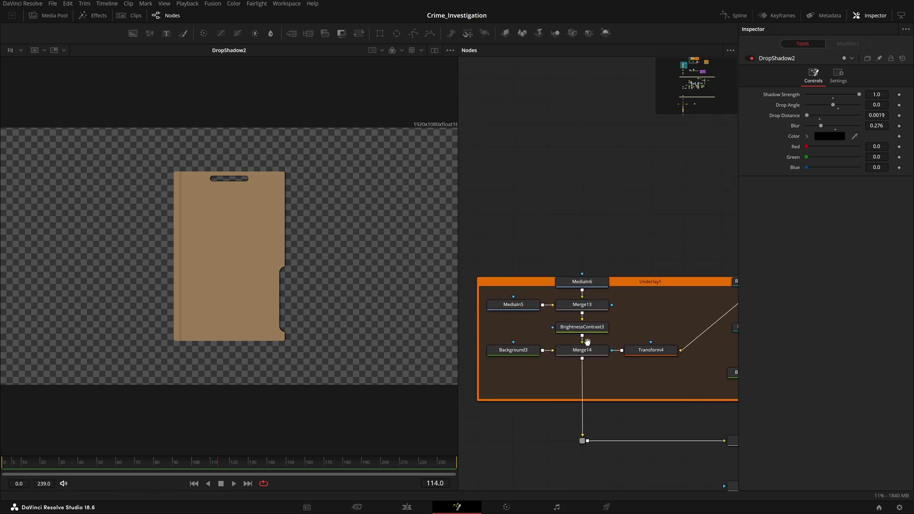
pyautogui.moveTo(668, 277); pyautogui.dragTo(668, 262)
pyautogui.click(659, 267)
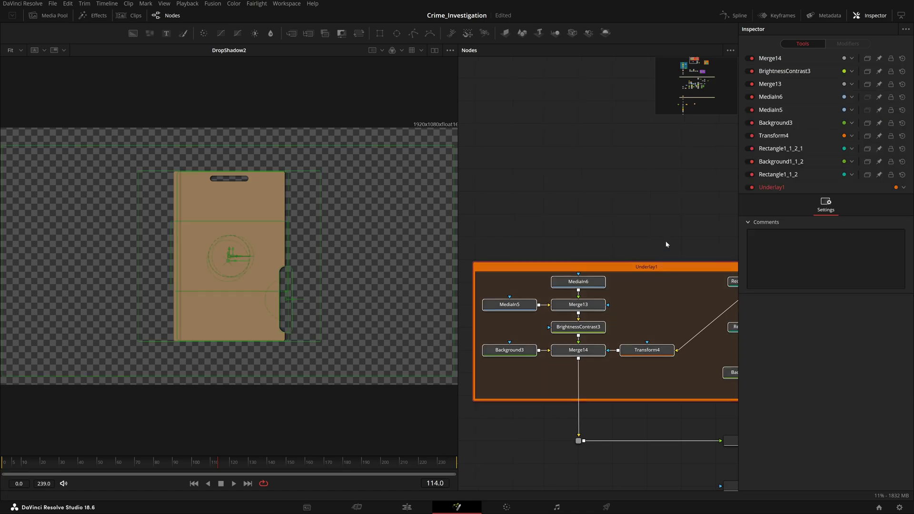
pyautogui.click(657, 267)
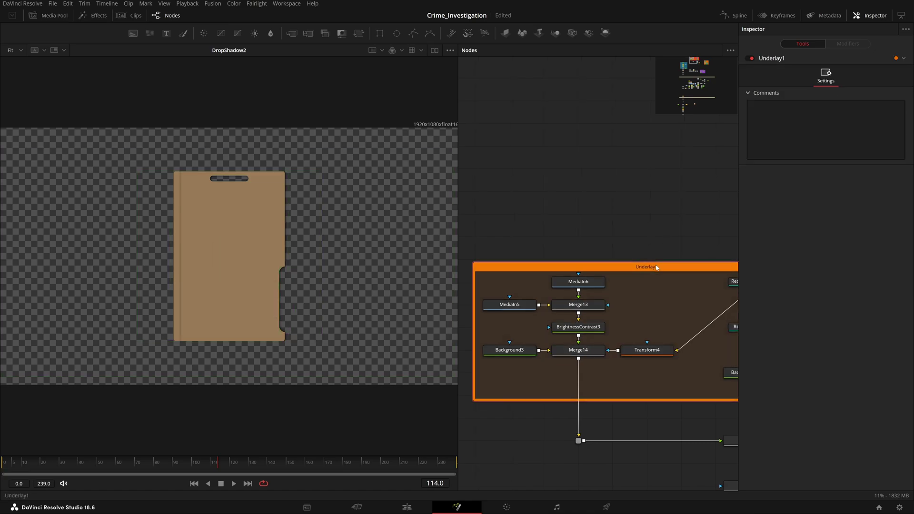
pyautogui.press('F2')
pyautogui.press('BackSpace')
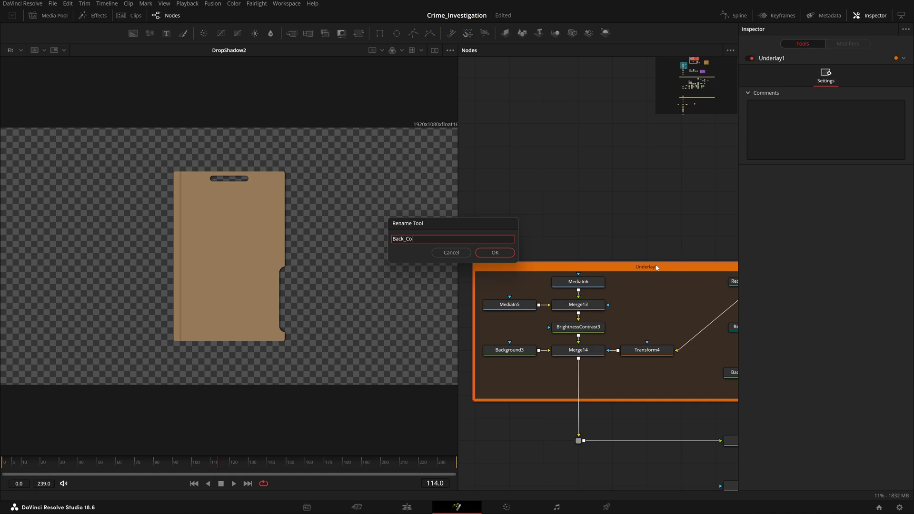
pyautogui.write('Back_Cover')
pyautogui.press('Return')
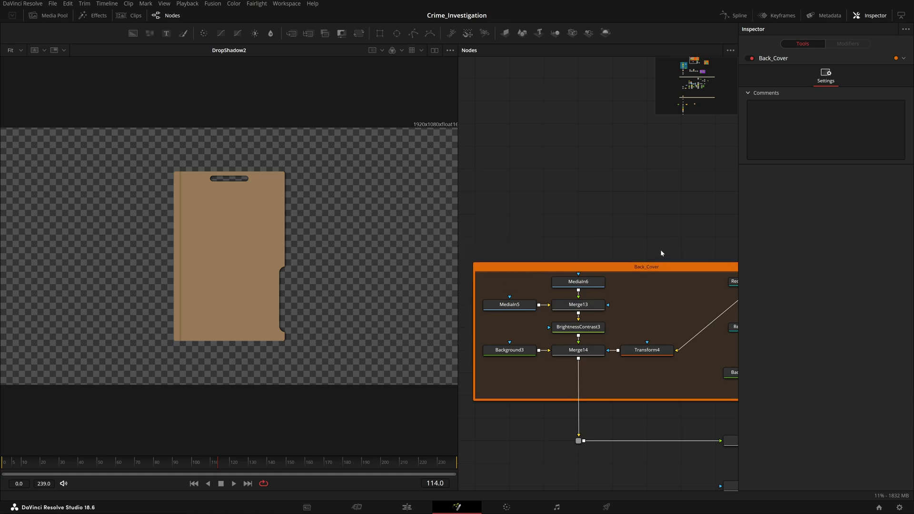
# Show the two paper textures of the Back_Cover group, MediaIn6 and MediaIn5, one after the other in the viewer
pyautogui.moveTo(657, 290); pyautogui.dragTo(569, 297)
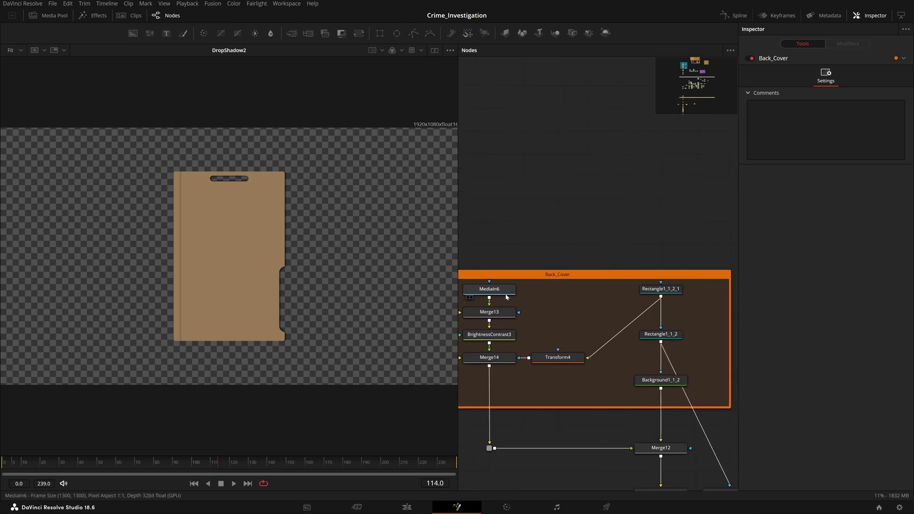
pyautogui.moveTo(501, 289); pyautogui.dragTo(101, 280)
pyautogui.press('1')
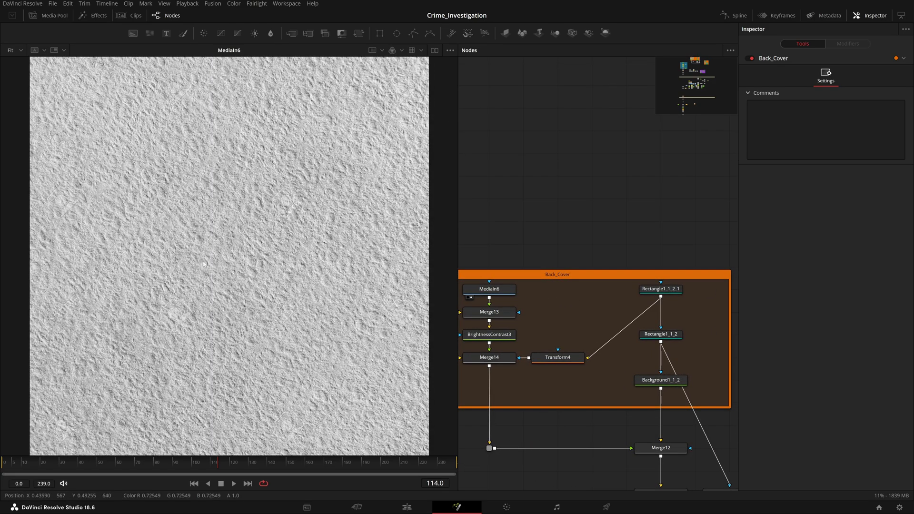
pyautogui.hscroll(-3, 663, 326)
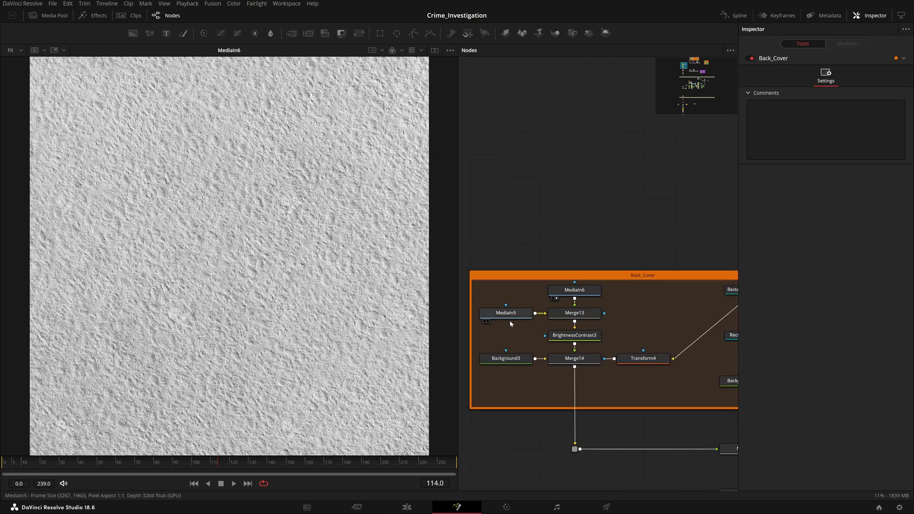
pyautogui.press('1')
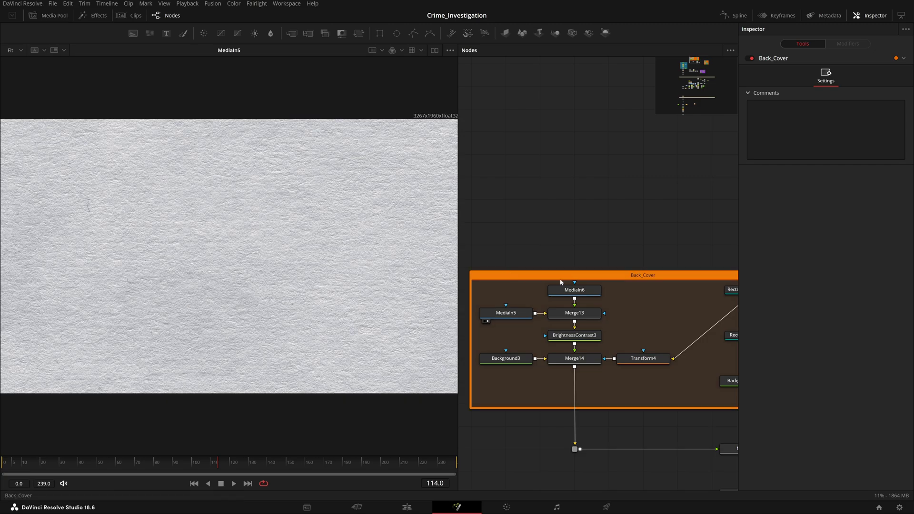
# Show Merge13, which combines both textures, in the viewer and open its merge settings
pyautogui.click(575, 313)
pyautogui.press('1')
pyautogui.click(584, 312)
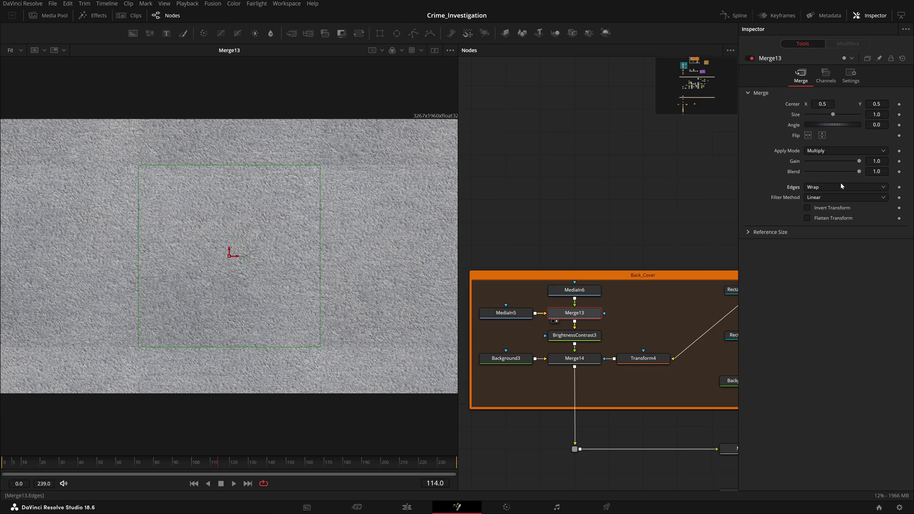
# Compare the image extents of MediaIn6 and MediaIn5 in the viewer by checking their edges
pyautogui.moveTo(591, 291); pyautogui.dragTo(318, 172)
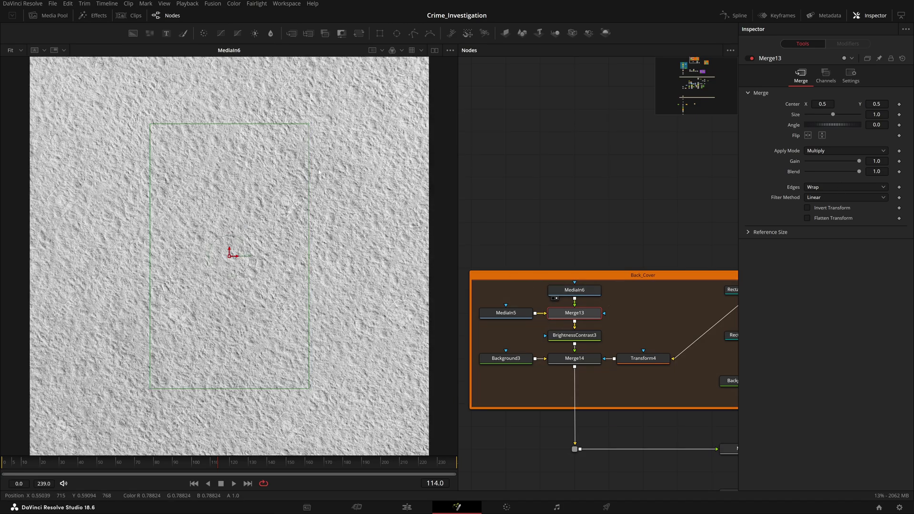
pyautogui.moveTo(426, 99); pyautogui.dragTo(420, 147)
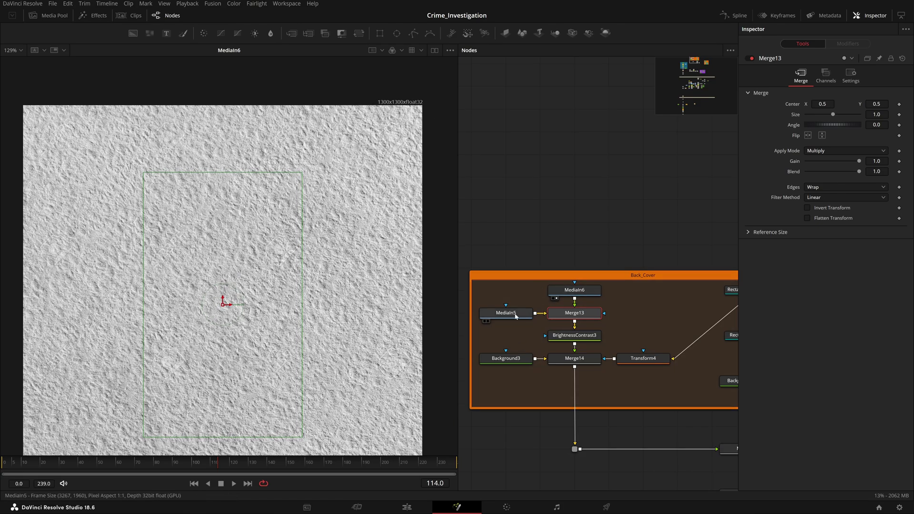
pyautogui.moveTo(515, 315); pyautogui.dragTo(231, 230)
pyautogui.moveTo(340, 115); pyautogui.dragTo(205, 279)
pyautogui.moveTo(403, 239); pyautogui.dragTo(229, 292)
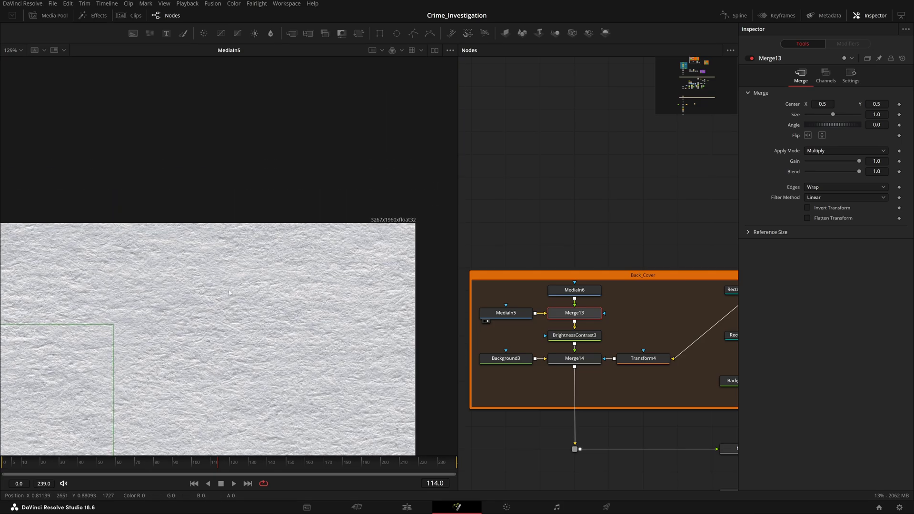
# Fit the image to the viewer, show BrightnessContrast3 and open its controls
pyautogui.click(15, 50)
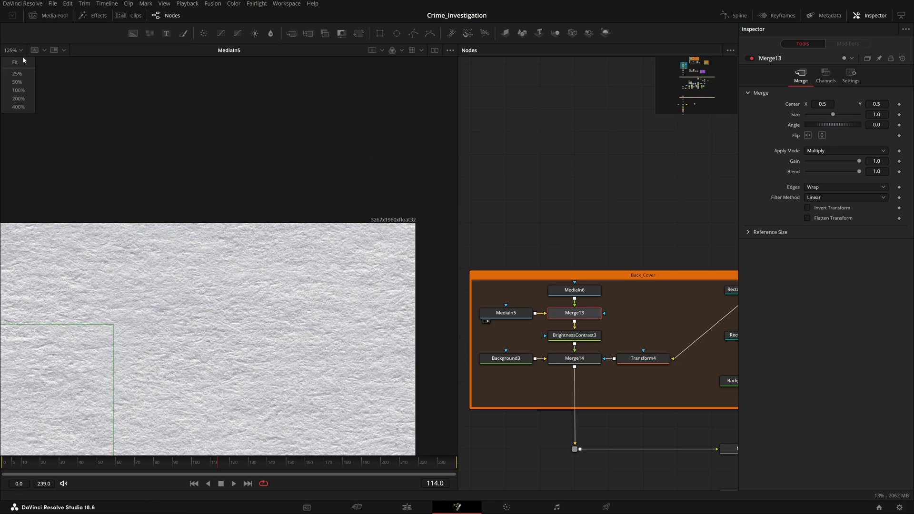
pyautogui.click(16, 63)
pyautogui.click(556, 343)
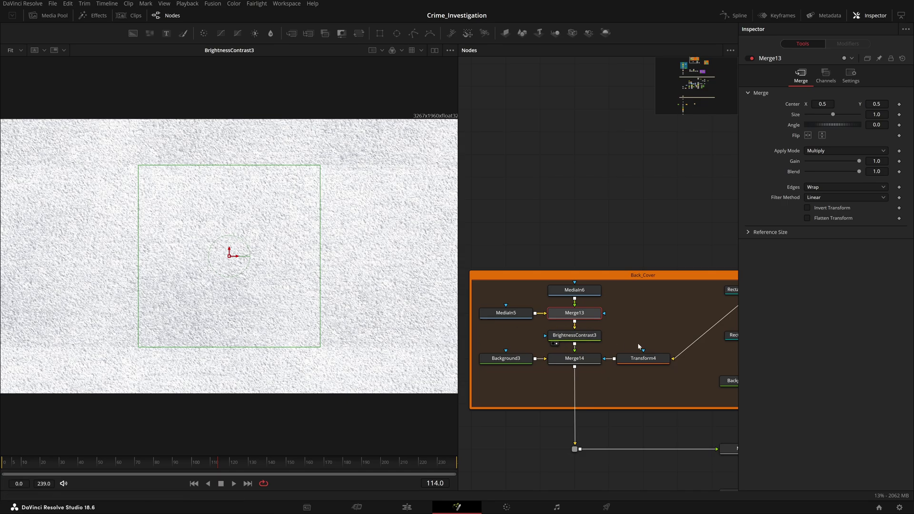
pyautogui.click(575, 337)
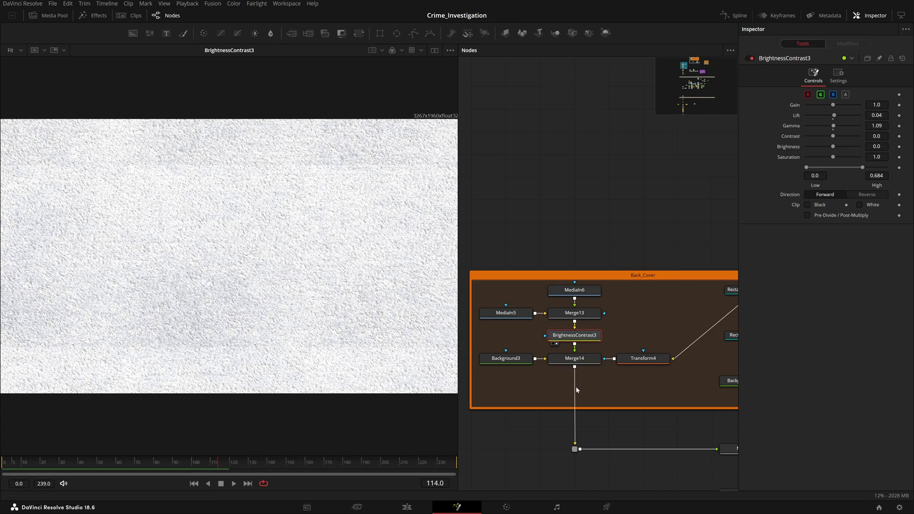
# Check Background3's color settings, show Merge14 in the viewer and examine its size and edge settings
pyautogui.click(506, 358)
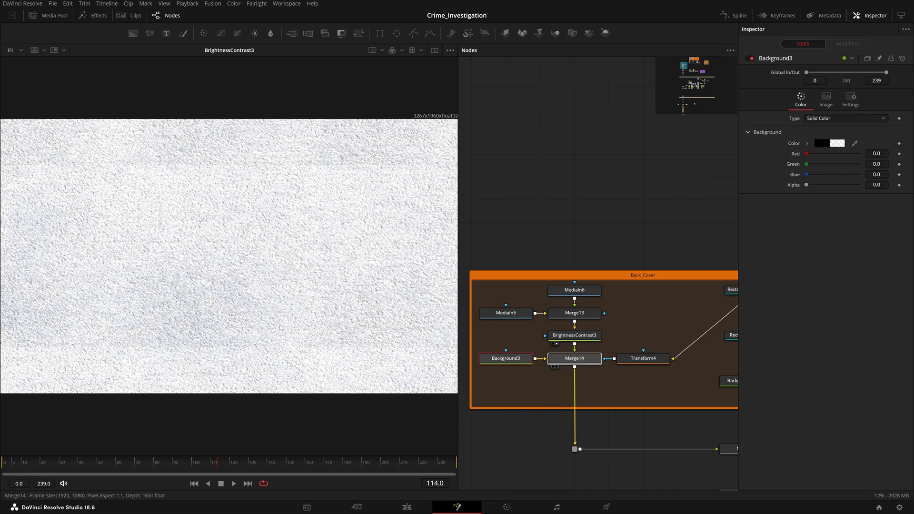
pyautogui.click(553, 367)
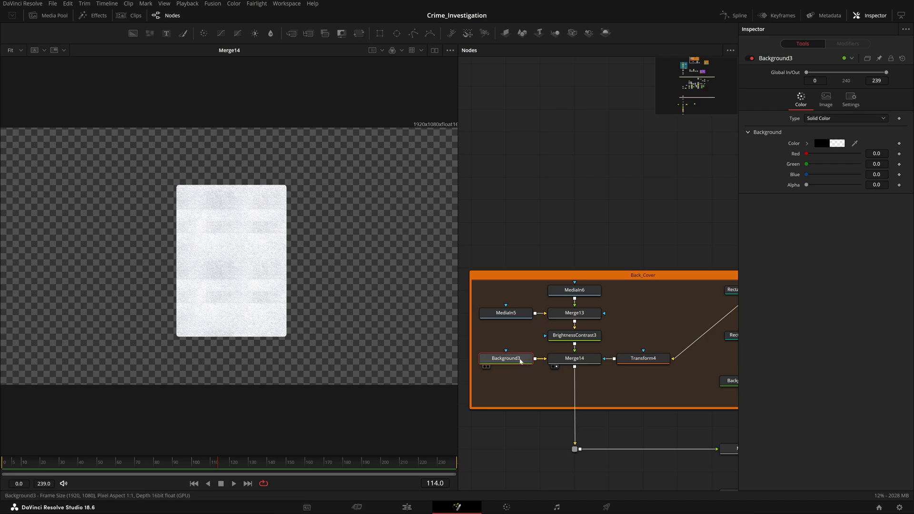
pyautogui.click(578, 358)
pyautogui.click(540, 167)
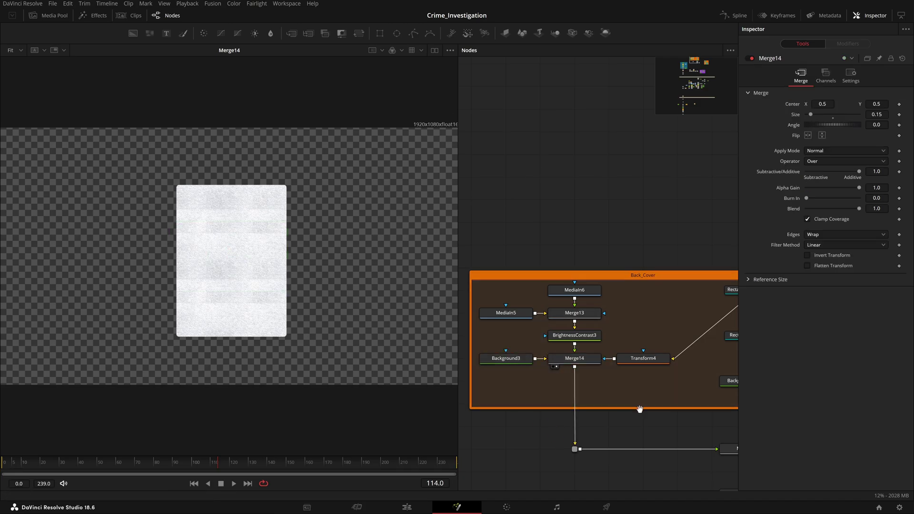
pyautogui.moveTo(638, 408); pyautogui.dragTo(588, 423)
pyautogui.click(547, 373)
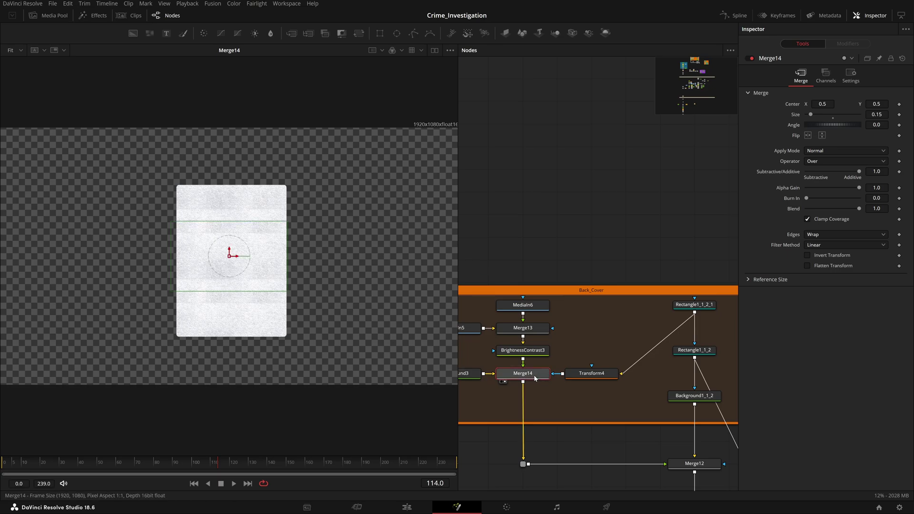
pyautogui.moveTo(588, 381)
pyautogui.mouseDown()
pyautogui.moveTo(505, 390)
pyautogui.moveTo(579, 384)
pyautogui.mouseUp()
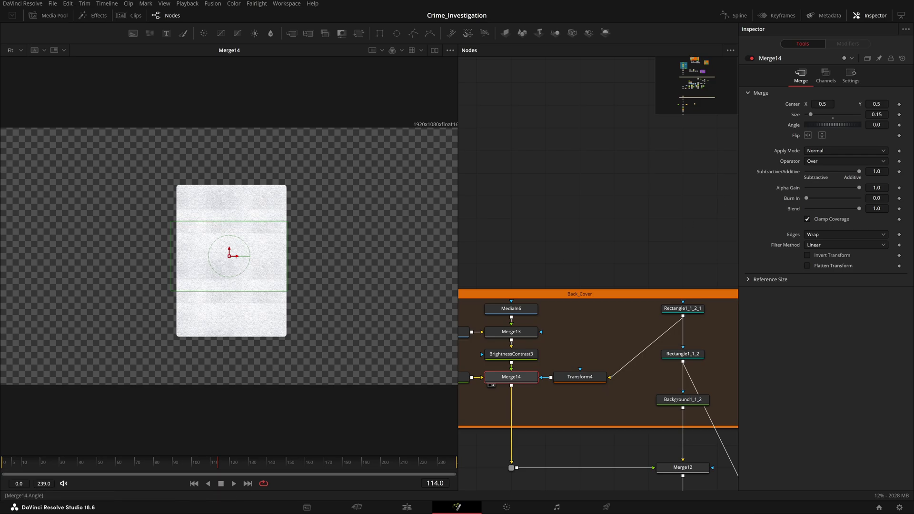
pyautogui.click(605, 249)
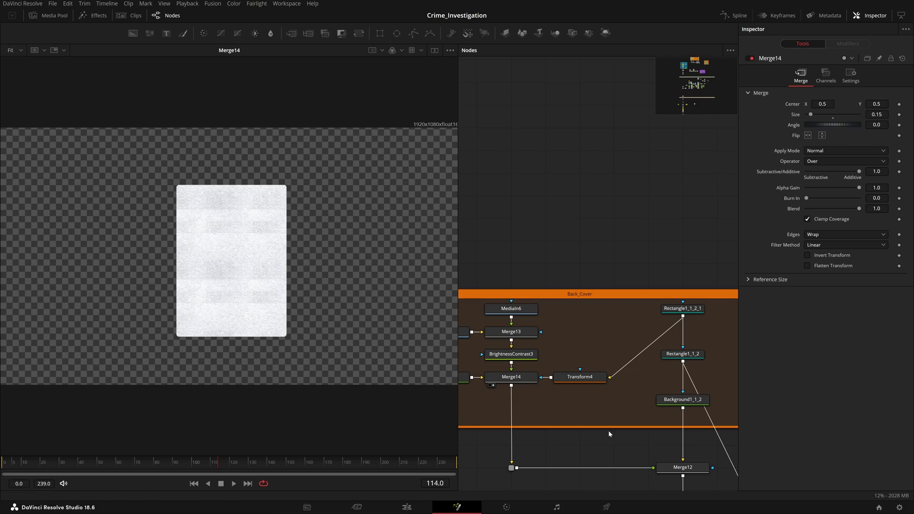
# Show Rectangle1_1_2_1, Rectangle1_1_2 and Background1_1_2 in turn to follow how the back cover is built
pyautogui.moveTo(711, 438); pyautogui.dragTo(670, 426)
pyautogui.moveTo(648, 300); pyautogui.dragTo(356, 278)
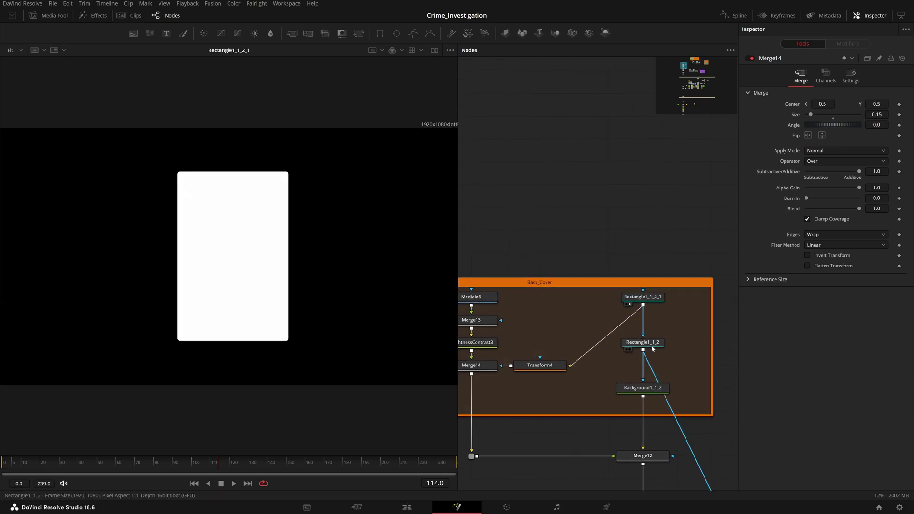
pyautogui.moveTo(643, 343); pyautogui.dragTo(265, 316)
pyautogui.moveTo(657, 392); pyautogui.dragTo(313, 343)
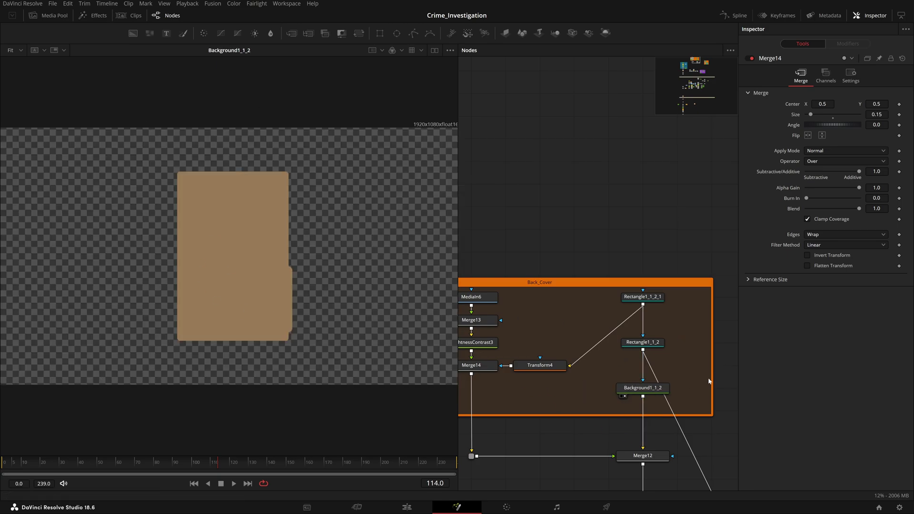
# Compare the Rectangle1_1_2_1 and Rectangle1_1_2 masks in the viewer and open Rectangle1_1_2's controls to check its paint mode
pyautogui.moveTo(710, 381); pyautogui.dragTo(635, 345)
pyautogui.moveTo(579, 260); pyautogui.dragTo(262, 231)
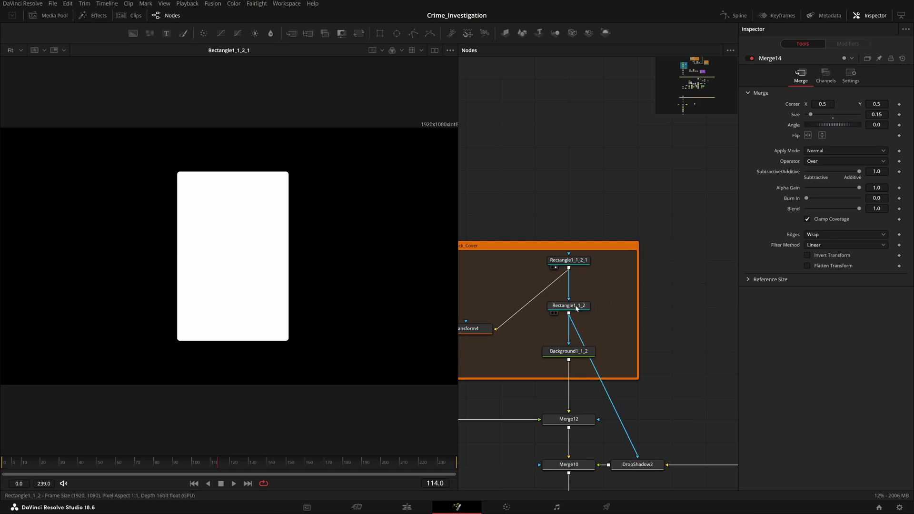
pyautogui.moveTo(569, 306); pyautogui.dragTo(249, 308)
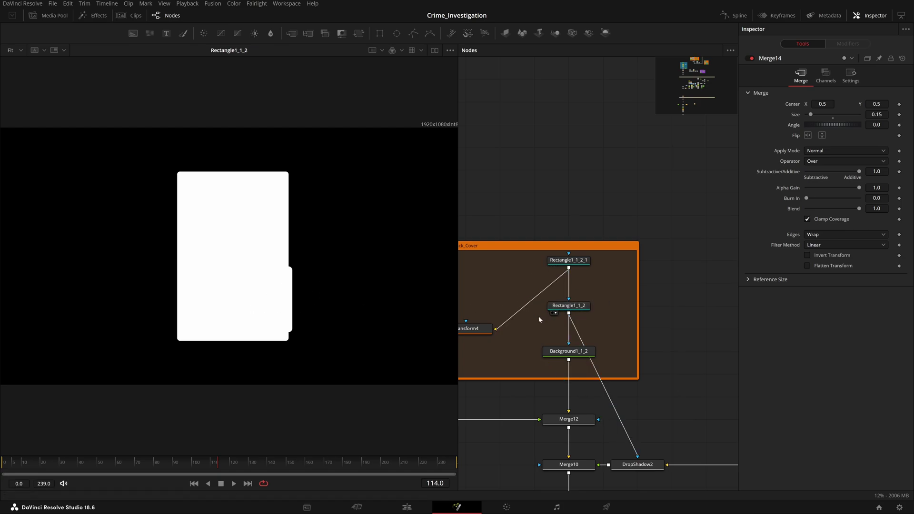
pyautogui.click(578, 308)
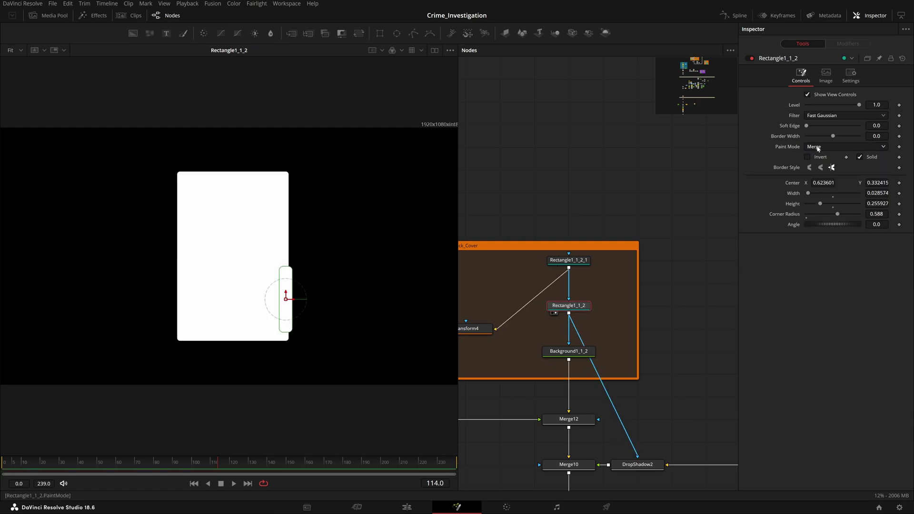
# Go to the front cover nodes and show the Rectangle1_1 mask in the viewer for comparison
pyautogui.moveTo(576, 393); pyautogui.dragTo(565, 340)
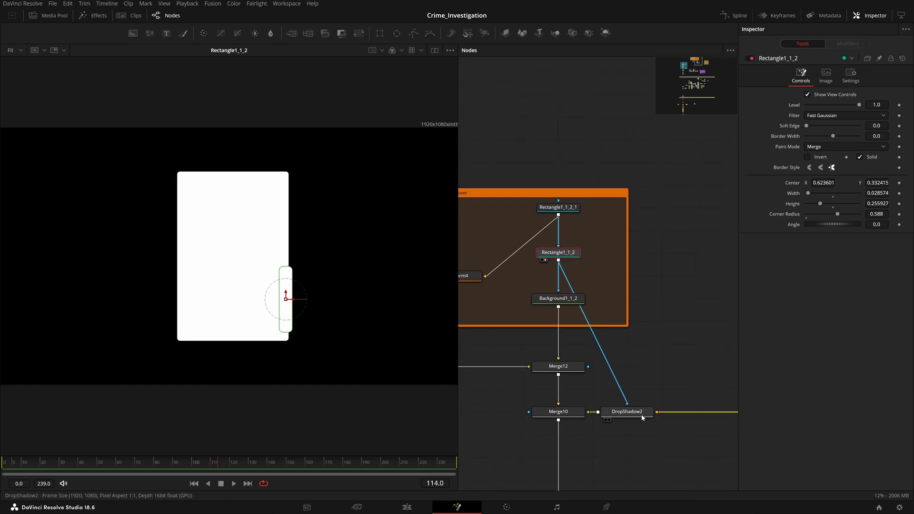
pyautogui.moveTo(690, 421); pyautogui.dragTo(441, 379)
pyautogui.moveTo(654, 412); pyautogui.dragTo(311, 333)
# Return to the Back_Cover group, show Background1_1_2 in the viewer and open its color settings
pyautogui.moveTo(599, 385); pyautogui.dragTo(752, 423)
pyautogui.hscroll(-5, 556, 365)
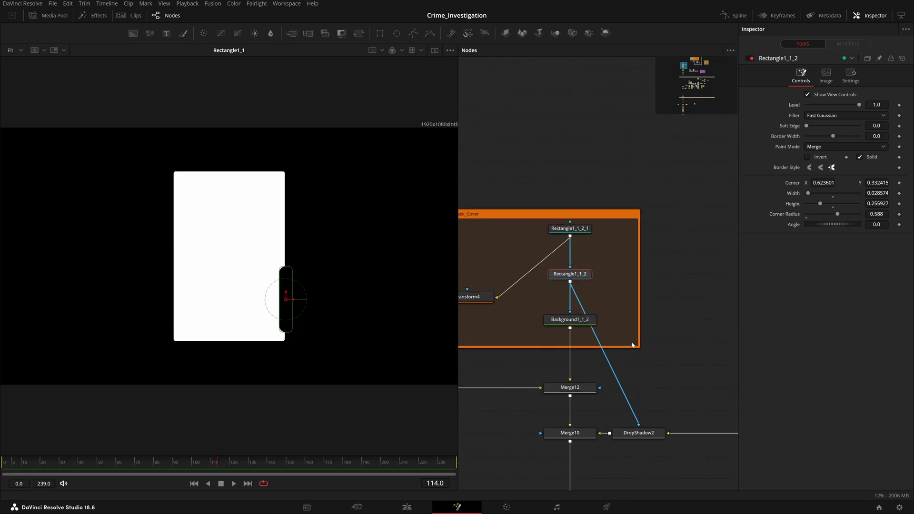
pyautogui.moveTo(582, 325); pyautogui.dragTo(408, 306)
pyautogui.click(579, 322)
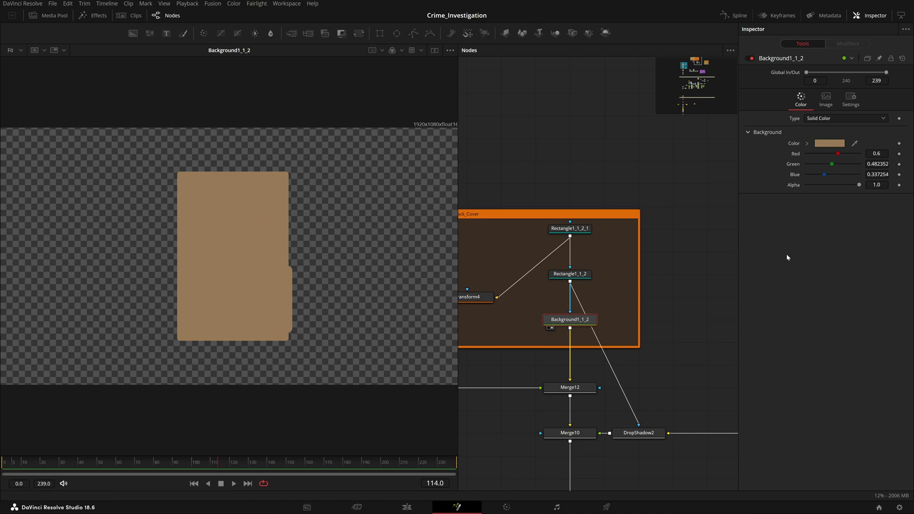
# Open the color settings of the front cover's Background1_1 for comparison and return to the Back_Cover group
pyautogui.hscroll(-5, 572, 317)
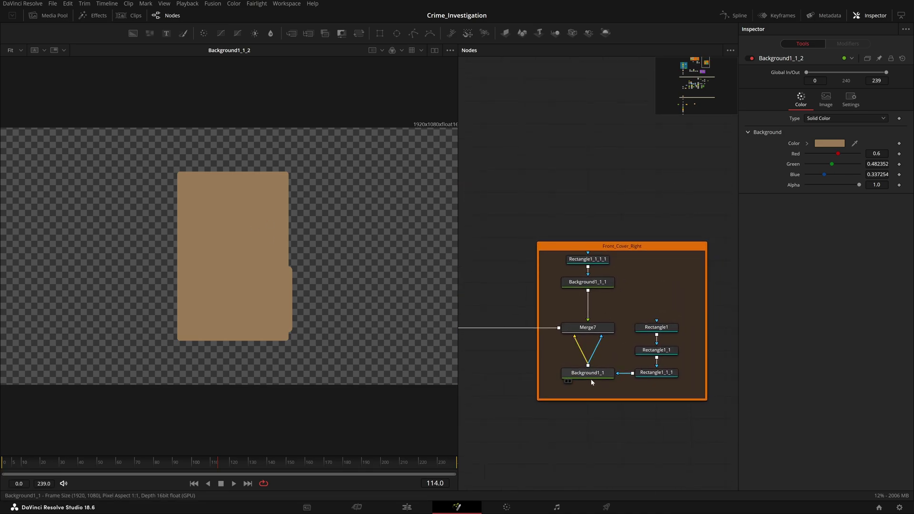
pyautogui.click(591, 376)
pyautogui.moveTo(545, 277); pyautogui.dragTo(714, 333)
pyautogui.moveTo(500, 333); pyautogui.dragTo(565, 327)
pyautogui.hscroll(-3, 565, 328)
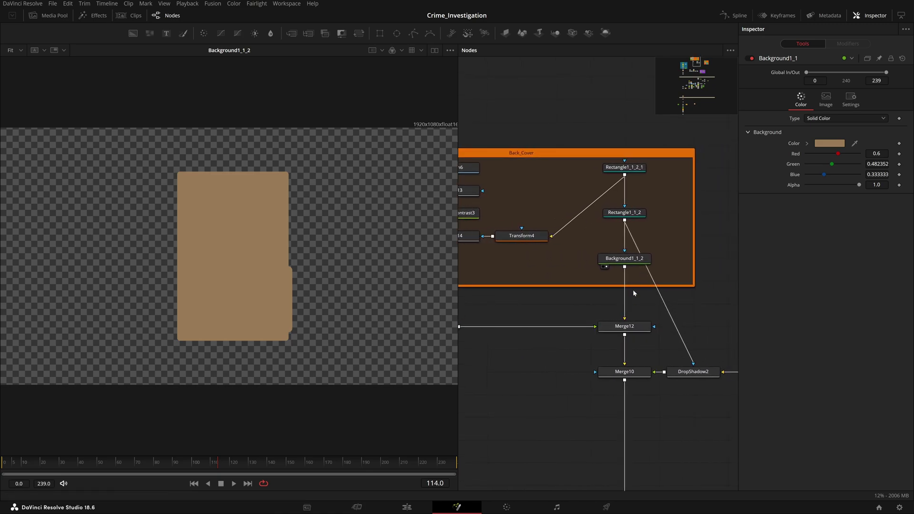
# Show Merge14 and Merge12 in the viewer and open Merge12's controls to inspect the paper over the back cover
pyautogui.hscroll(-5, 633, 293)
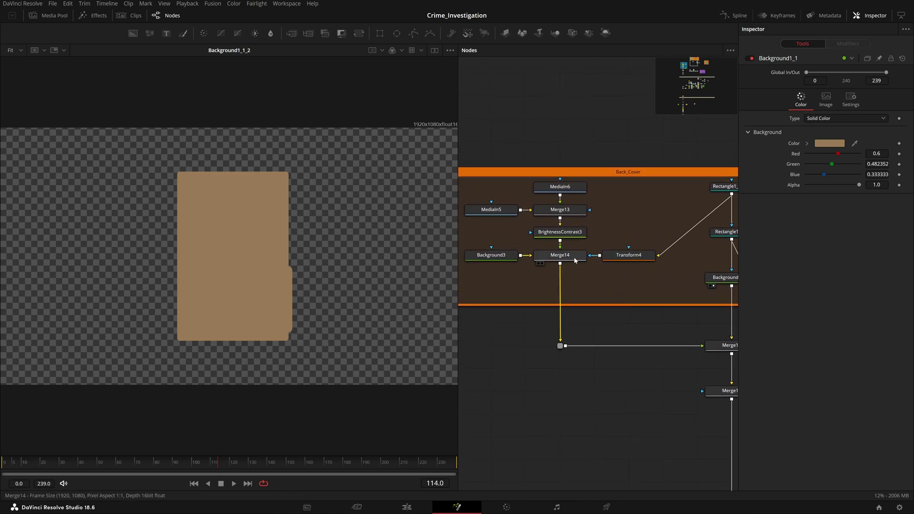
pyautogui.moveTo(575, 260); pyautogui.dragTo(310, 239)
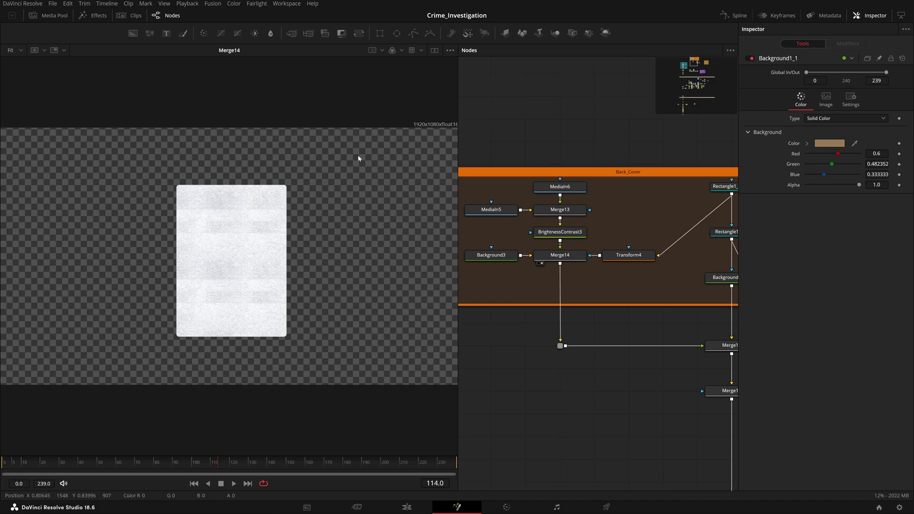
pyautogui.moveTo(600, 316); pyautogui.dragTo(555, 313)
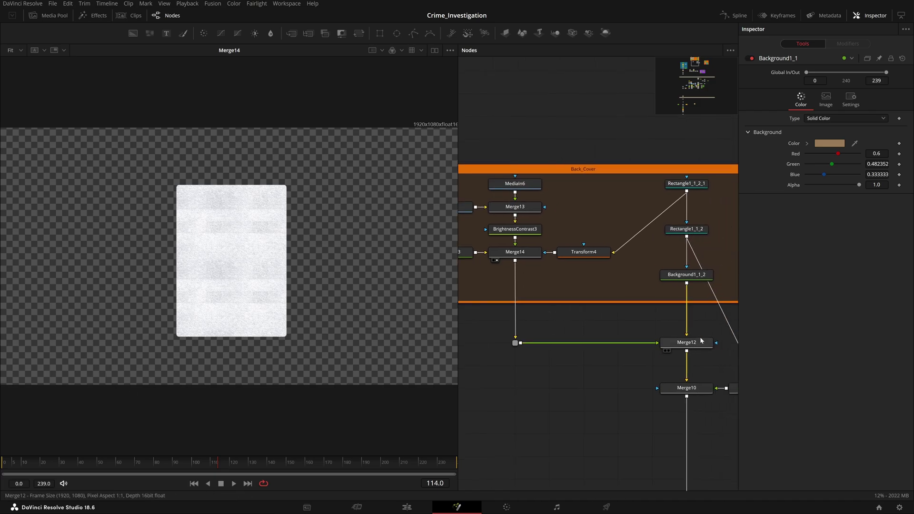
pyautogui.moveTo(696, 348); pyautogui.dragTo(294, 279)
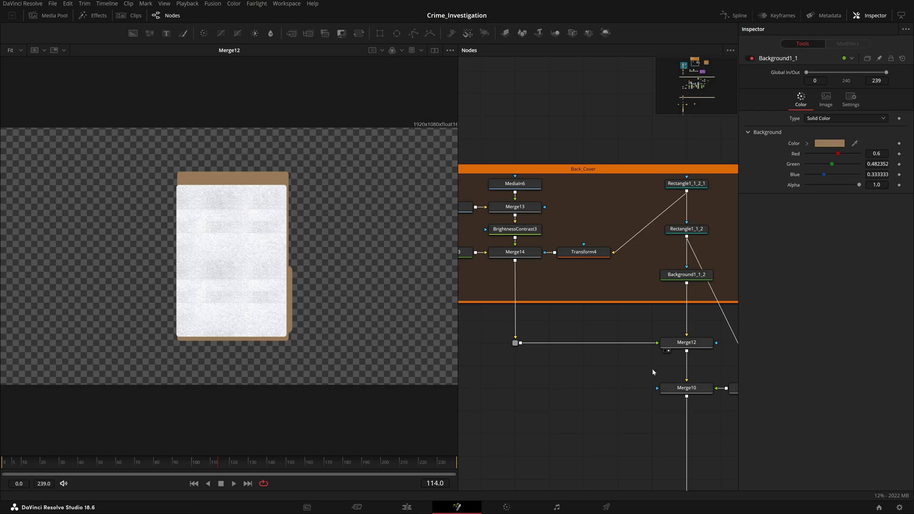
pyautogui.click(686, 342)
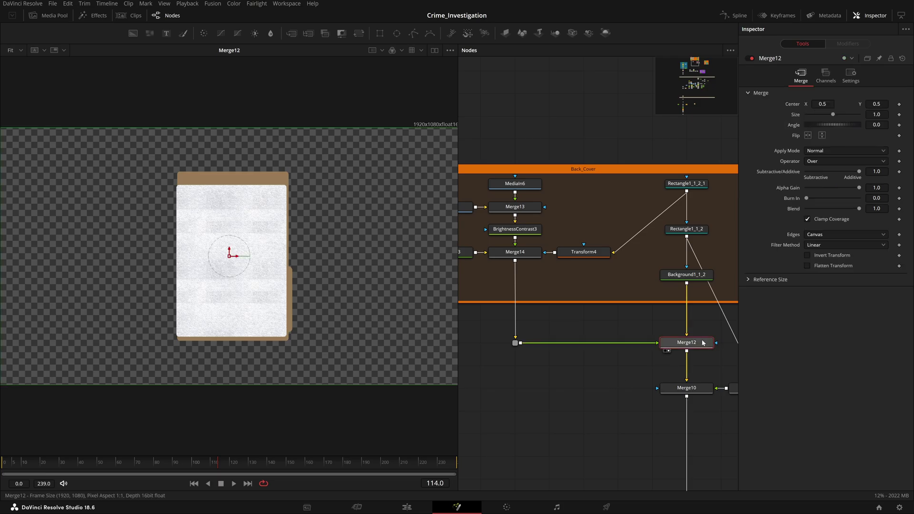
# Disconnect Transform4 from Merge14's mask input and show Merge14 in the viewer
pyautogui.moveTo(550, 272); pyautogui.dragTo(550, 297)
pyautogui.click(547, 278)
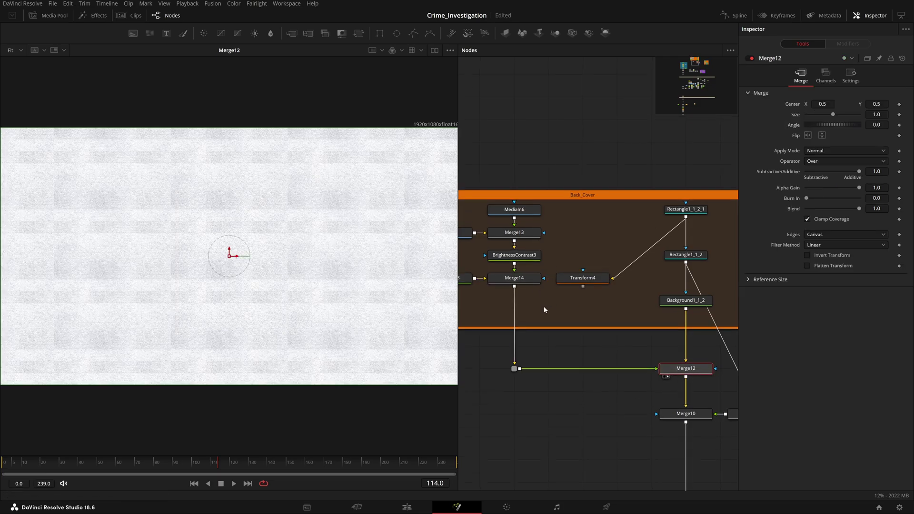
pyautogui.moveTo(525, 282); pyautogui.dragTo(305, 178)
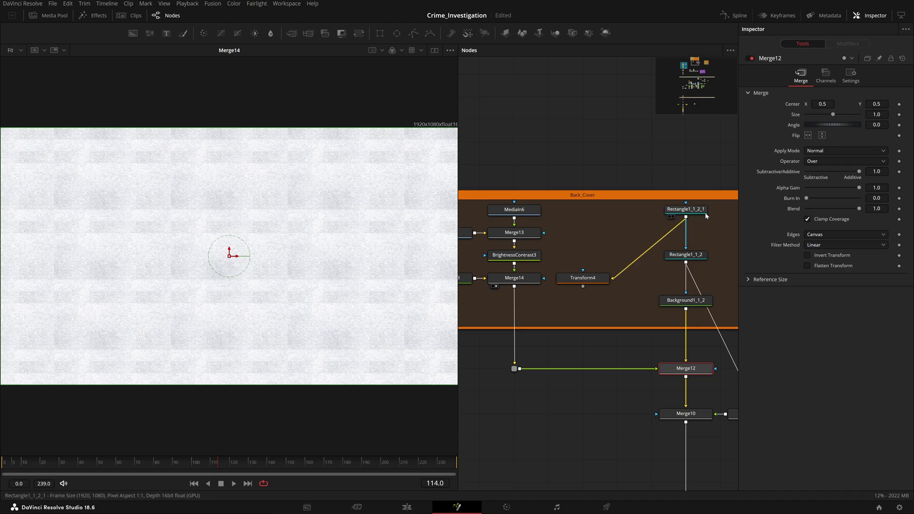
# Show Rectangle1_1_2_1 and Transform4 in turn to compare the original and the transformed mask
pyautogui.click(670, 217)
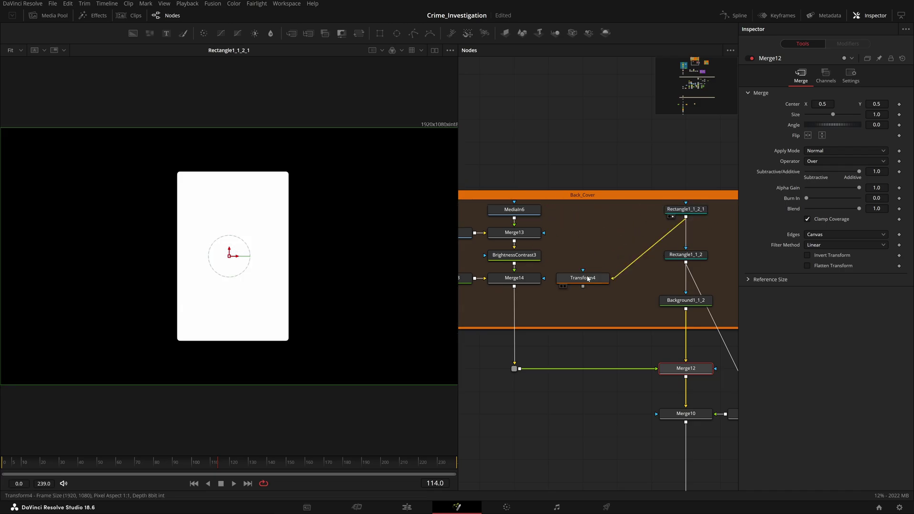
pyautogui.moveTo(588, 278); pyautogui.dragTo(203, 220)
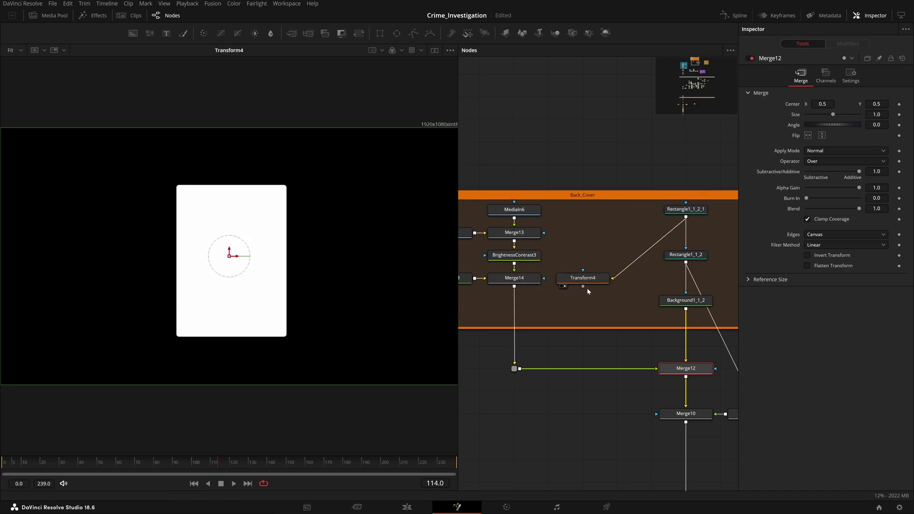
pyautogui.moveTo(584, 287); pyautogui.dragTo(212, 236)
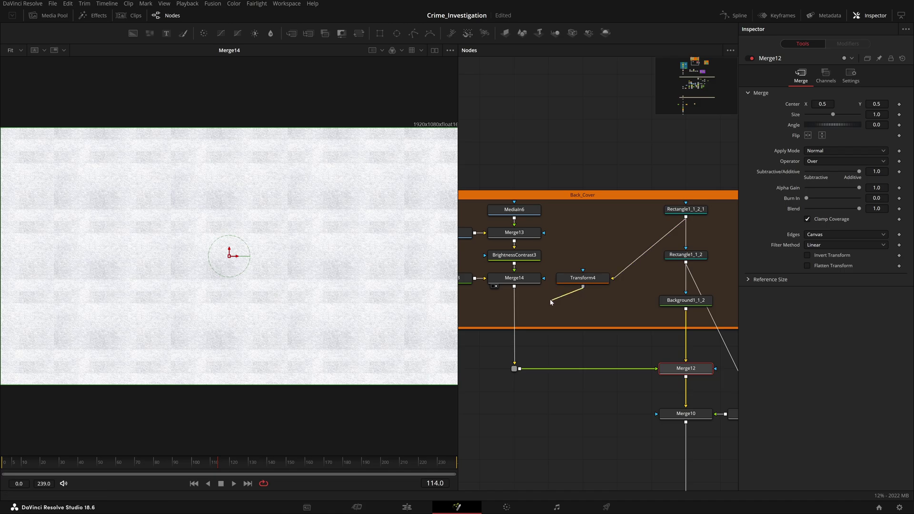
# Reconnect Transform4's output to Merge14's mask input to crop the paper texture
pyautogui.moveTo(582, 287); pyautogui.dragTo(544, 278)
pyautogui.moveTo(95, 160); pyautogui.dragTo(341, 422)
pyautogui.moveTo(571, 423); pyautogui.dragTo(509, 408)
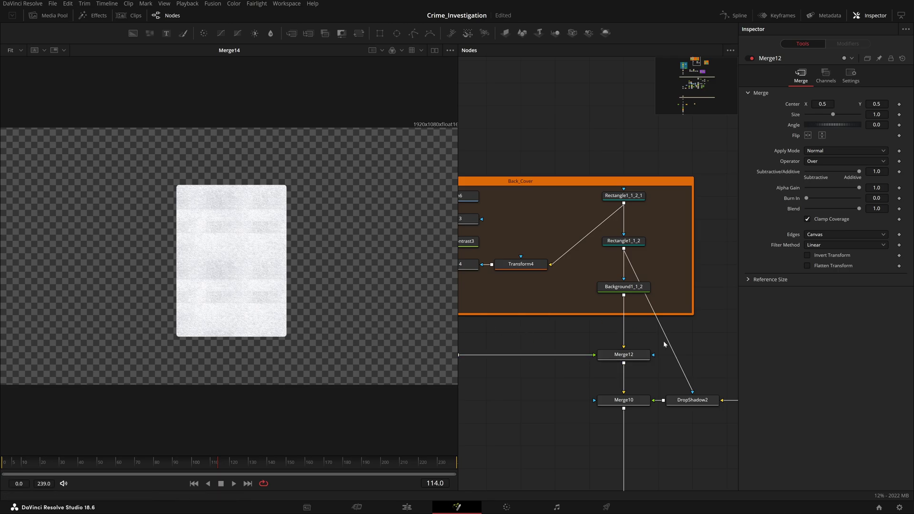
# Show Merge12 and Background1_1_2, and disconnect the mask links from Rectangle1_1_2_1 to Transform4 and from Rectangle1_1_2 to DropShadow2
pyautogui.moveTo(624, 354); pyautogui.dragTo(333, 153)
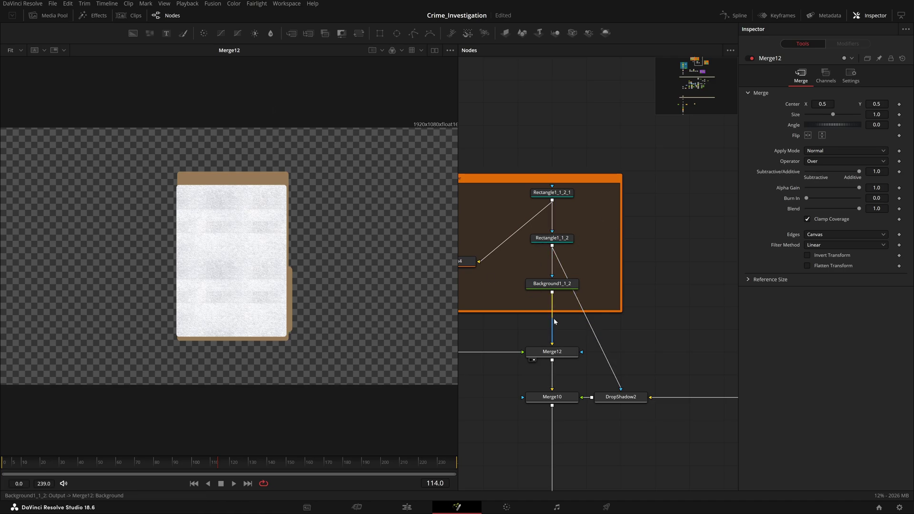
pyautogui.moveTo(571, 284); pyautogui.dragTo(334, 200)
pyautogui.moveTo(491, 252); pyautogui.dragTo(579, 224)
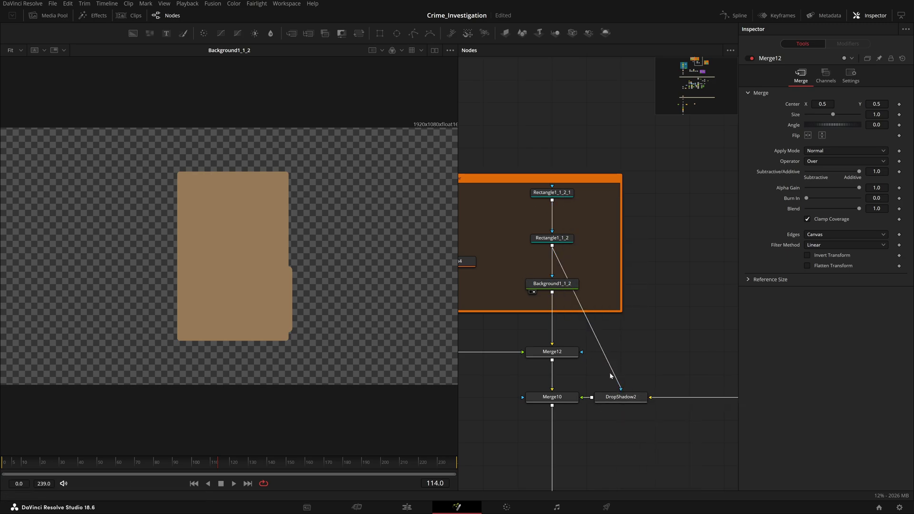
# Show Rectangle1_1_2_1, Rectangle1_1_2 and Background1_1_2 in turn, and open both rectangles' controls to review the cover's shape and tab
pyautogui.click(536, 200)
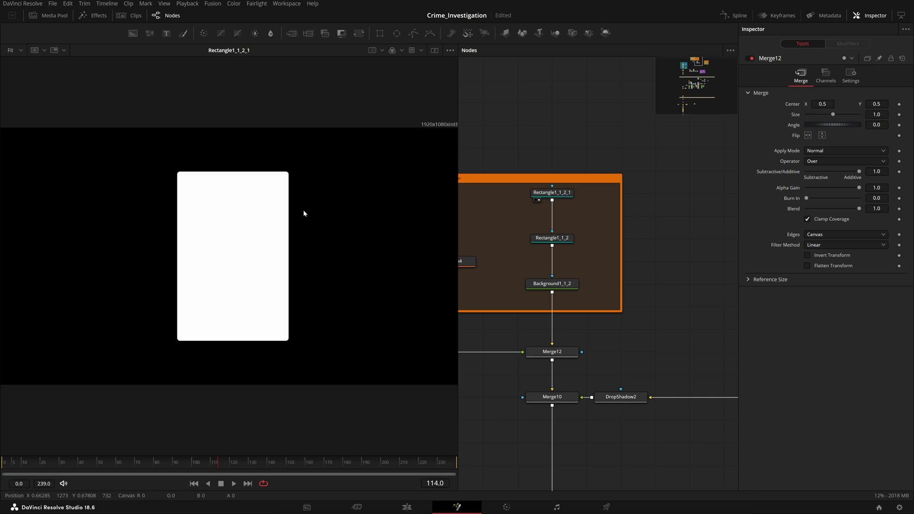
pyautogui.click(538, 246)
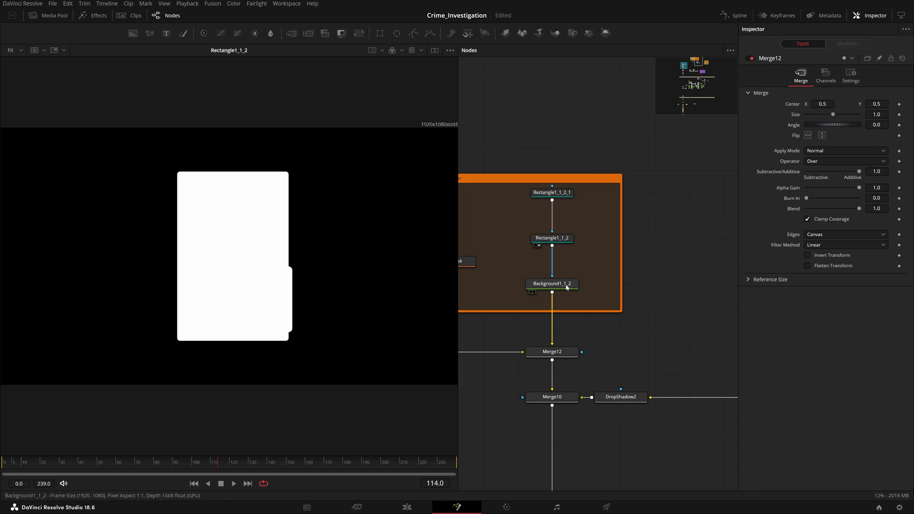
pyautogui.click(560, 238)
pyautogui.click(571, 195)
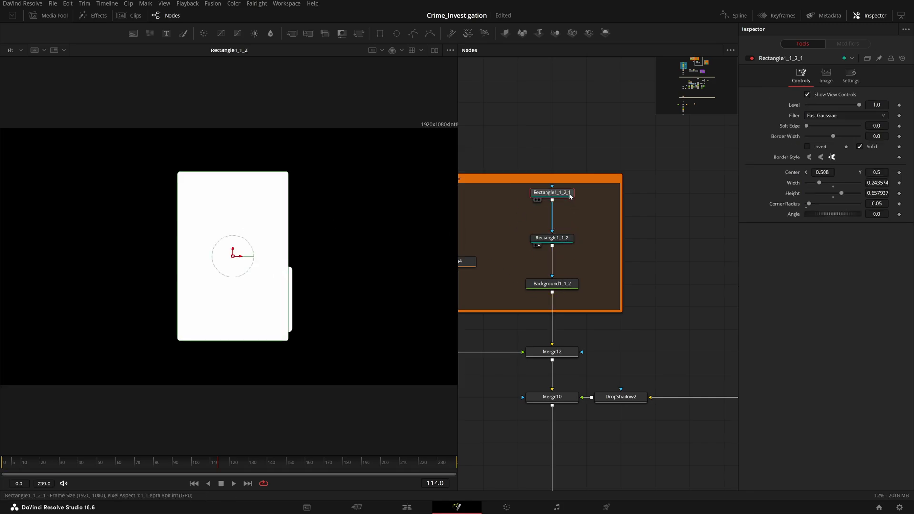
pyautogui.click(569, 240)
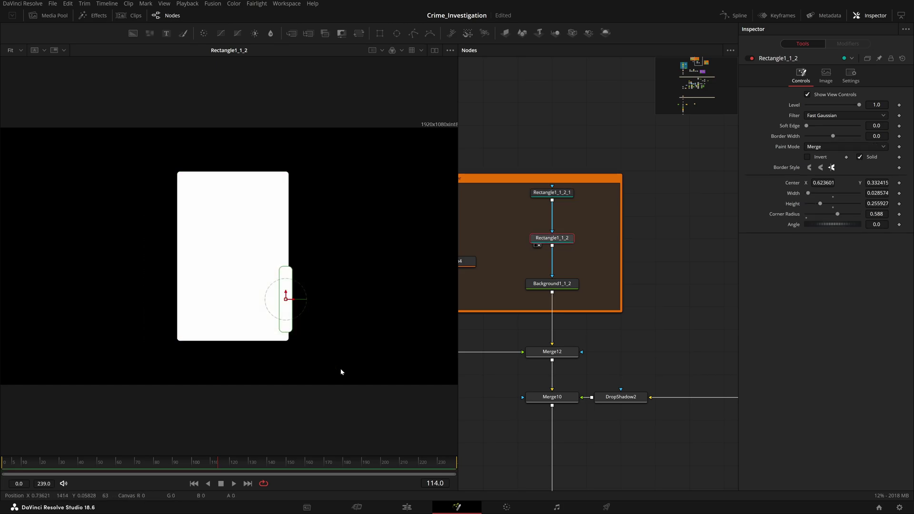
pyautogui.press('1')
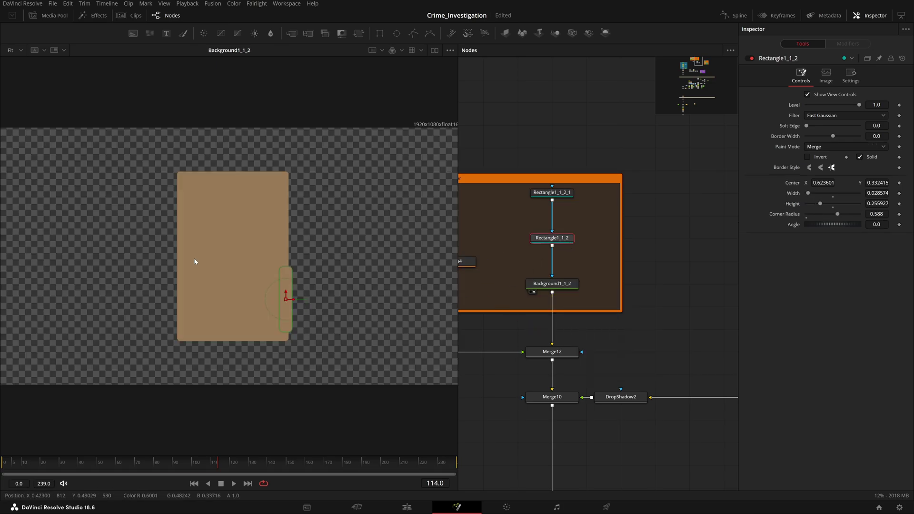
# Open Background1_1_2's color settings, and show Background1_1 and Merge7 of the Front_Cover_Right group in the viewer
pyautogui.click(564, 285)
pyautogui.moveTo(583, 331); pyautogui.dragTo(267, 202)
pyautogui.moveTo(498, 334); pyautogui.dragTo(125, 272)
pyautogui.moveTo(543, 299); pyautogui.dragTo(614, 318)
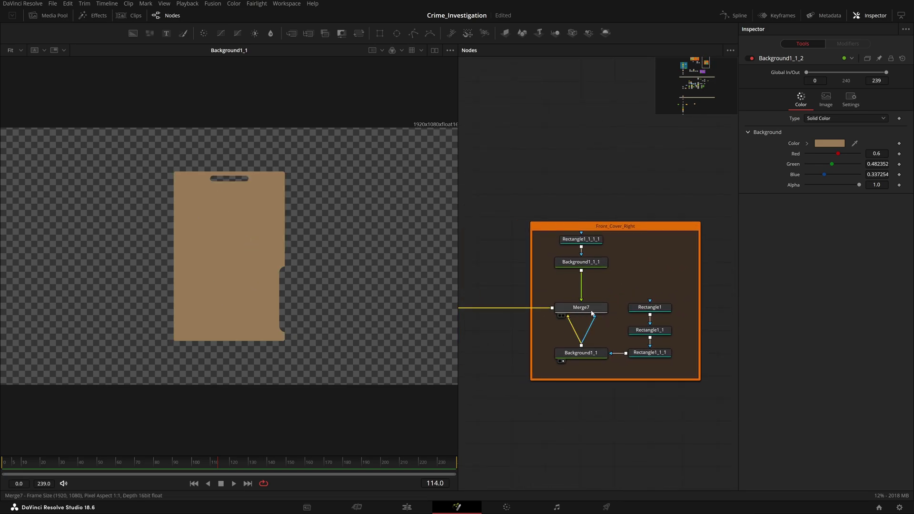
pyautogui.click(564, 316)
# Show DropShadow2 and Merge10 in the viewer to see the front cover over the back cover branch
pyautogui.moveTo(519, 298); pyautogui.dragTo(746, 341)
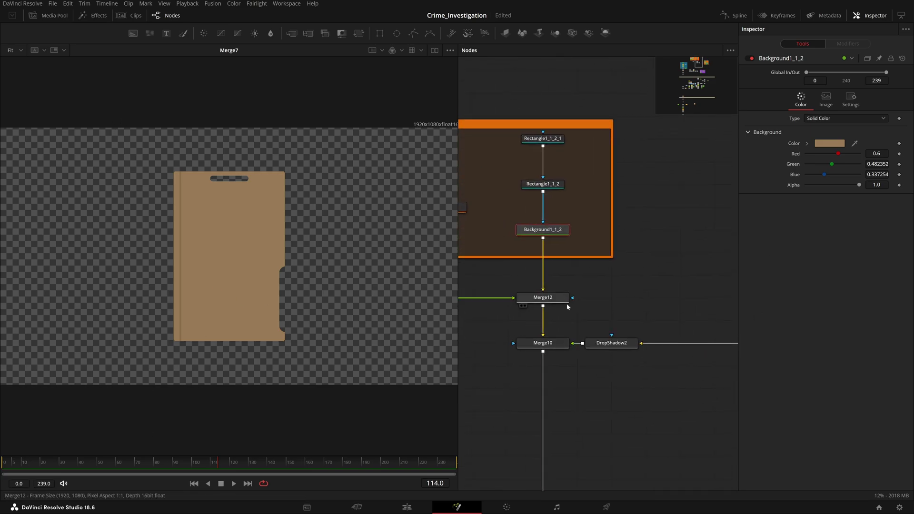
pyautogui.moveTo(611, 343); pyautogui.dragTo(393, 316)
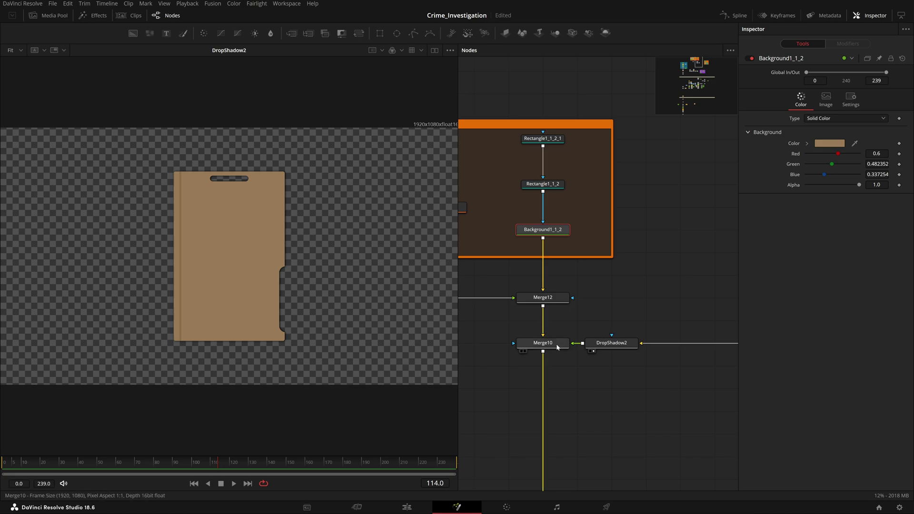
pyautogui.click(522, 351)
pyautogui.moveTo(586, 310); pyautogui.dragTo(689, 329)
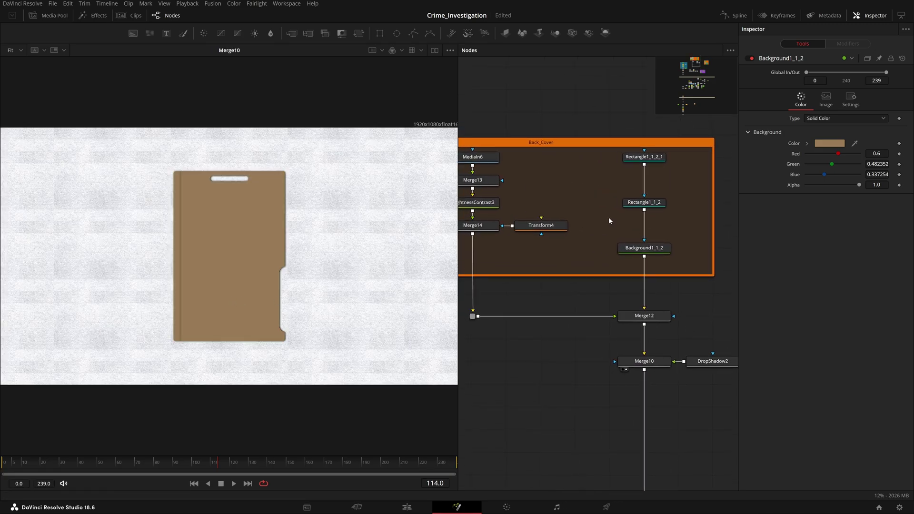
# Show Merge14, Background1_1_2 and Merge12 in turn to examine the paper without its mask, and save the project
pyautogui.moveTo(564, 237); pyautogui.dragTo(580, 255)
pyautogui.moveTo(509, 250); pyautogui.dragTo(347, 244)
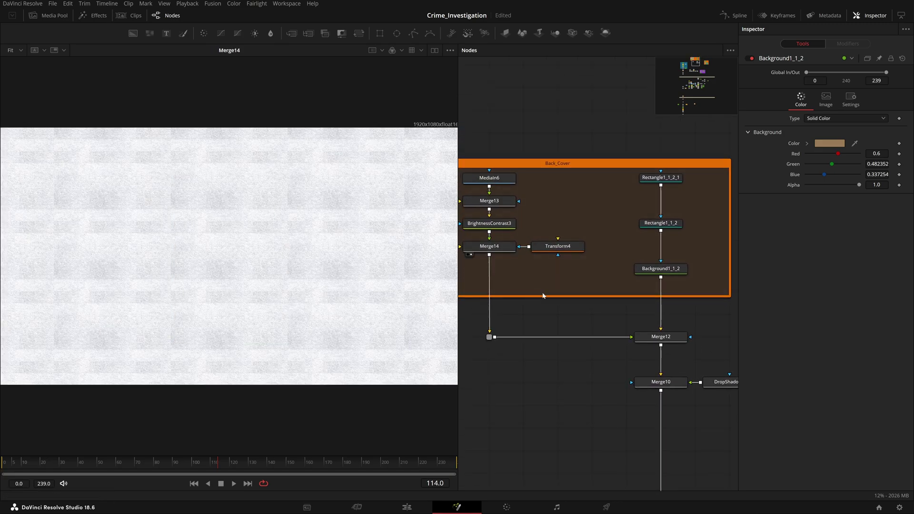
pyautogui.press('1')
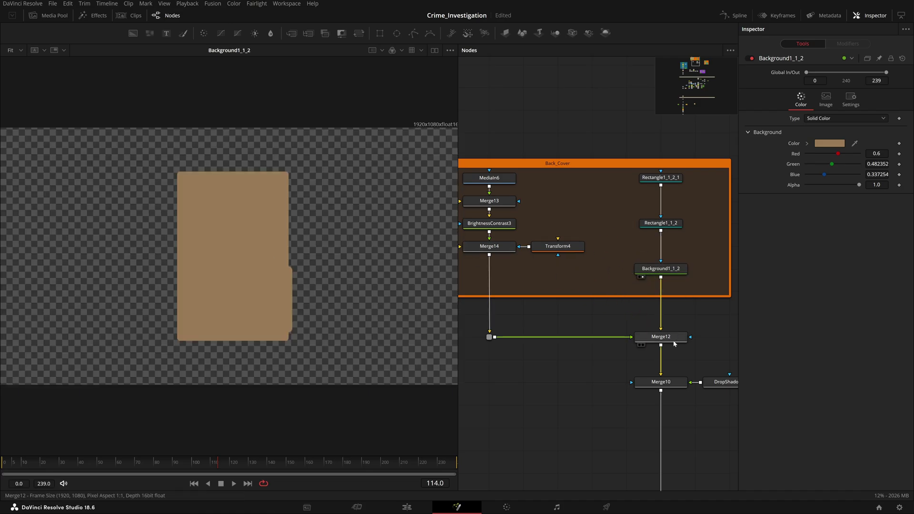
pyautogui.moveTo(674, 341); pyautogui.dragTo(193, 275)
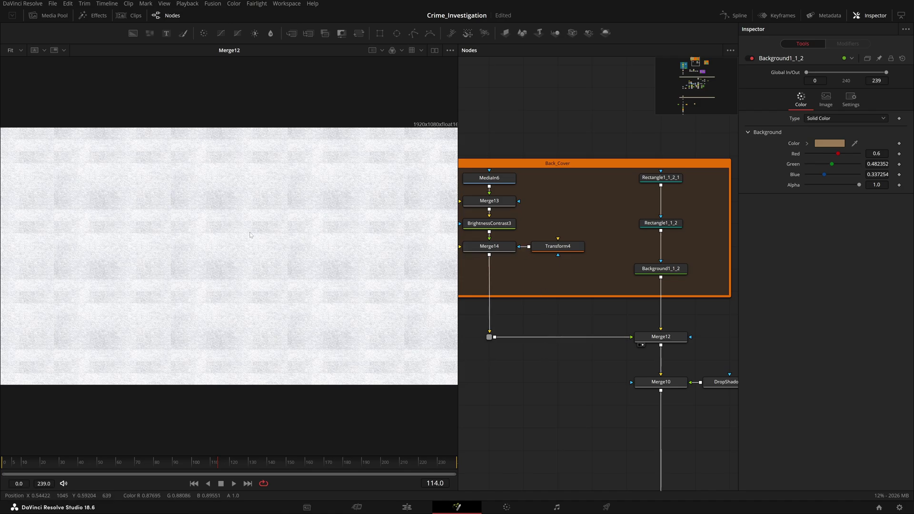
pyautogui.hotkey('ctrl', 's')
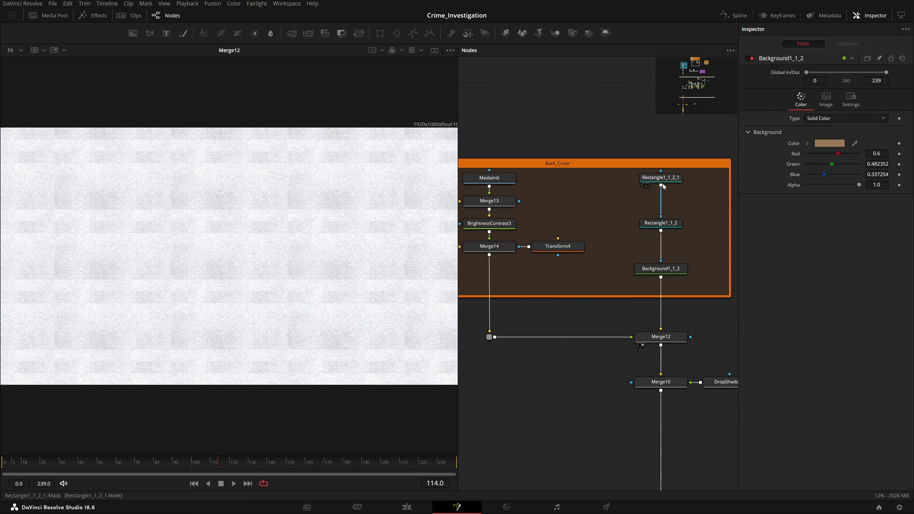
# Connect Rectangle1_1_2_1's output to Transform4 as the paper mask, and show Merge14 and Merge12 to check the cropped paper
pyautogui.press('1')
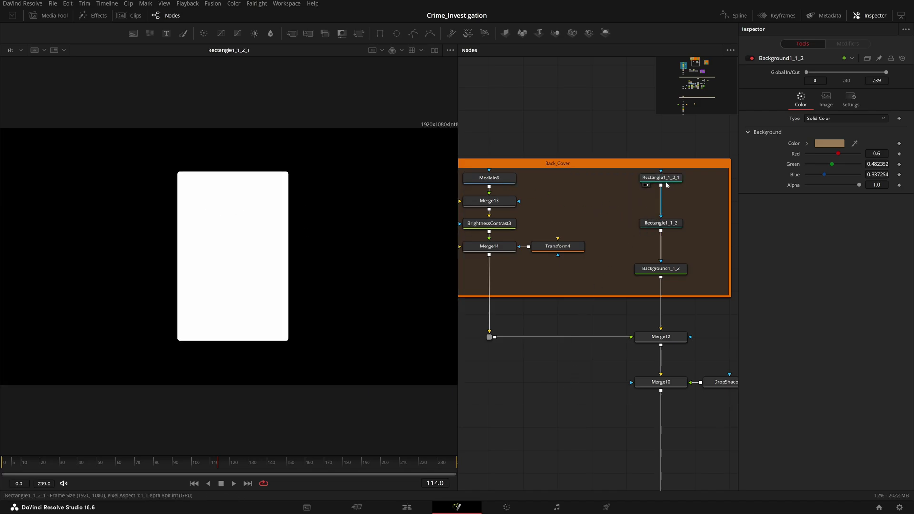
pyautogui.moveTo(661, 185); pyautogui.dragTo(560, 243)
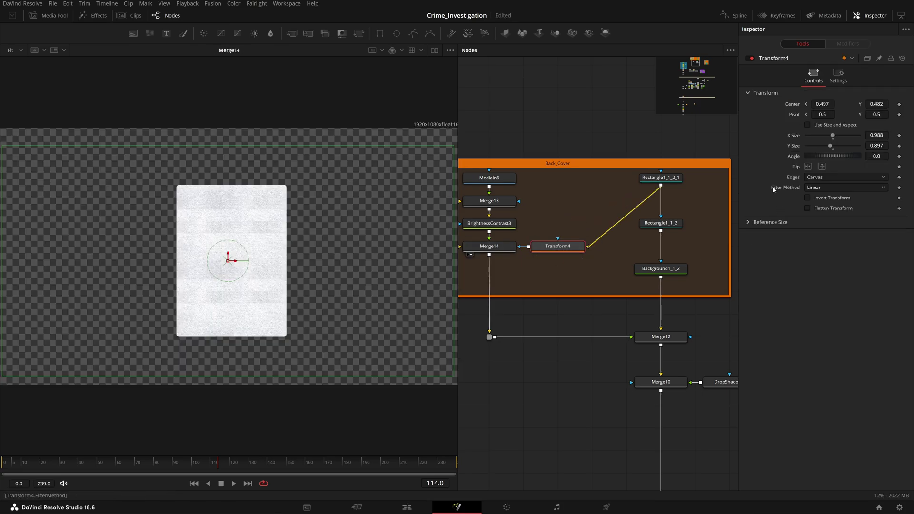
pyautogui.hscroll(3, 599, 312)
pyautogui.moveTo(580, 336); pyautogui.dragTo(350, 179)
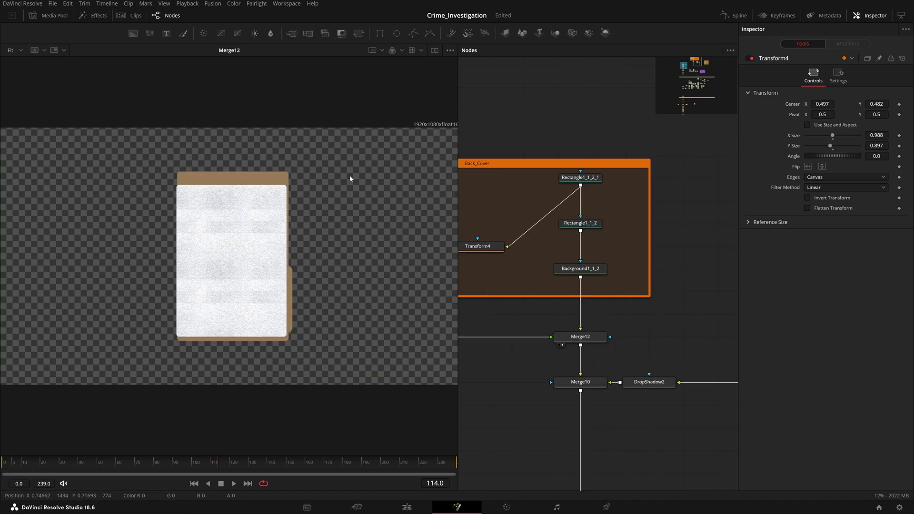
# Show Merge10 and switch DropShadow2 off and back on to compare the folder with and without the shadow
pyautogui.moveTo(153, 158); pyautogui.dragTo(339, 340)
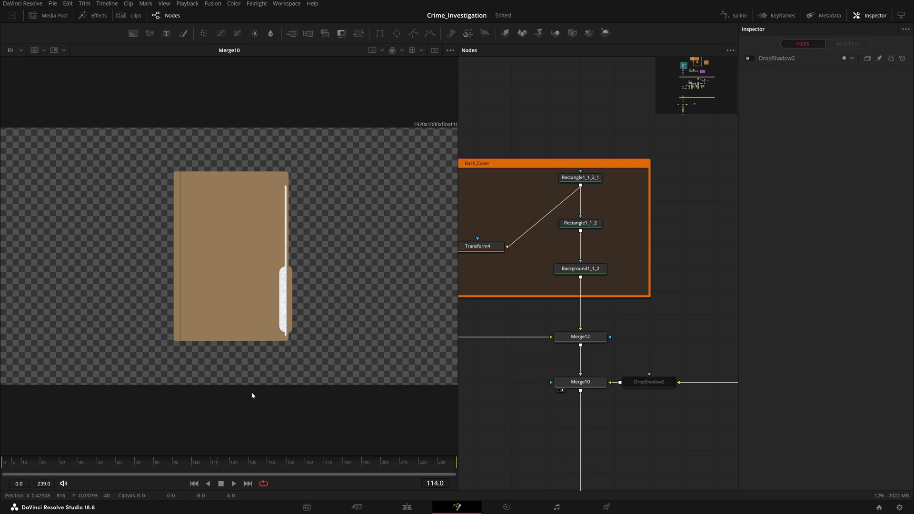
pyautogui.moveTo(277, 366); pyautogui.dragTo(159, 134)
pyautogui.hotkey('ctrl', 'p')
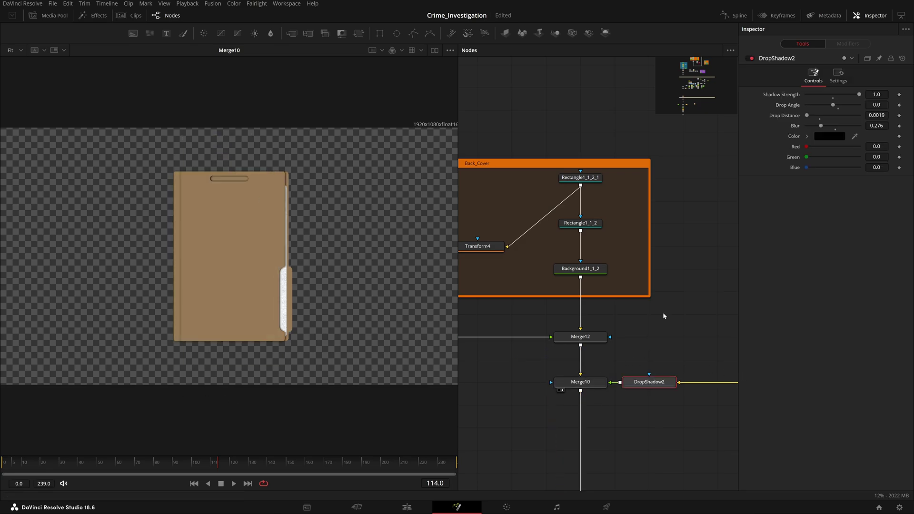
# Deselect DropShadow2 and show the Rectangle1_1_2 mask in the viewer
pyautogui.click(636, 357)
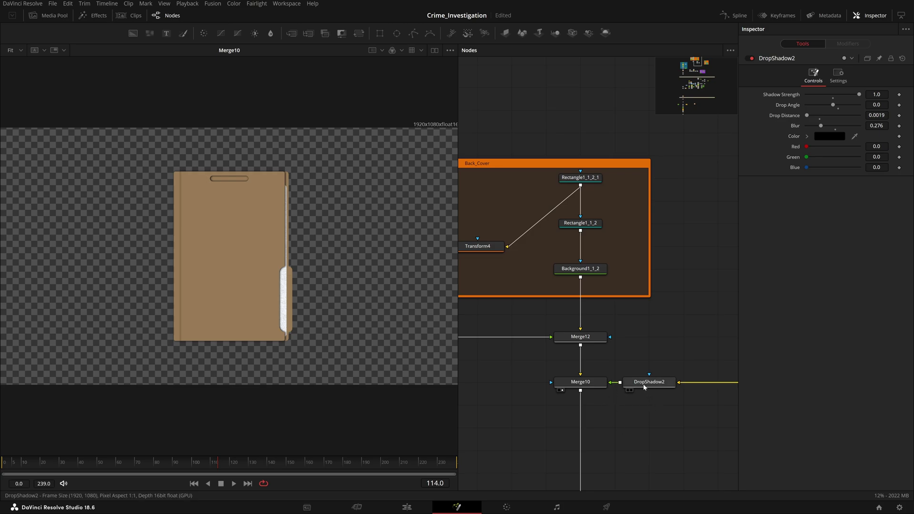
pyautogui.press('1')
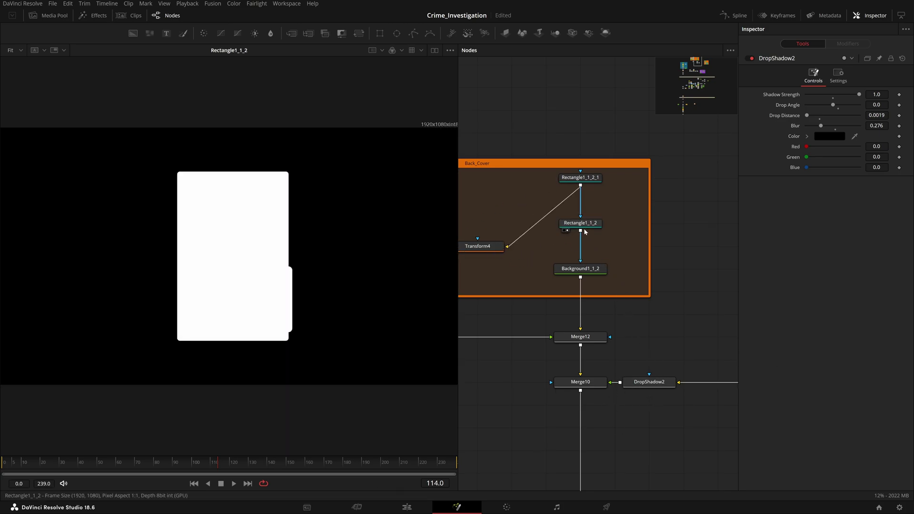
# Connect Rectangle1_1_2's output to DropShadow2 as its effect mask, show Merge10, and detach and reconnect the mask to compare the shadow
pyautogui.moveTo(582, 234); pyautogui.dragTo(665, 386)
pyautogui.moveTo(581, 382); pyautogui.dragTo(300, 363)
pyautogui.moveTo(649, 374); pyautogui.dragTo(657, 304)
pyautogui.moveTo(581, 231); pyautogui.dragTo(648, 384)
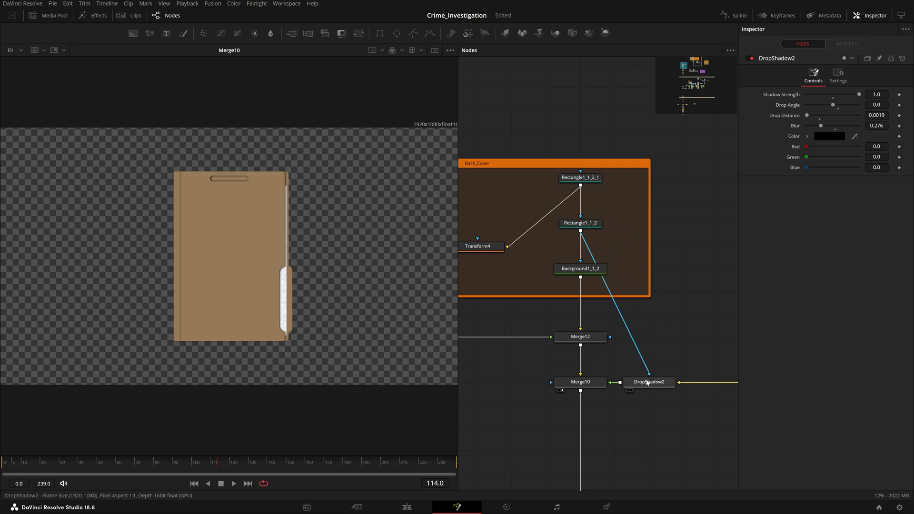
# Switch off DropShadow2 and show DropShadow1 in the viewer to examine the finished folder without the inner shadow
pyautogui.scroll(-3, 659, 382)
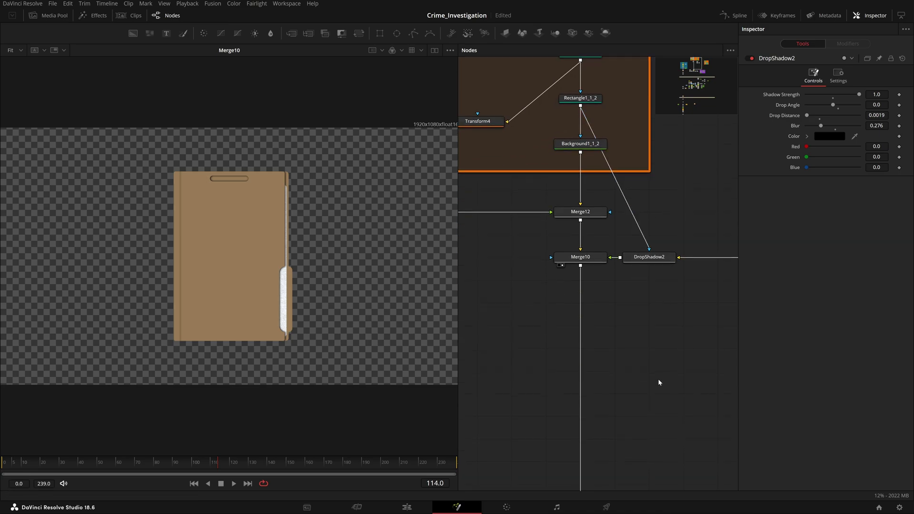
pyautogui.scroll(-6, 667, 333)
pyautogui.moveTo(617, 350); pyautogui.dragTo(672, 384)
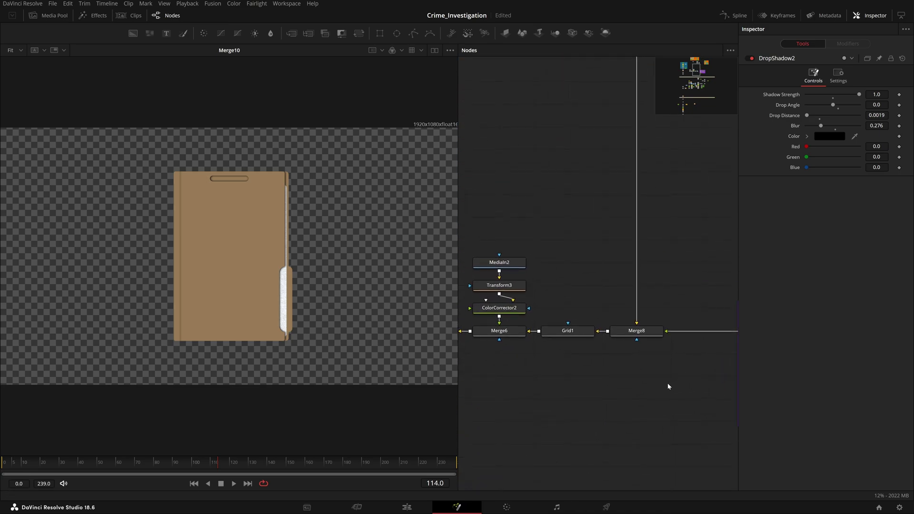
pyautogui.scroll(9, 668, 383)
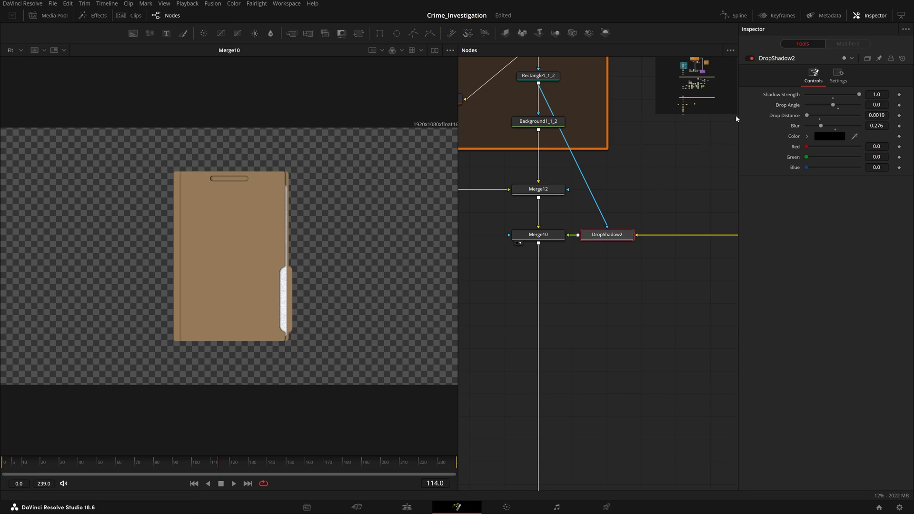
pyautogui.click(751, 57)
pyautogui.scroll(-6, 618, 316)
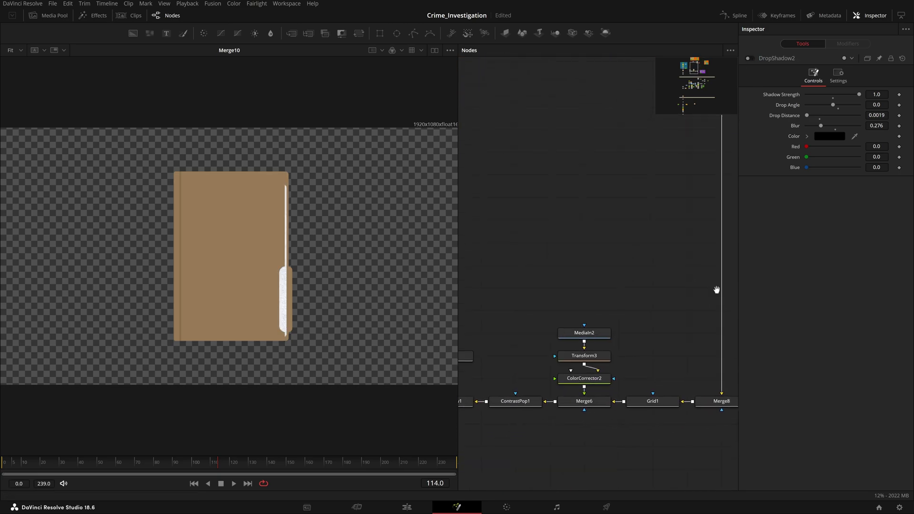
pyautogui.scroll(-2, 716, 289)
pyautogui.hscroll(5, 716, 290)
pyautogui.click(553, 364)
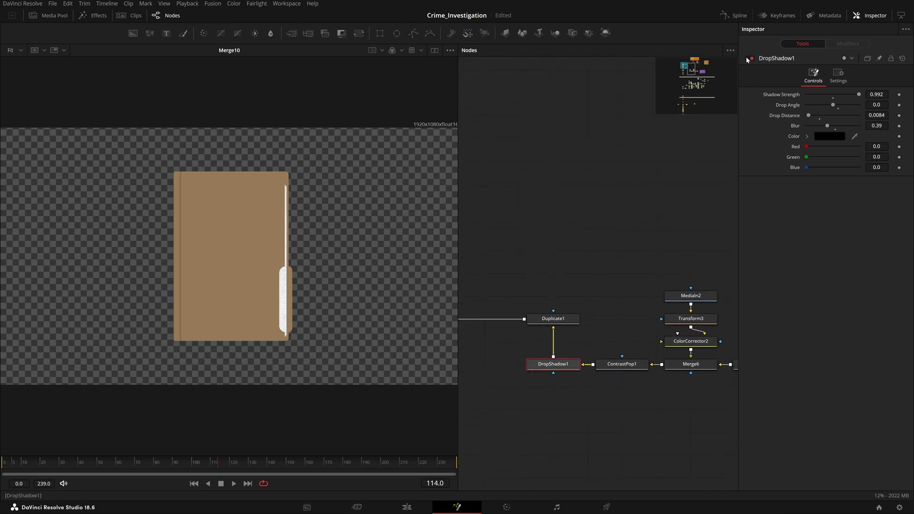
pyautogui.press('1')
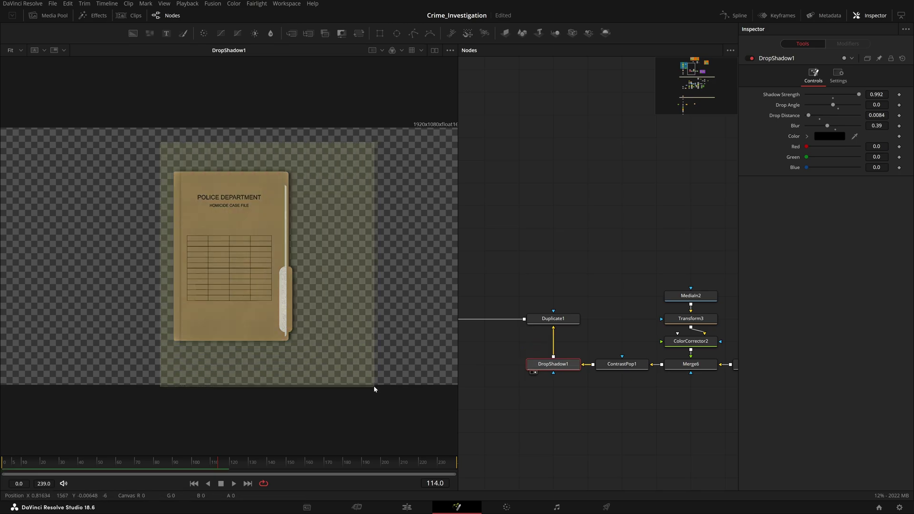
pyautogui.moveTo(374, 387); pyautogui.dragTo(374, 386)
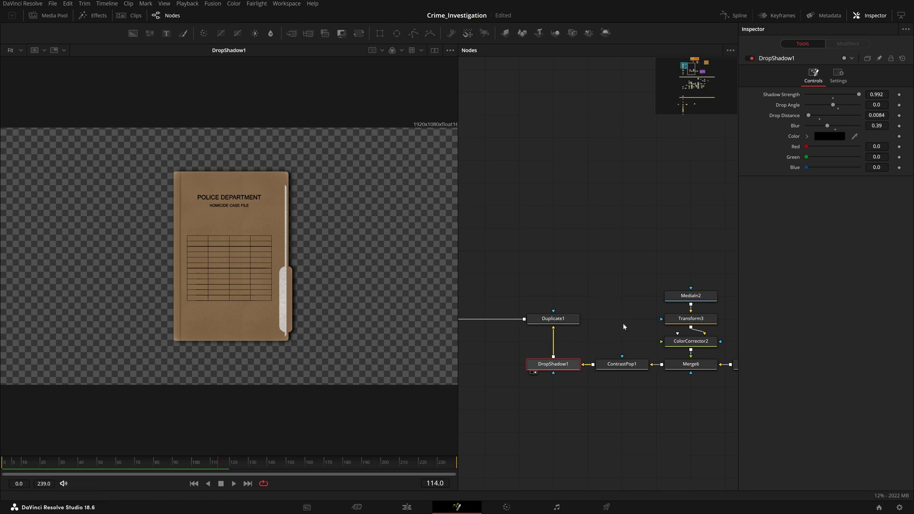
# Switch DropShadow2 back on and examine the folder's edge and paper shadows up close in the viewer
pyautogui.moveTo(733, 245); pyautogui.dragTo(552, 338)
pyautogui.scroll(4, 551, 337)
pyautogui.hscroll(2, 551, 338)
pyautogui.click(631, 252)
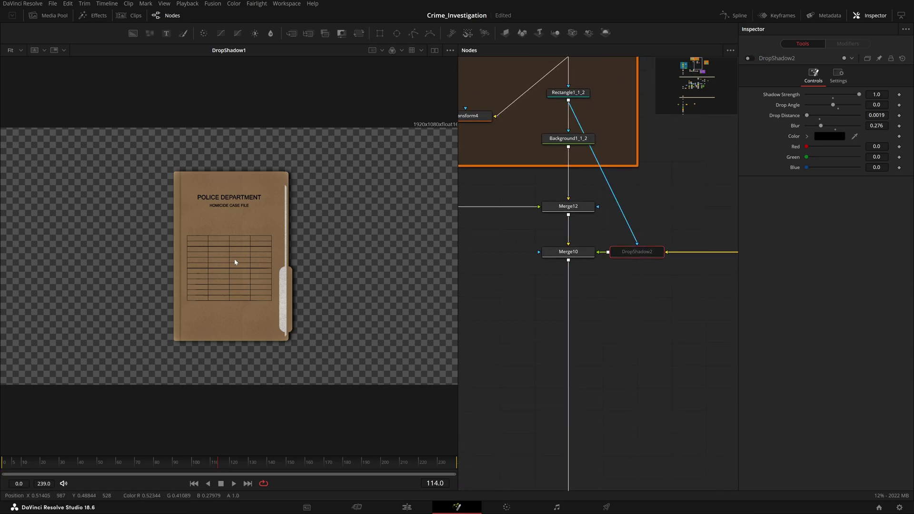
pyautogui.click(749, 58)
pyautogui.scroll(2, 292, 310)
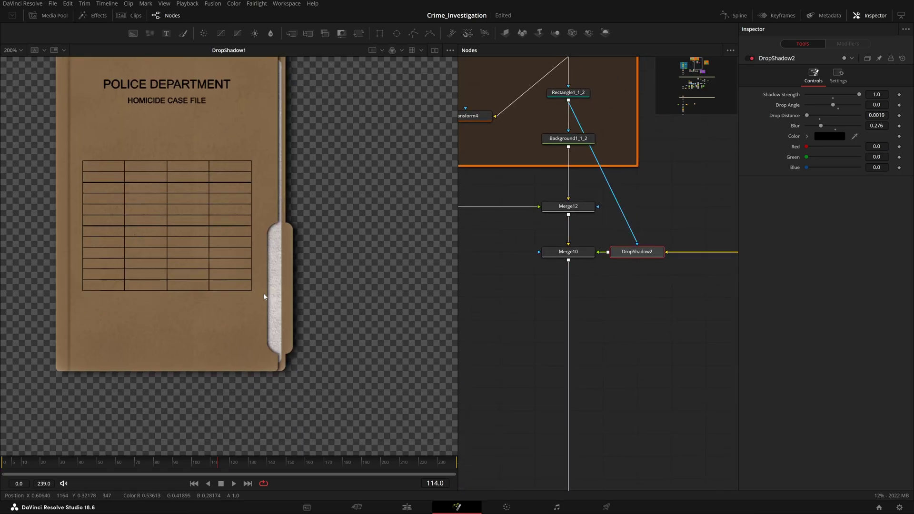
pyautogui.moveTo(263, 296); pyautogui.dragTo(292, 298)
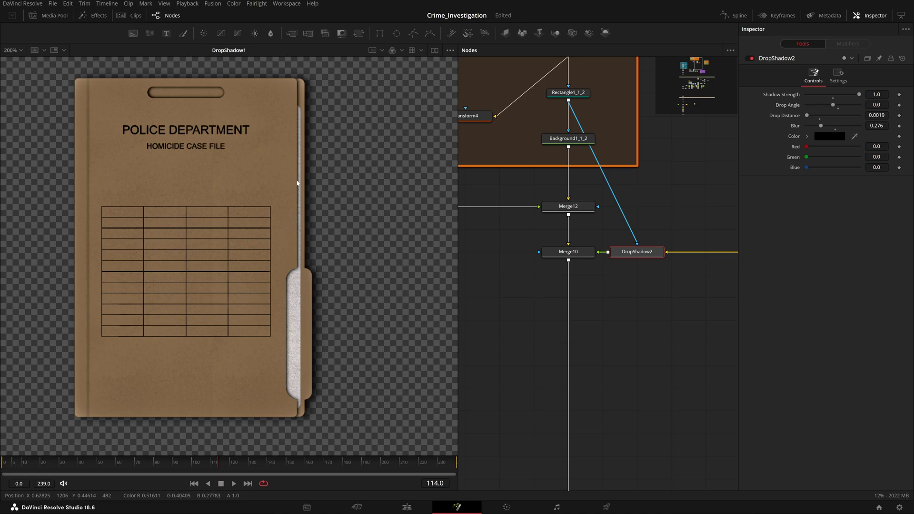
# Show Merge10, Text1 and Merge8 in turn to examine the folder without and with its title text
pyautogui.moveTo(569, 252); pyautogui.dragTo(384, 161)
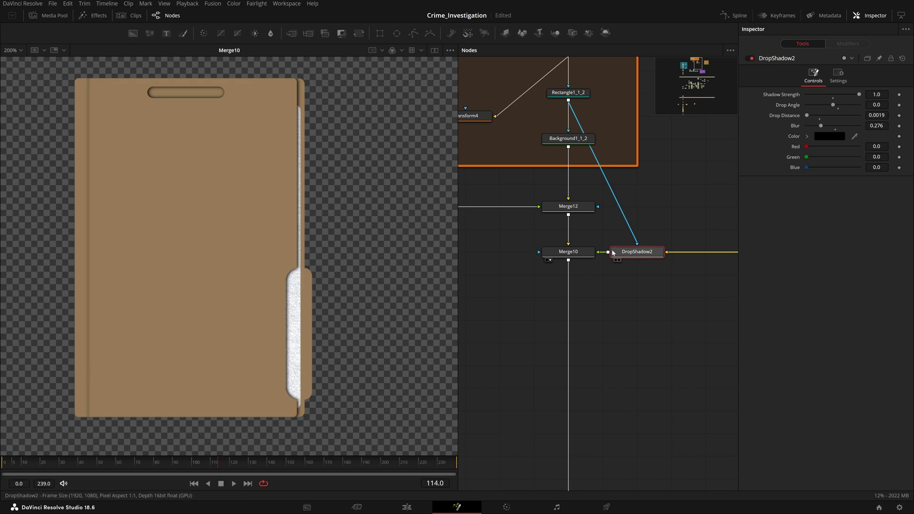
pyautogui.scroll(-5, 590, 296)
pyautogui.scroll(5, 601, 340)
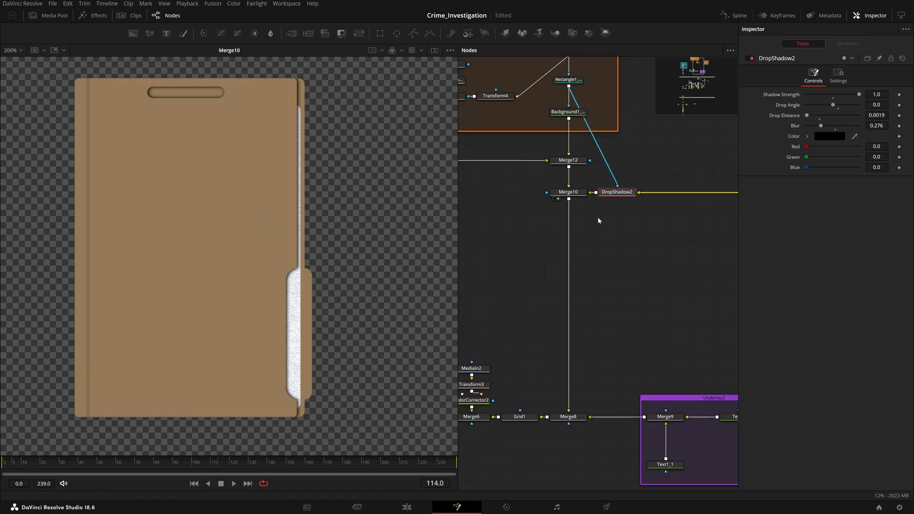
pyautogui.moveTo(539, 266); pyautogui.dragTo(479, 243)
pyautogui.scroll(-2, 633, 281)
pyautogui.scroll(3, 572, 275)
pyautogui.scroll(-1, 672, 287)
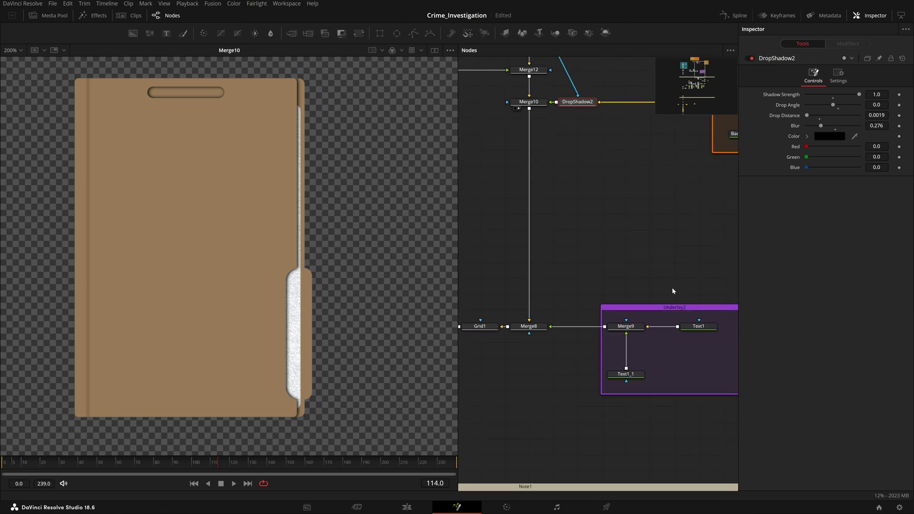
pyautogui.moveTo(704, 332); pyautogui.dragTo(319, 282)
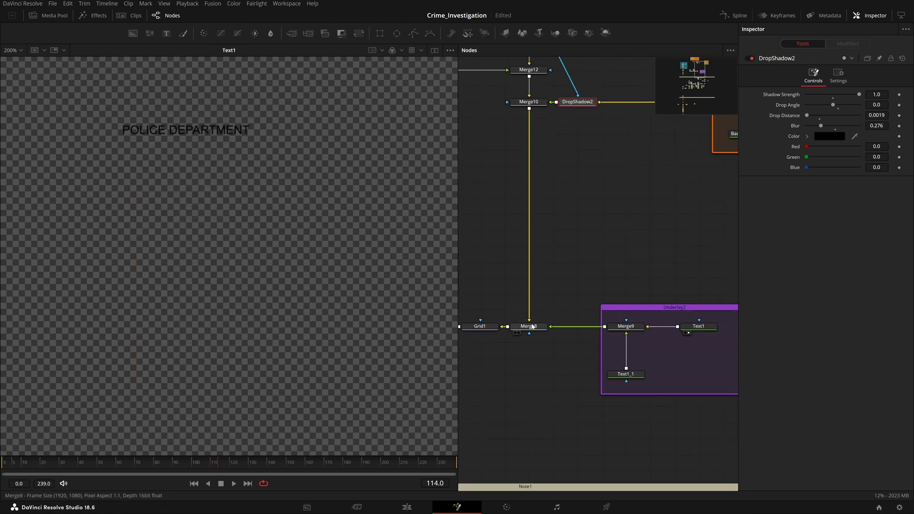
pyautogui.moveTo(528, 326); pyautogui.dragTo(437, 306)
pyautogui.click(544, 327)
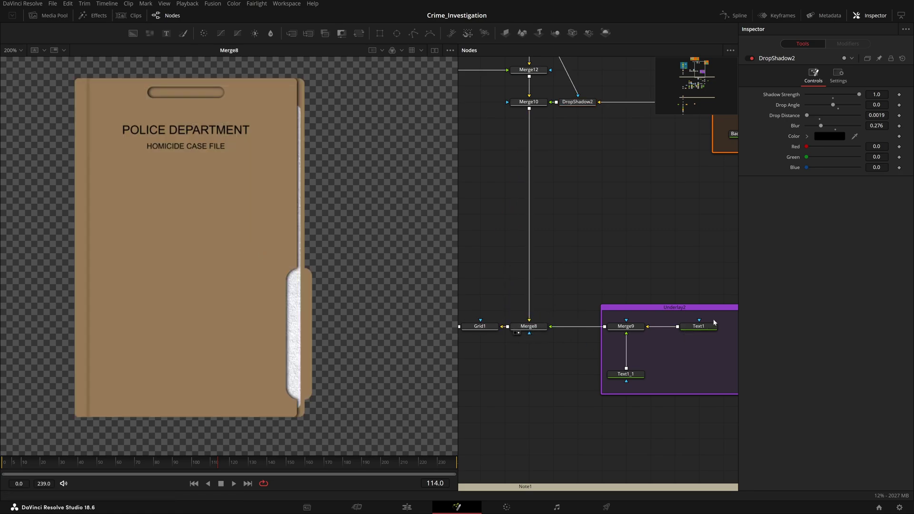
# Switch Merge9, Text1 and Text1_1 off and back on together, and switch off Text1_1 alone
pyautogui.moveTo(714, 318); pyautogui.dragTo(625, 404)
pyautogui.hotkey('ctrl', 'p')
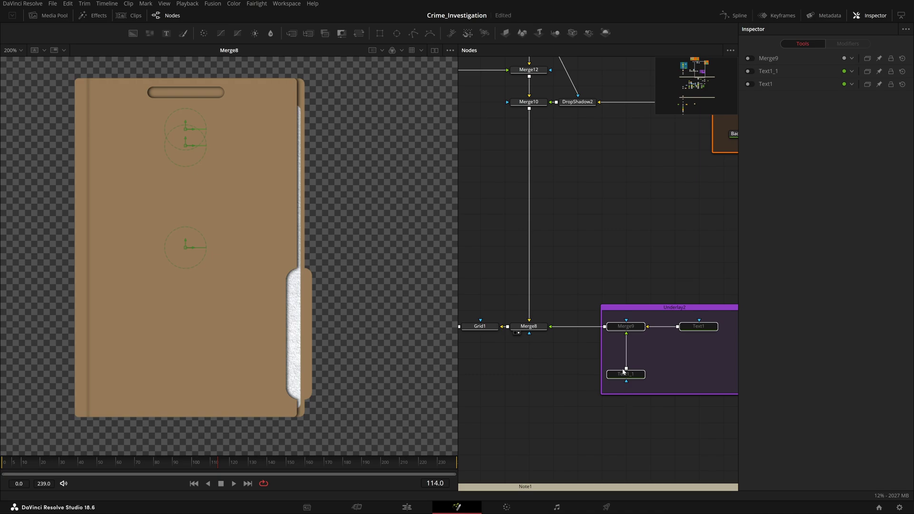
pyautogui.hotkey('ctrl', 'p')
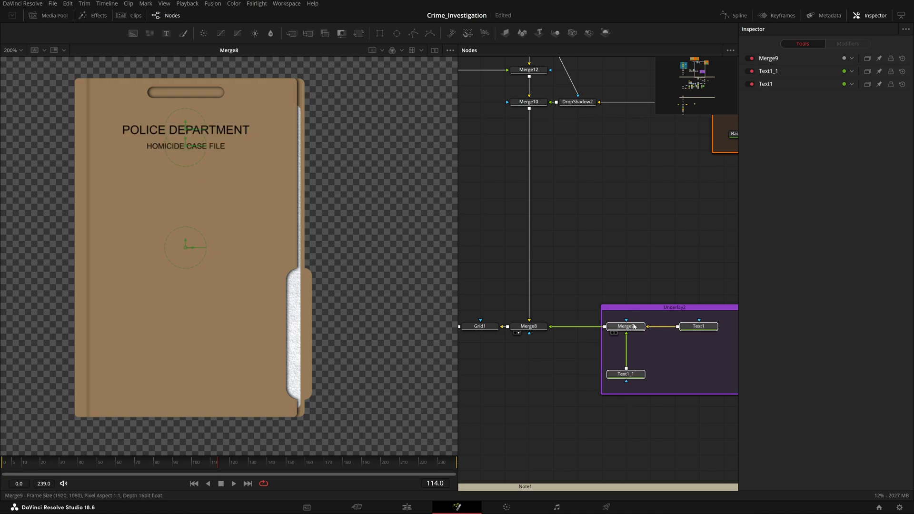
pyautogui.moveTo(685, 365); pyautogui.dragTo(613, 401)
pyautogui.hotkey('ctrl', 'p')
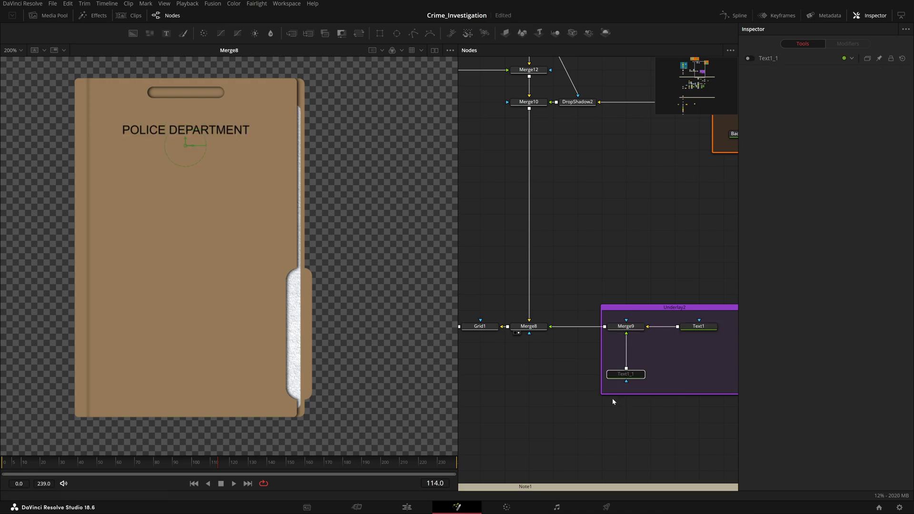
# Select Text1 and examine its font choice and layout settings for the POLICE DEPARTMENT title
pyautogui.click(709, 330)
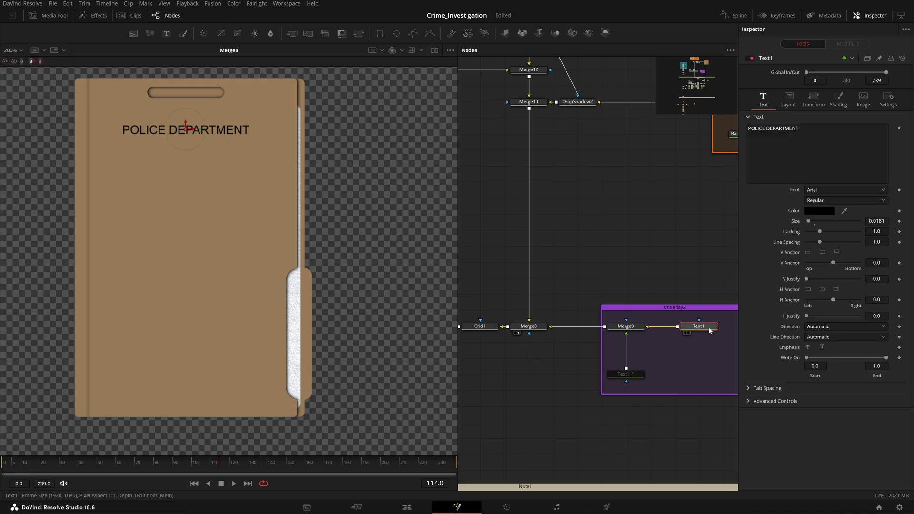
pyautogui.click(842, 190)
pyautogui.click(842, 190)
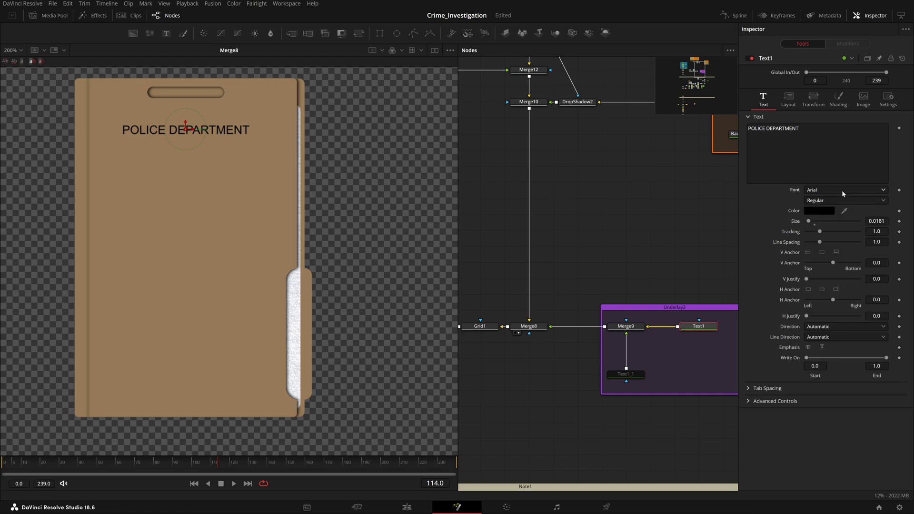
pyautogui.click(842, 190)
pyautogui.click(842, 190)
pyautogui.click(789, 100)
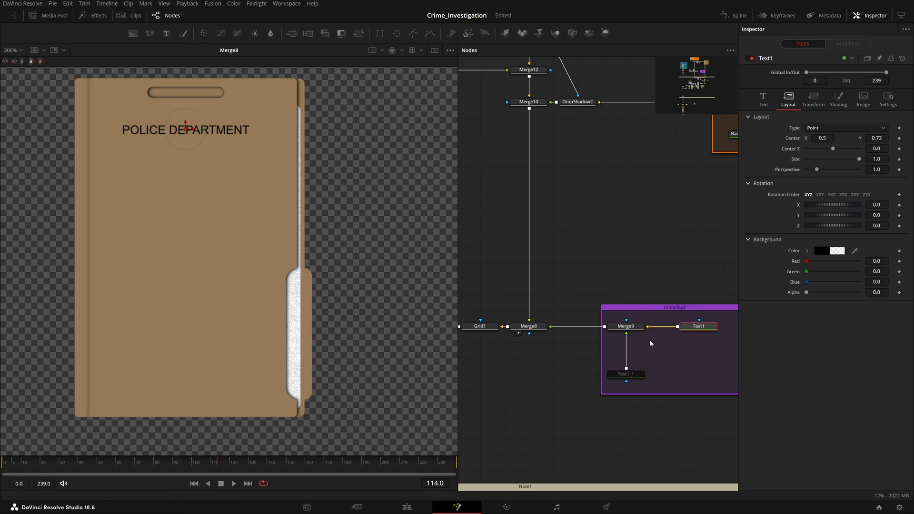
# Switch Text1_1 back on, examine its HOMICIDE CASE FILE text settings, and deselect it
pyautogui.click(638, 374)
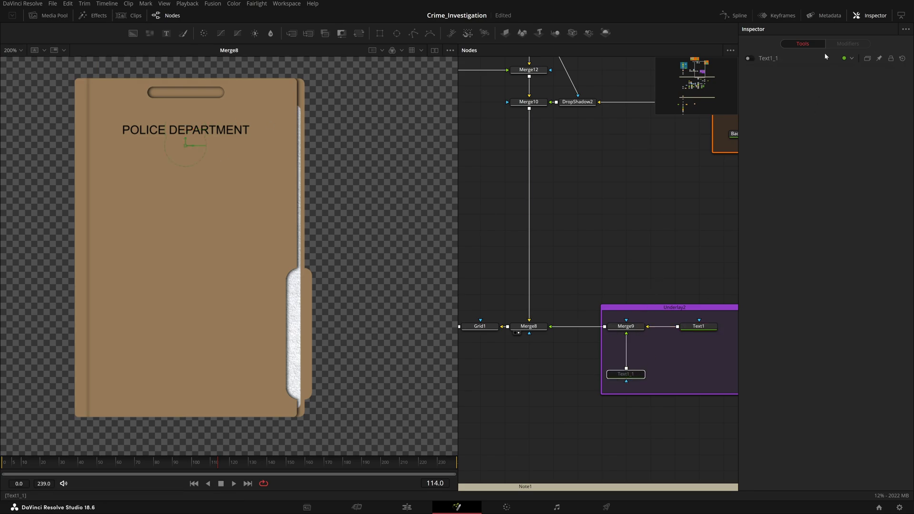
pyautogui.click(749, 58)
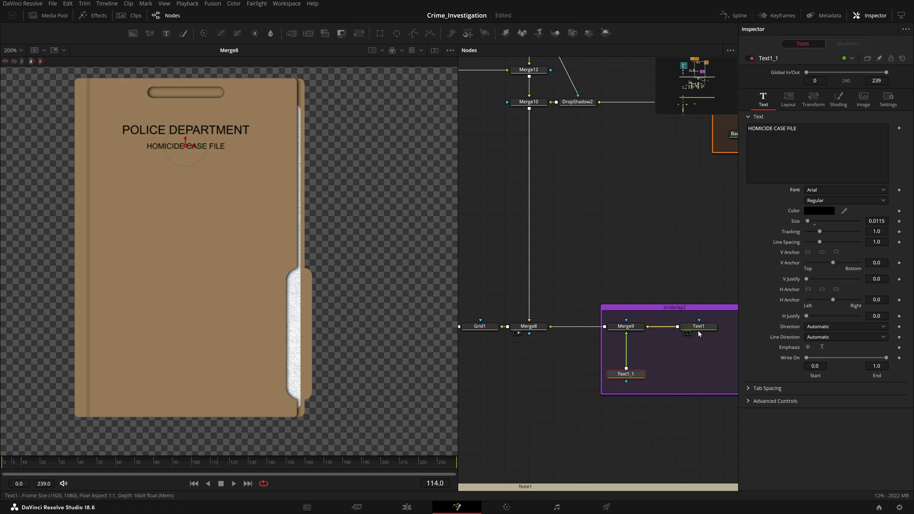
pyautogui.click(645, 275)
# Show Merge9 to examine the two combined titles, and show Merge8 to see them over the folder
pyautogui.moveTo(540, 365); pyautogui.dragTo(616, 365)
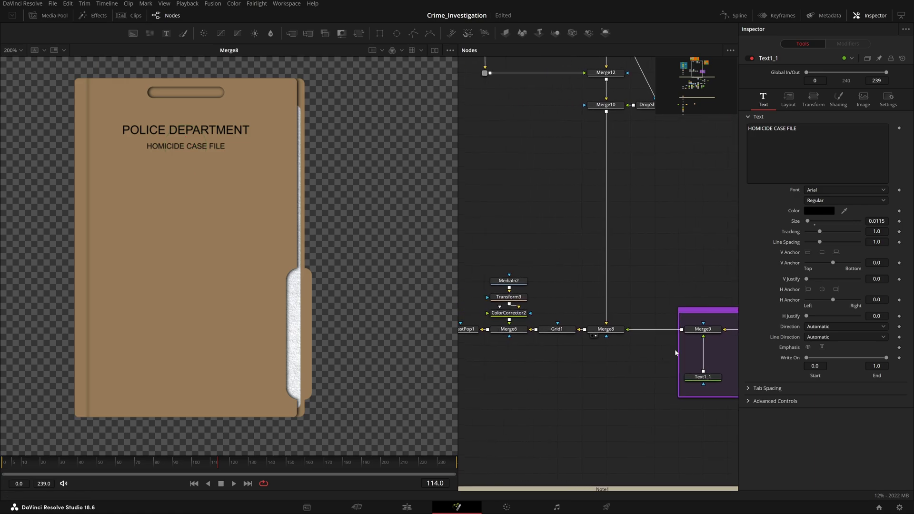
pyautogui.moveTo(694, 338); pyautogui.dragTo(183, 260)
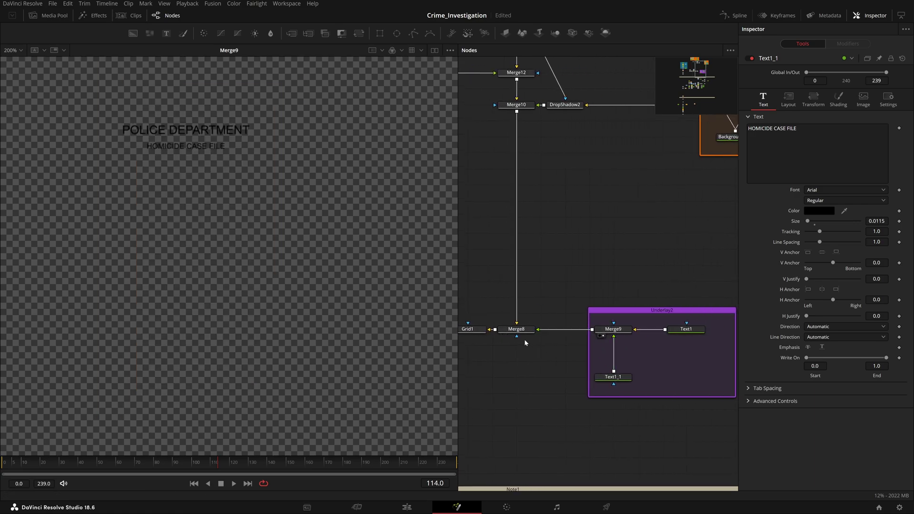
pyautogui.moveTo(519, 330); pyautogui.dragTo(167, 253)
pyautogui.moveTo(555, 286); pyautogui.dragTo(644, 286)
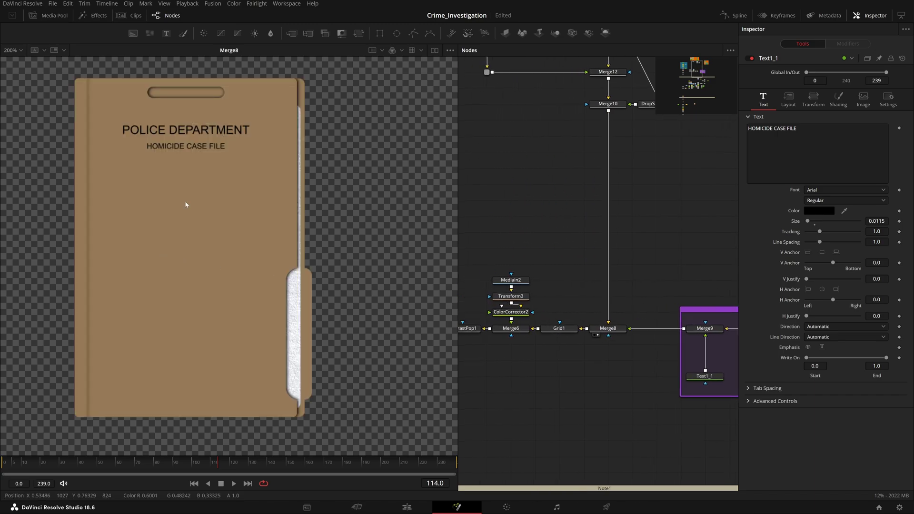
# Select Grid1 and show it in the viewer to examine the table lines on the folder cover
pyautogui.moveTo(565, 367); pyautogui.dragTo(648, 376)
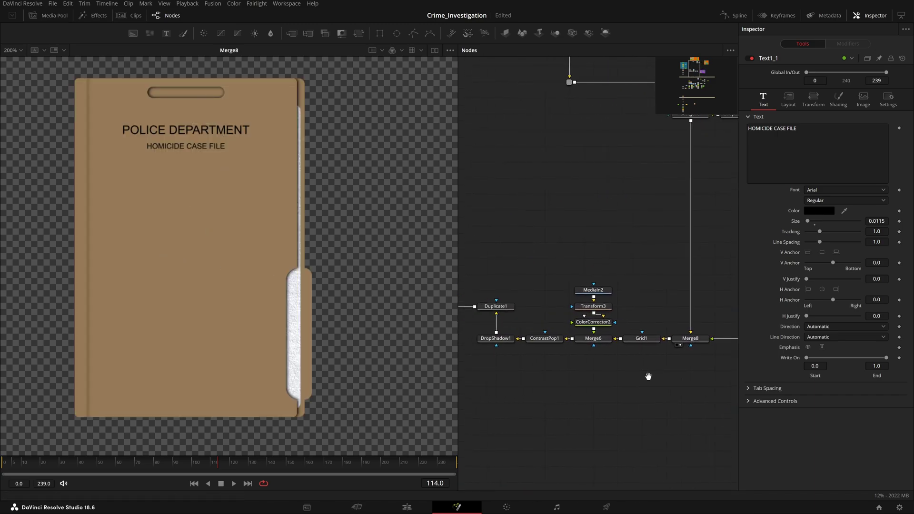
pyautogui.click(643, 340)
pyautogui.moveTo(645, 339); pyautogui.dragTo(239, 272)
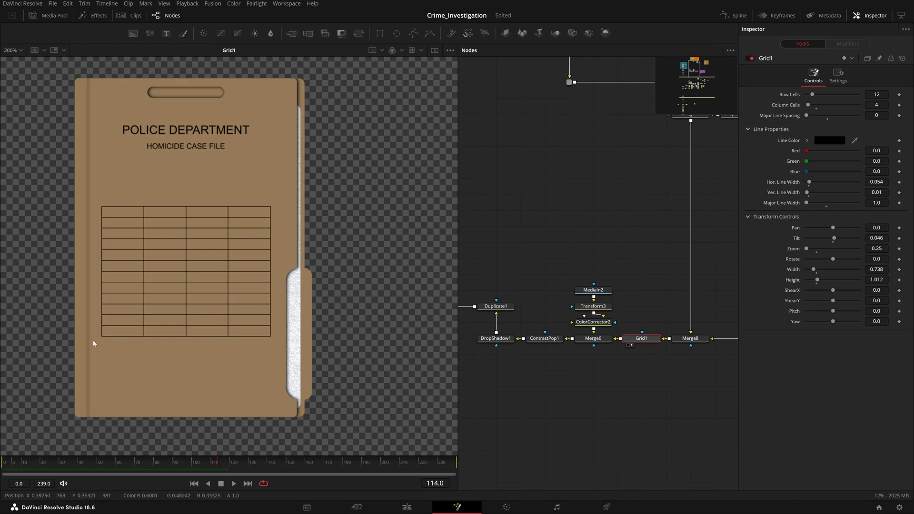
# Switch to the browser's "case file" image results and preview reference images, including the Police Department custom case file folder
pyautogui.hotkey('alt', 'Tab')
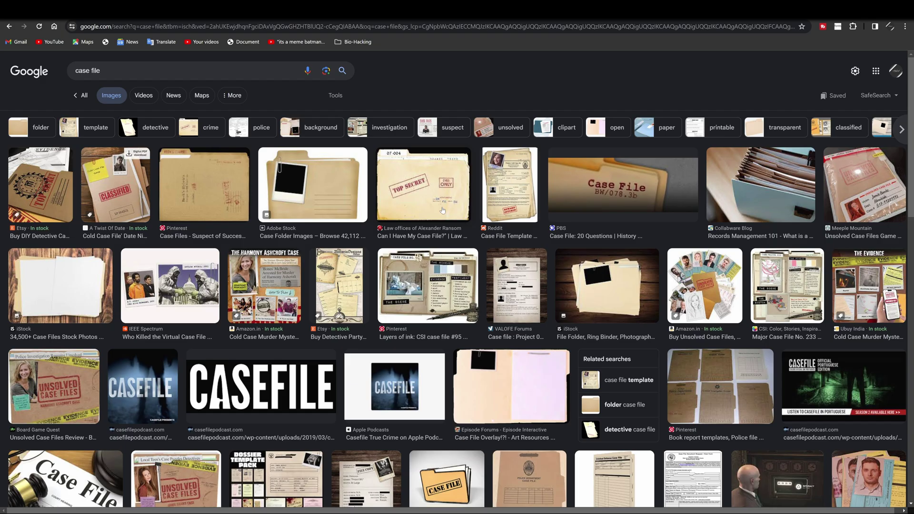
pyautogui.scroll(-1, 443, 210)
pyautogui.scroll(1, 442, 210)
pyautogui.click(125, 208)
pyautogui.scroll(-10, 765, 316)
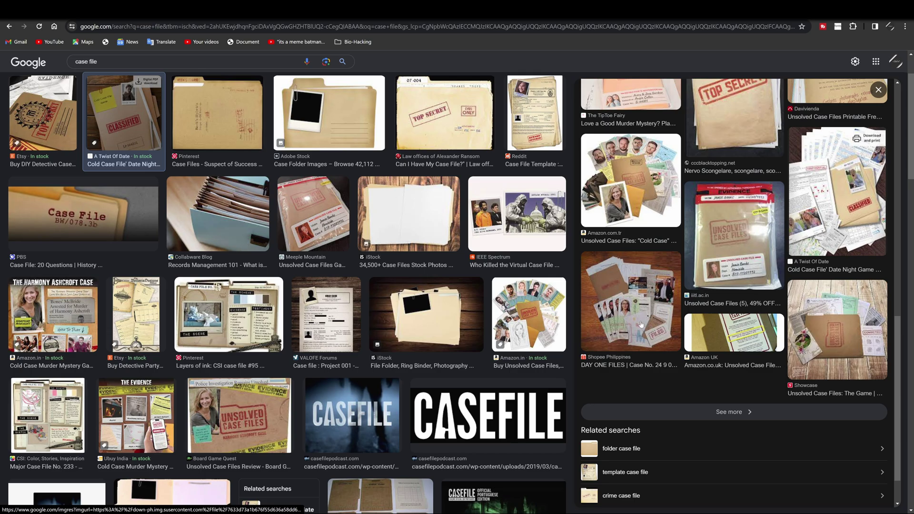
pyautogui.click(641, 324)
pyautogui.scroll(-8, 534, 195)
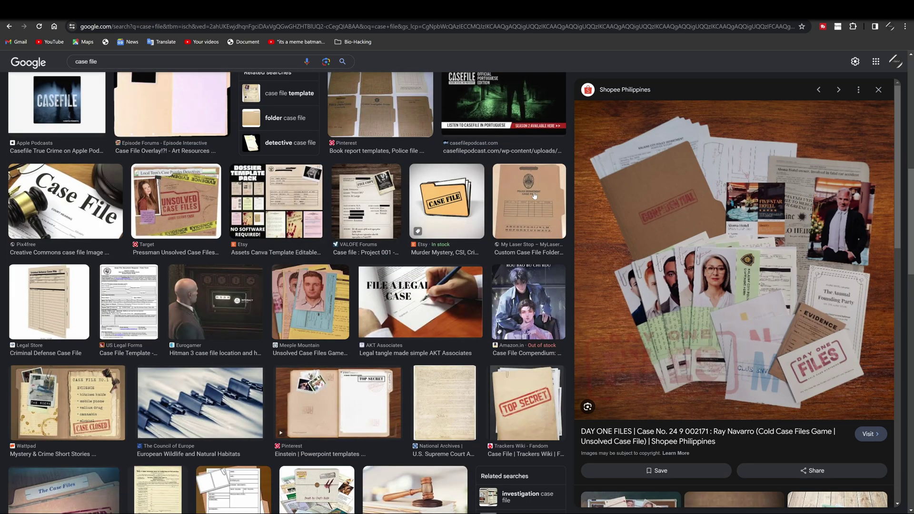
pyautogui.click(534, 196)
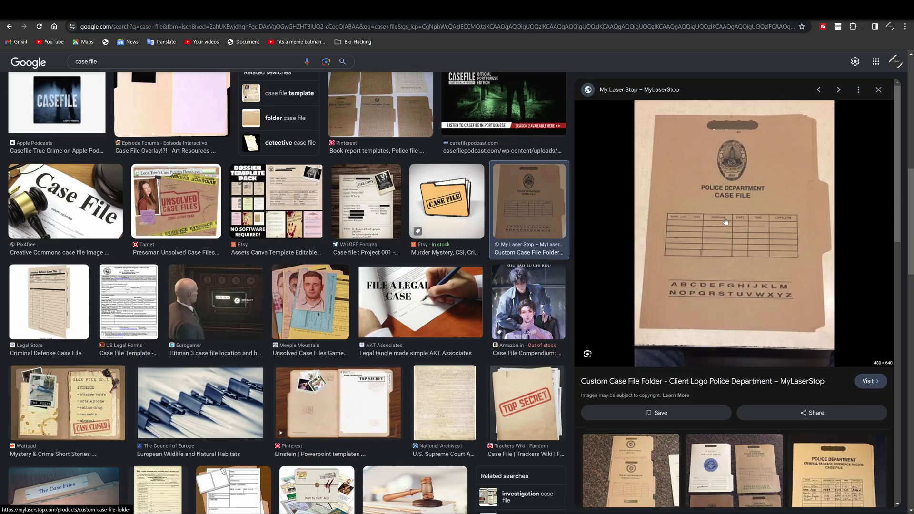
# Browse the related images beneath the Police Department folder preview for similar case file cover designs
pyautogui.scroll(-4, 726, 221)
pyautogui.scroll(4, 752, 229)
pyautogui.scroll(-4, 754, 219)
pyautogui.scroll(2, 760, 310)
pyautogui.scroll(-2, 765, 381)
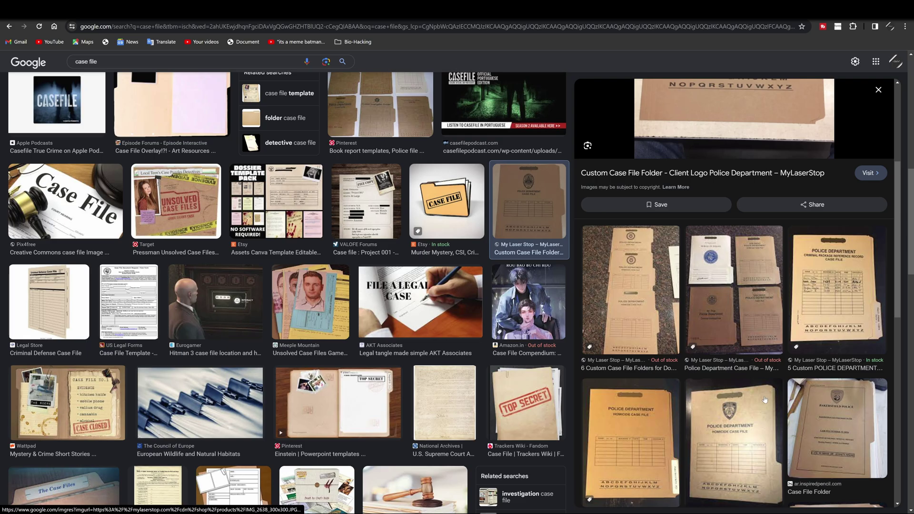
pyautogui.scroll(-4, 765, 400)
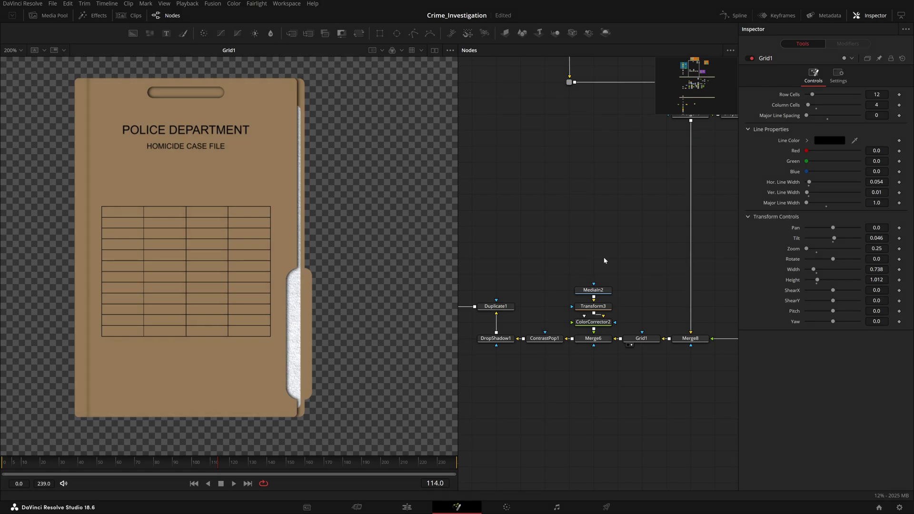
# Show Merge6 and Grid1 alternately in the viewer to compare the folder cover with and without the paper texture
pyautogui.moveTo(610, 410); pyautogui.dragTo(626, 410)
pyautogui.click(663, 339)
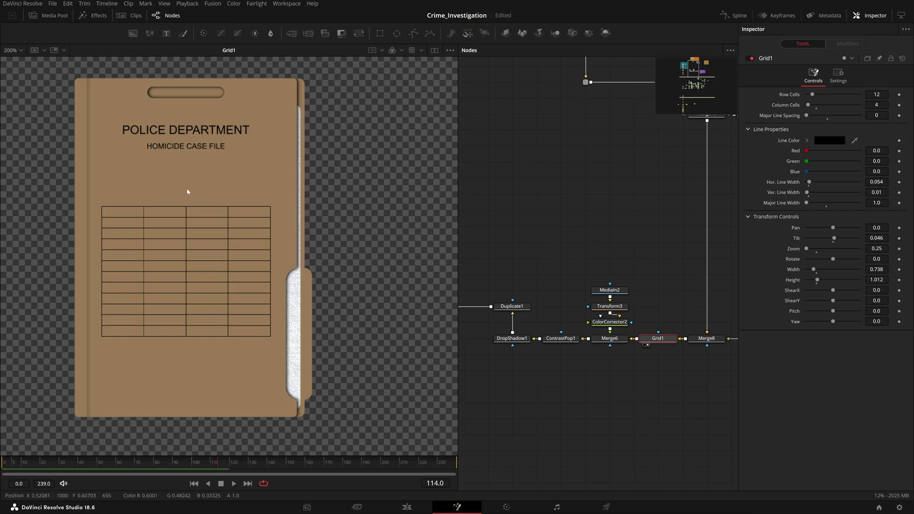
pyautogui.click(574, 364)
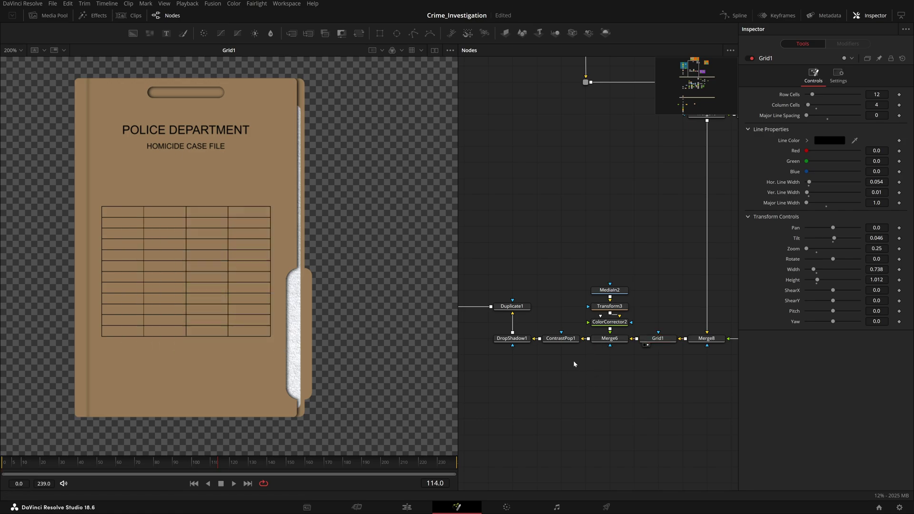
pyautogui.click(597, 345)
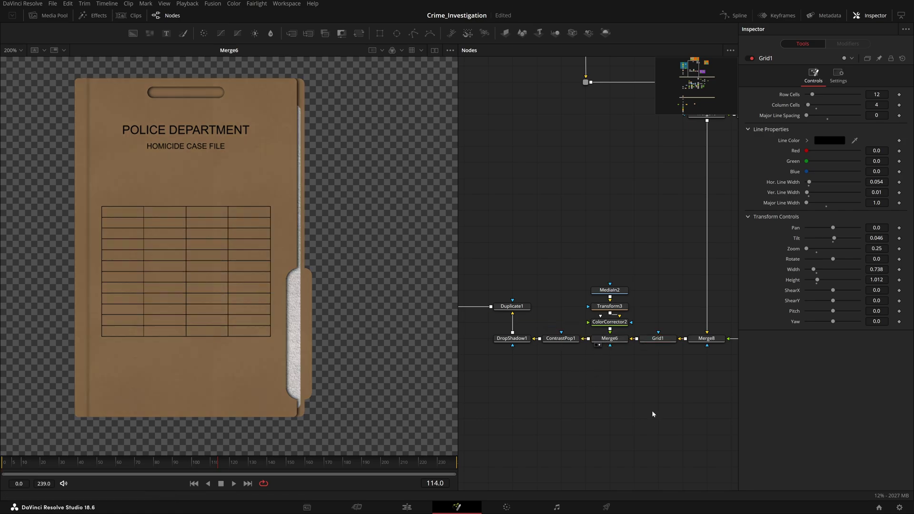
pyautogui.click(657, 339)
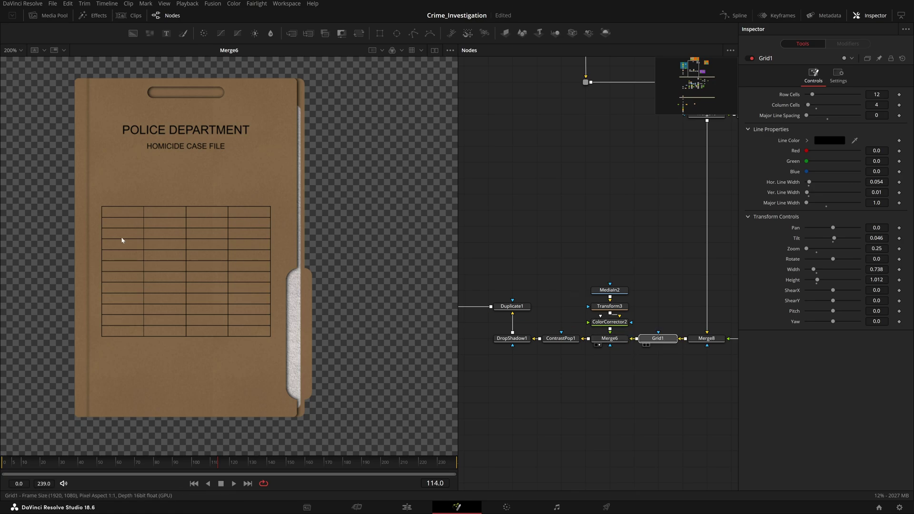
pyautogui.moveTo(164, 96); pyautogui.dragTo(191, 104)
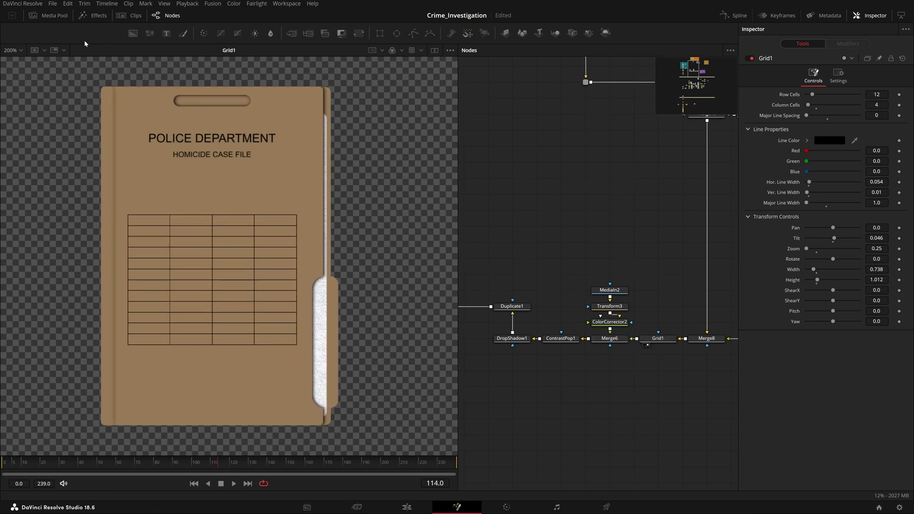
pyautogui.click(19, 60)
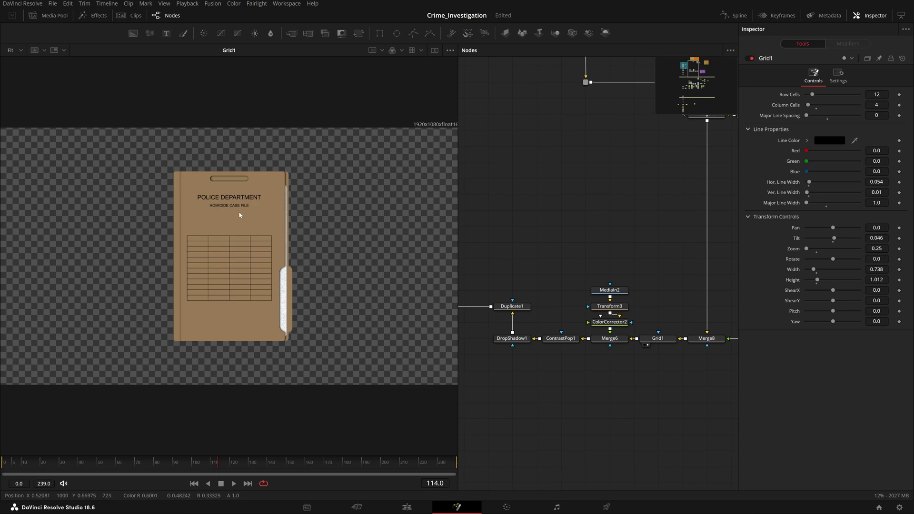
pyautogui.scroll(1, 240, 213)
pyautogui.moveTo(269, 224); pyautogui.dragTo(267, 173)
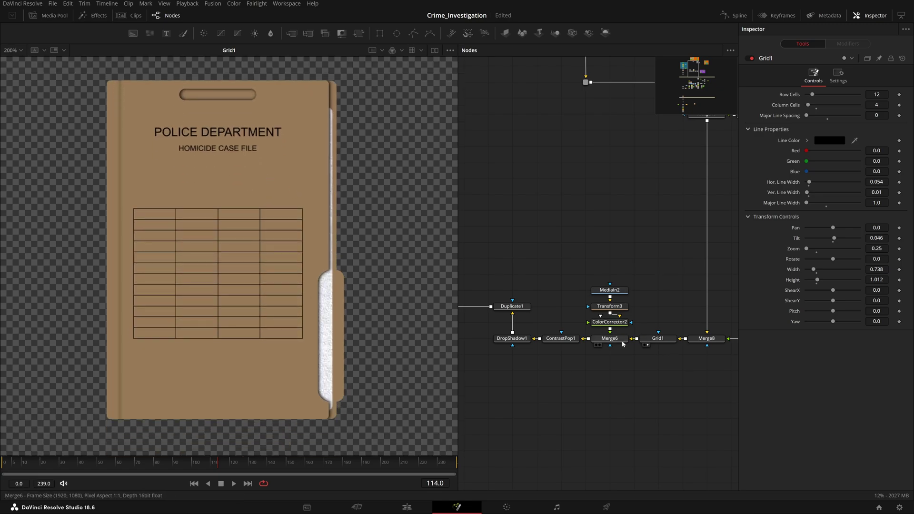
pyautogui.moveTo(621, 342); pyautogui.dragTo(377, 355)
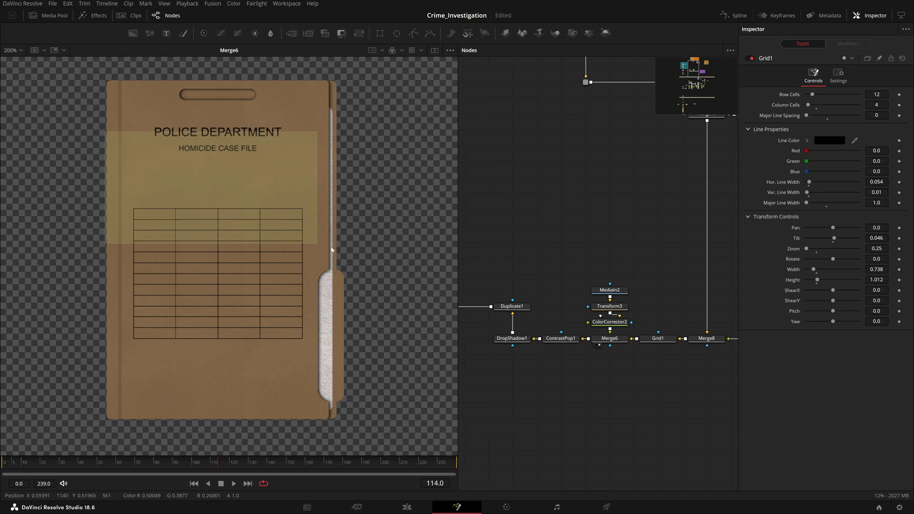
# Show MediaIn2, Transform3 and ColorCorrector2 in turn to examine how the paper texture is tiled and desaturated
pyautogui.click(599, 297)
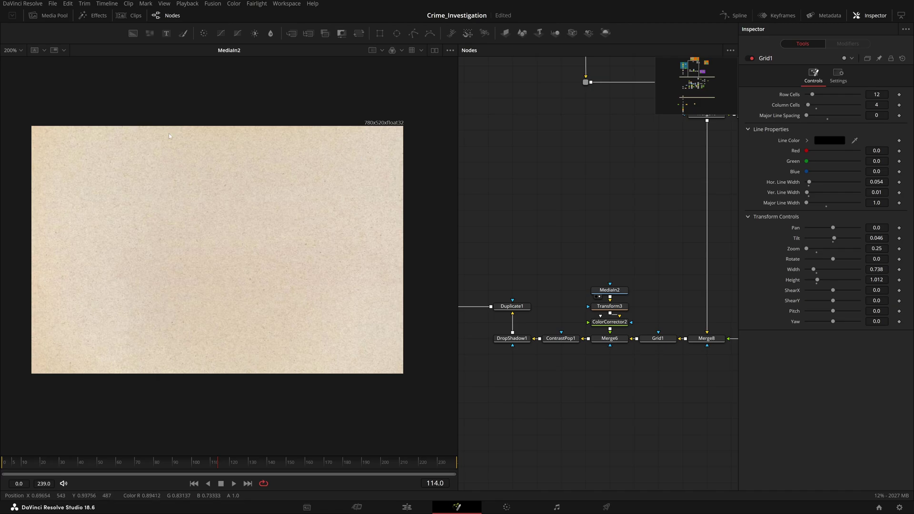
pyautogui.moveTo(117, 125); pyautogui.dragTo(288, 330)
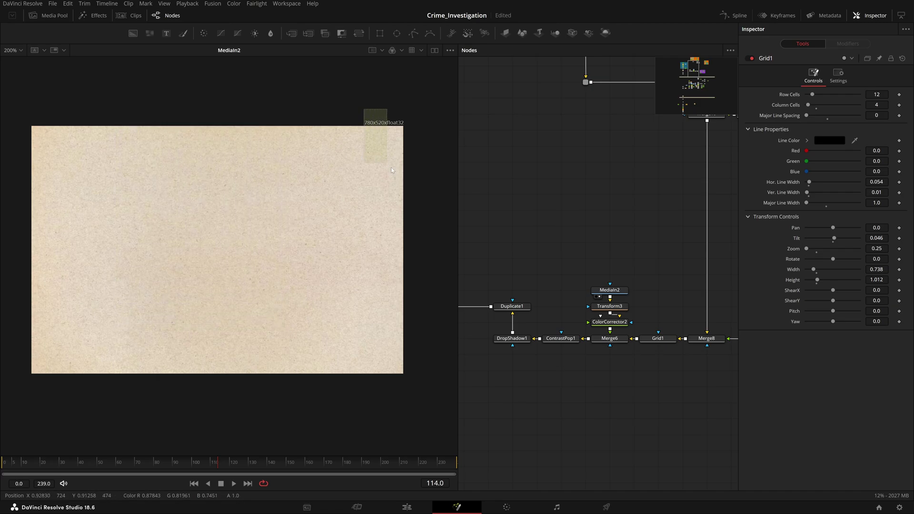
pyautogui.click(598, 313)
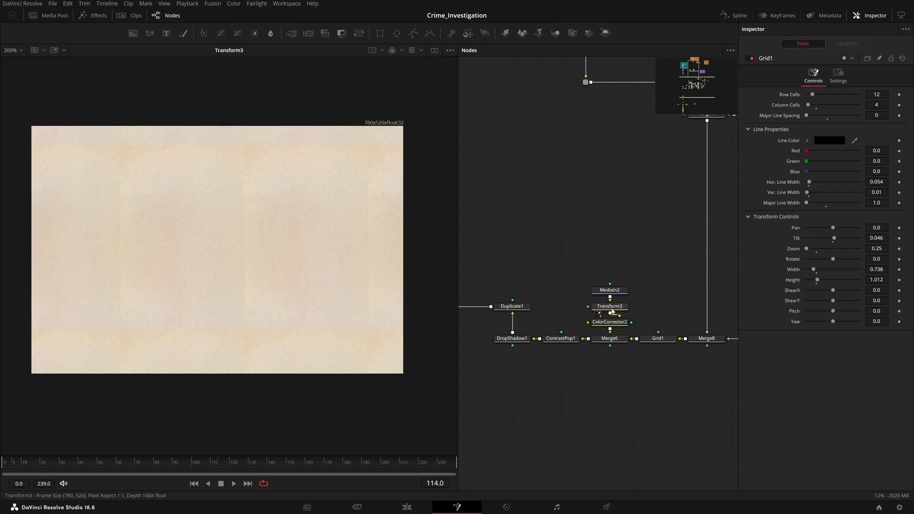
pyautogui.click(611, 308)
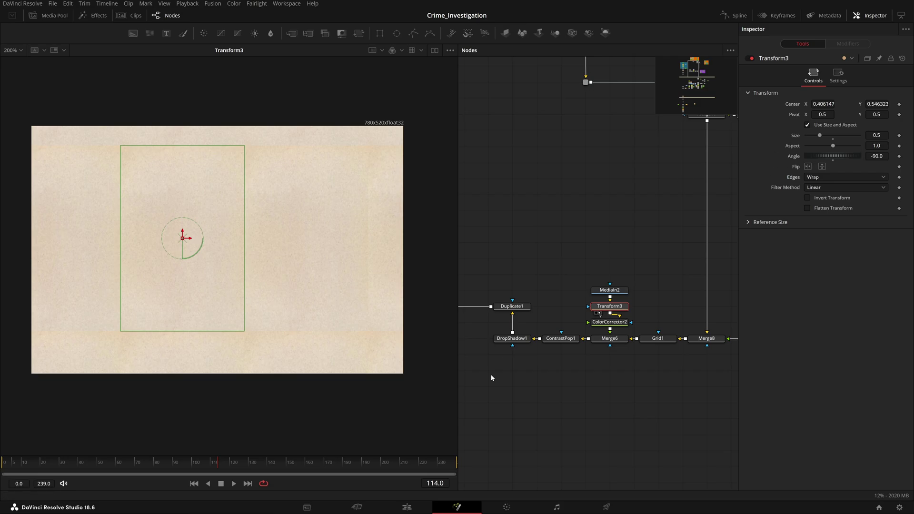
pyautogui.click(610, 322)
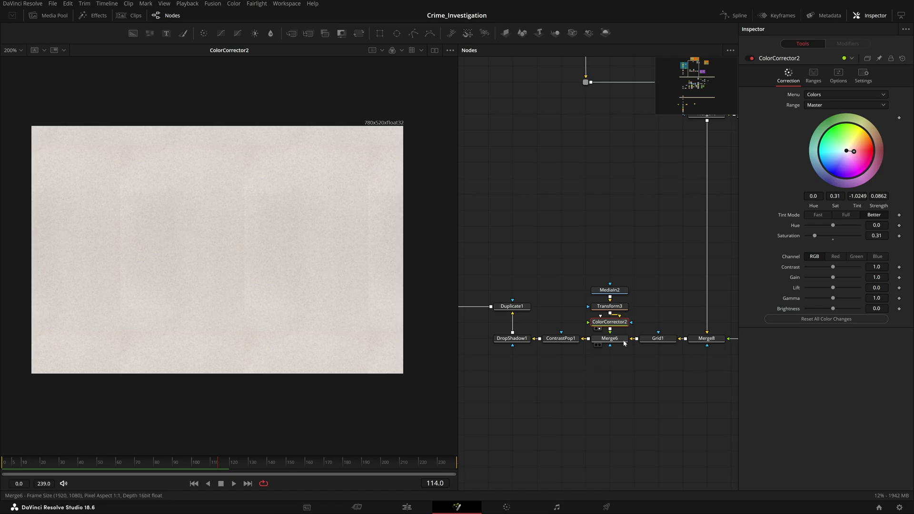
# Show Merge6 and select Transform3 to examine the paper texture's placement over the whole folder
pyautogui.moveTo(623, 341); pyautogui.dragTo(164, 256)
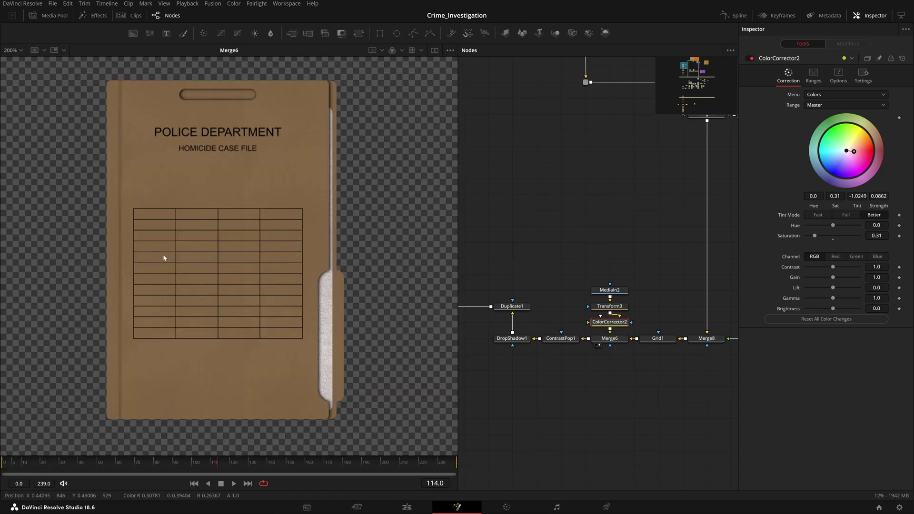
pyautogui.click(614, 308)
pyautogui.scroll(-5, 278, 251)
pyautogui.hotkey('ctrl', 'f')
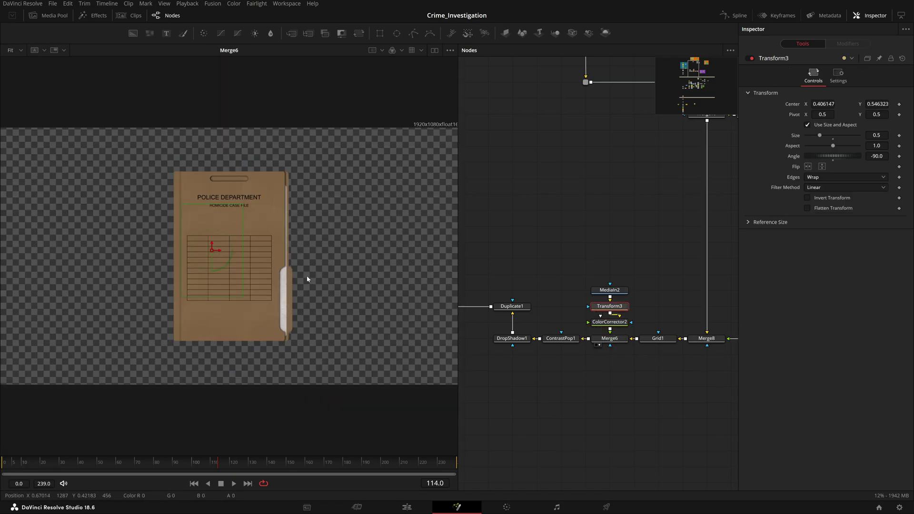
# Select ContrastPop1 and compare its result with Merge6 to examine the added detail on the folder
pyautogui.click(560, 377)
pyautogui.click(566, 341)
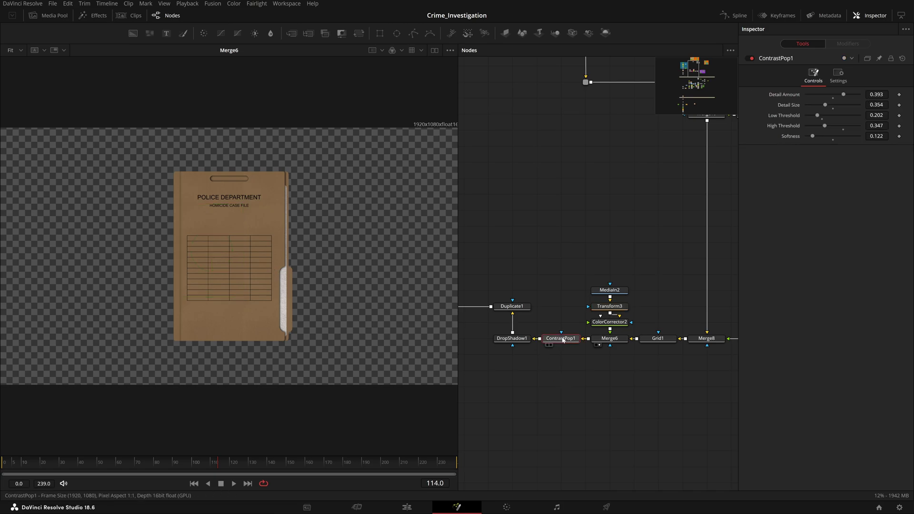
pyautogui.scroll(3, 241, 274)
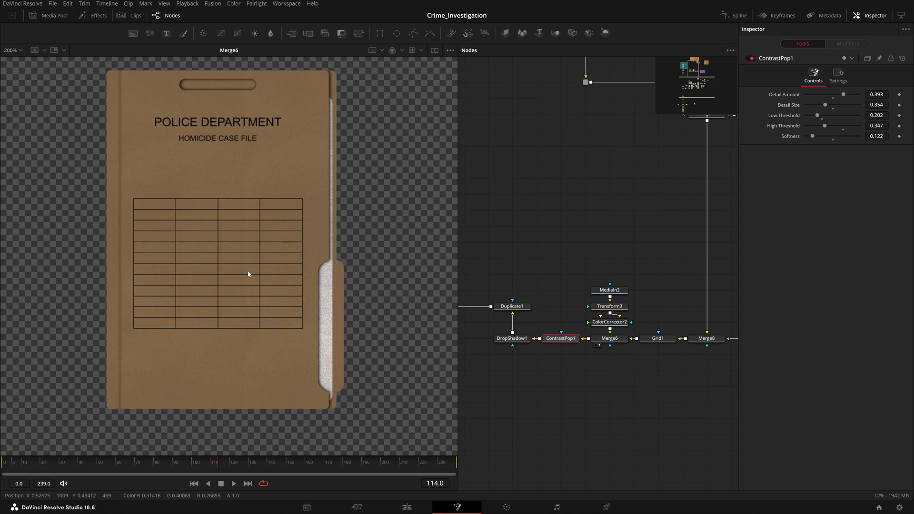
pyautogui.click(15, 50)
pyautogui.click(17, 63)
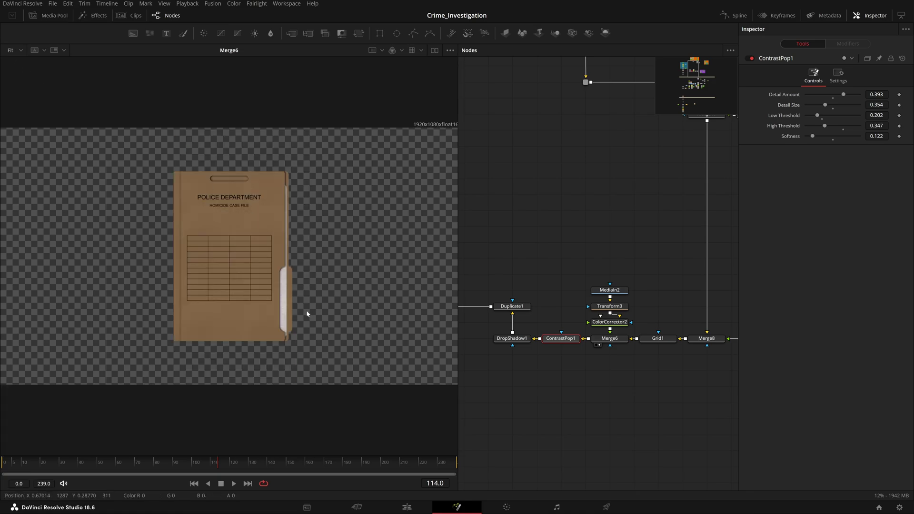
pyautogui.press('2')
pyautogui.click(562, 377)
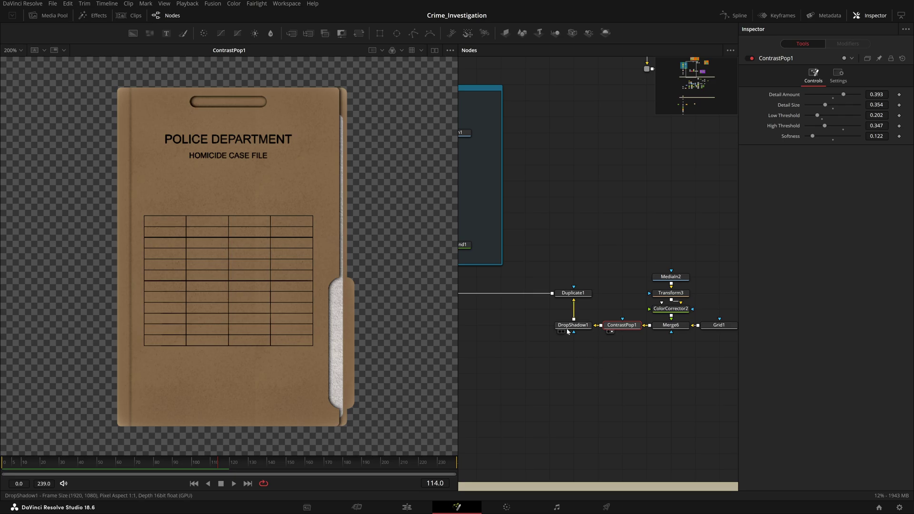
# Show DropShadow1 and select it to examine the folder's shadow and its strength, distance and blur settings
pyautogui.moveTo(568, 327); pyautogui.dragTo(134, 267)
pyautogui.click(583, 327)
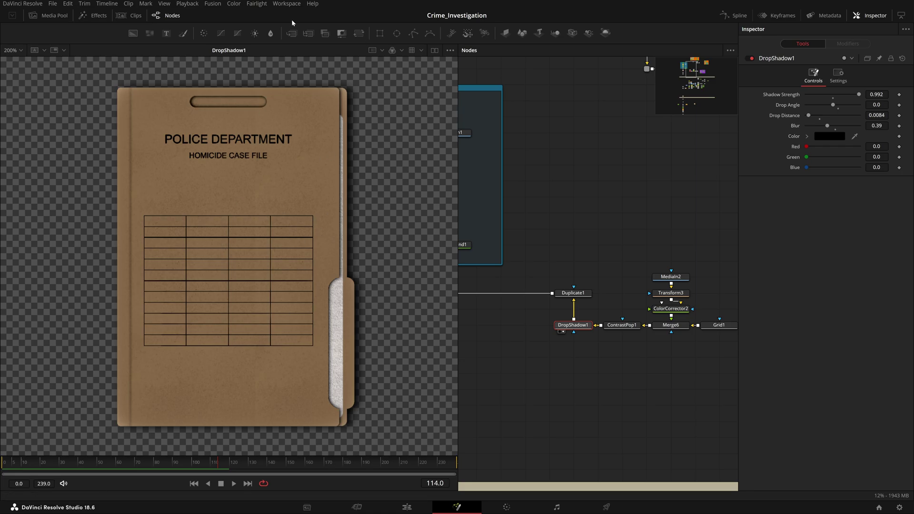
pyautogui.click(609, 285)
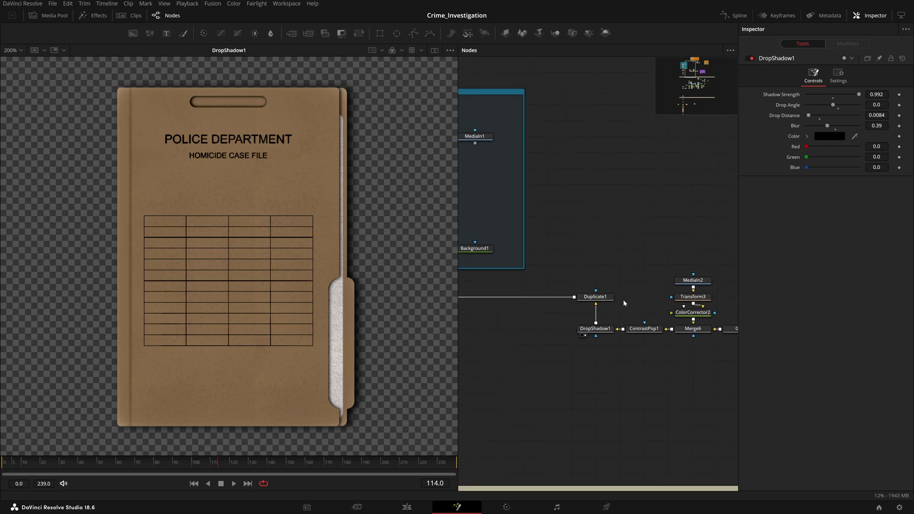
# Show Duplicate1 in the fitted viewer and examine its copies and jitter settings for the scattered folders
pyautogui.moveTo(602, 296); pyautogui.dragTo(623, 300)
pyautogui.click(21, 50)
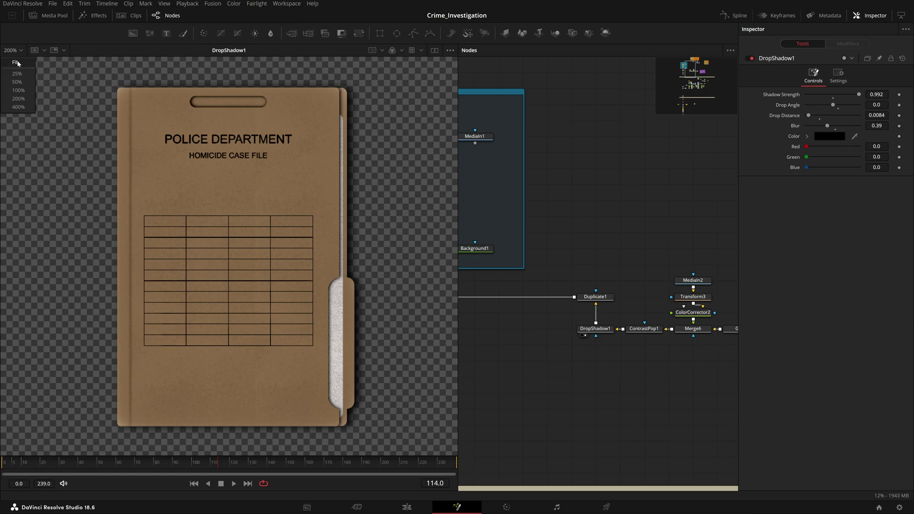
pyautogui.click(12, 61)
pyautogui.click(607, 299)
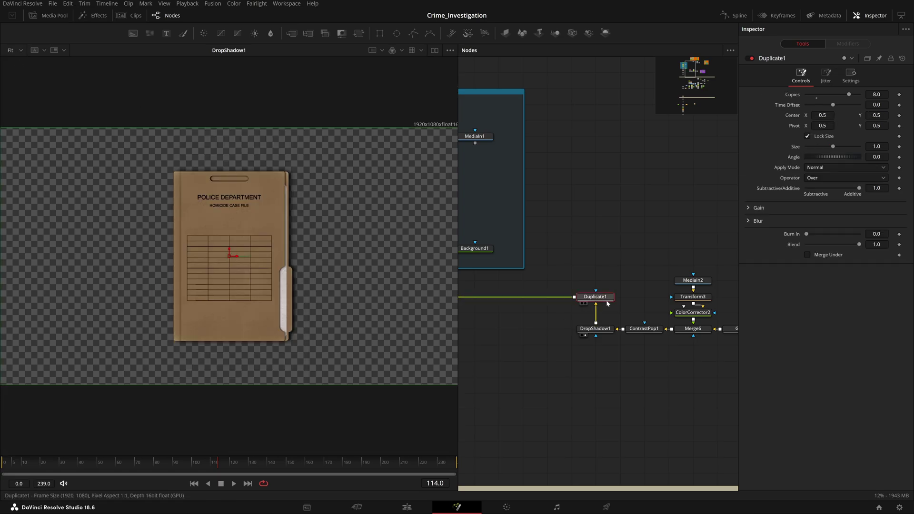
pyautogui.press('1')
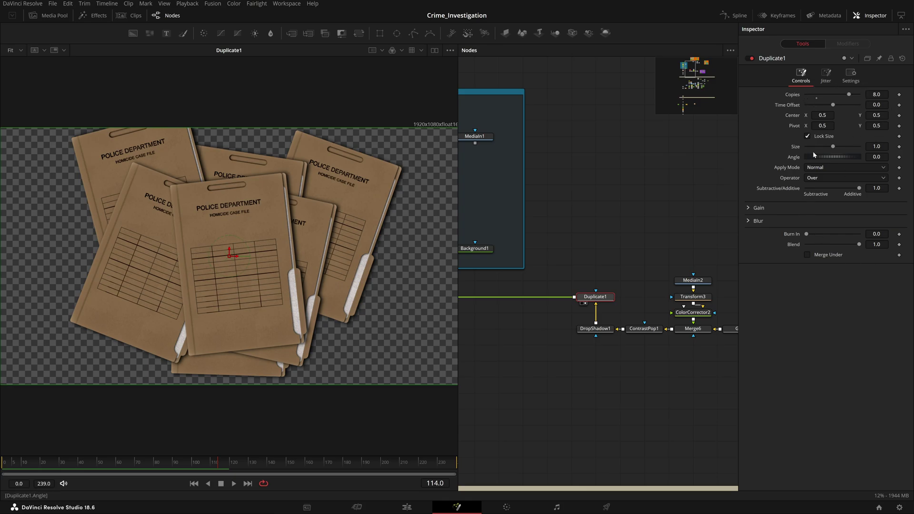
pyautogui.click(826, 76)
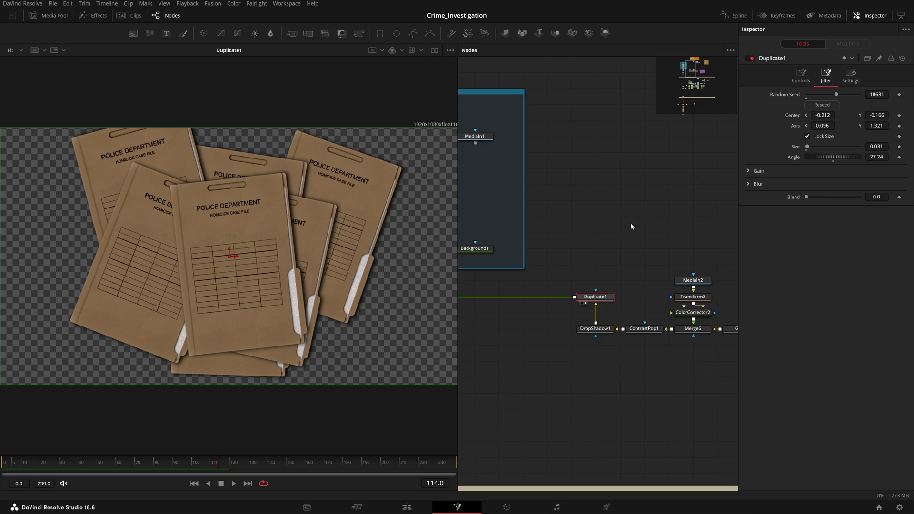
# Show Merge1 and Merge3 to examine the wooden background and the duplicated folders placed over it
pyautogui.moveTo(631, 224); pyautogui.dragTo(703, 286)
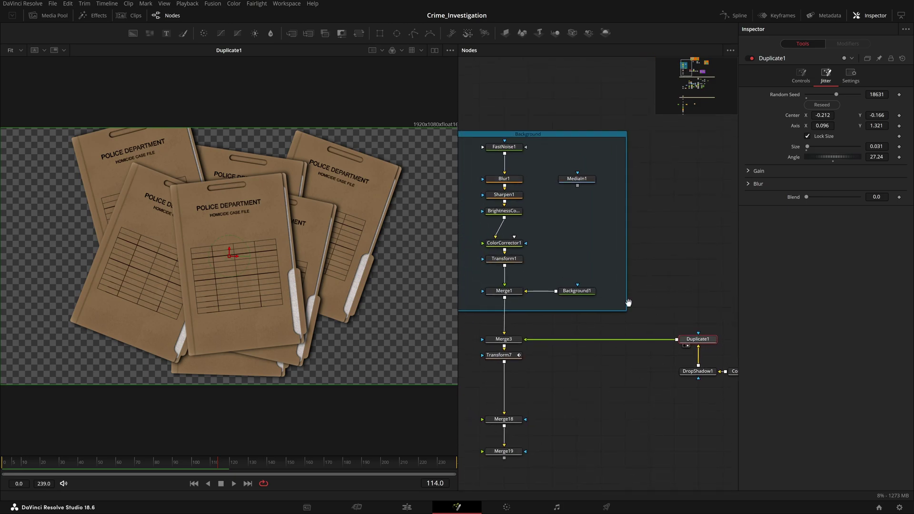
pyautogui.hscroll(-3, 630, 305)
pyautogui.scroll(-1, 630, 305)
pyautogui.press('1')
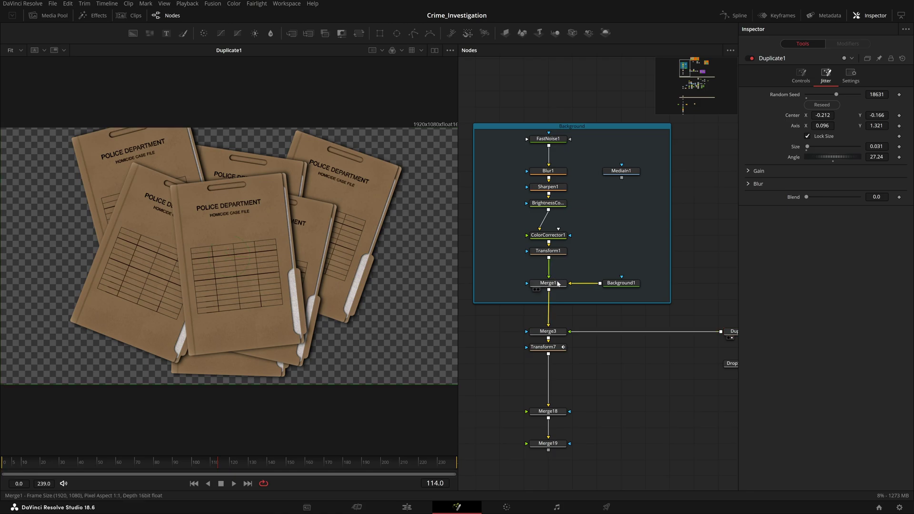
pyautogui.press('1')
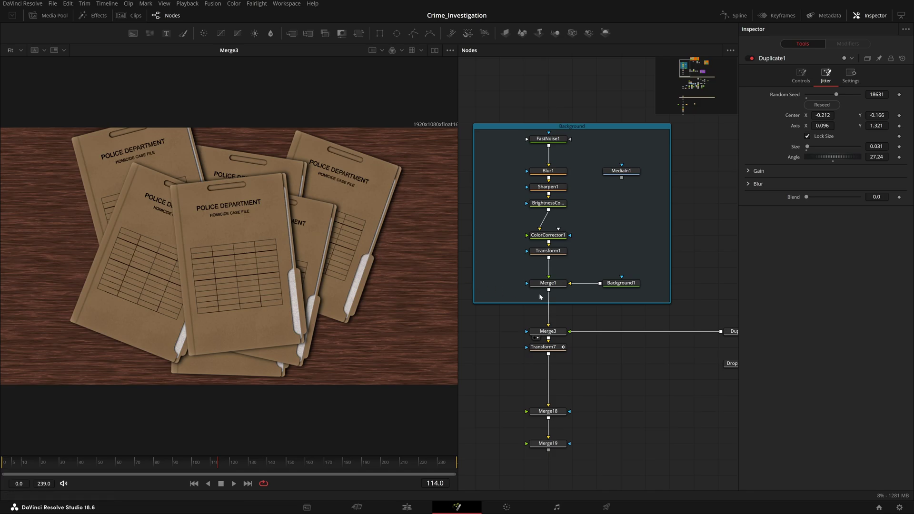
# Show and select Transform7, and scrub between its keyframes to examine the scene's upward movement
pyautogui.scroll(-5, 541, 297)
pyautogui.press('1')
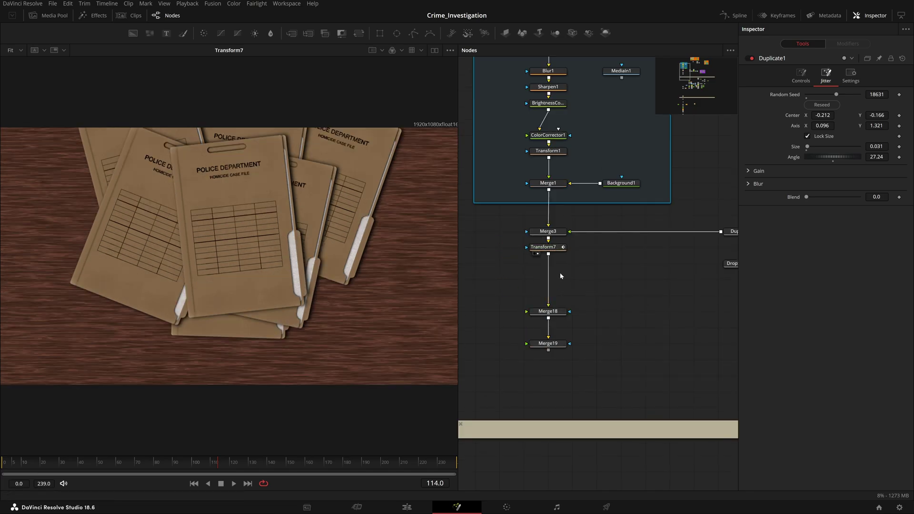
pyautogui.click(550, 249)
pyautogui.click(192, 462)
pyautogui.press('space')
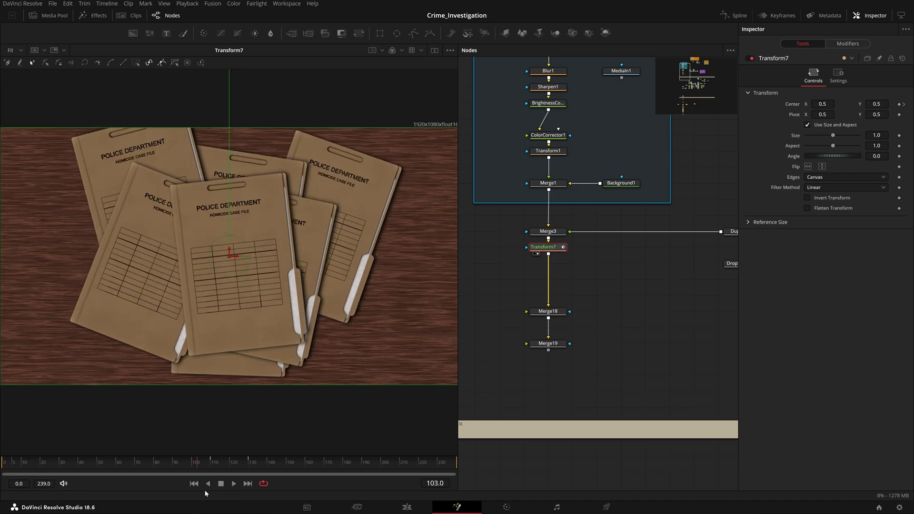
pyautogui.moveTo(206, 491); pyautogui.dragTo(211, 494)
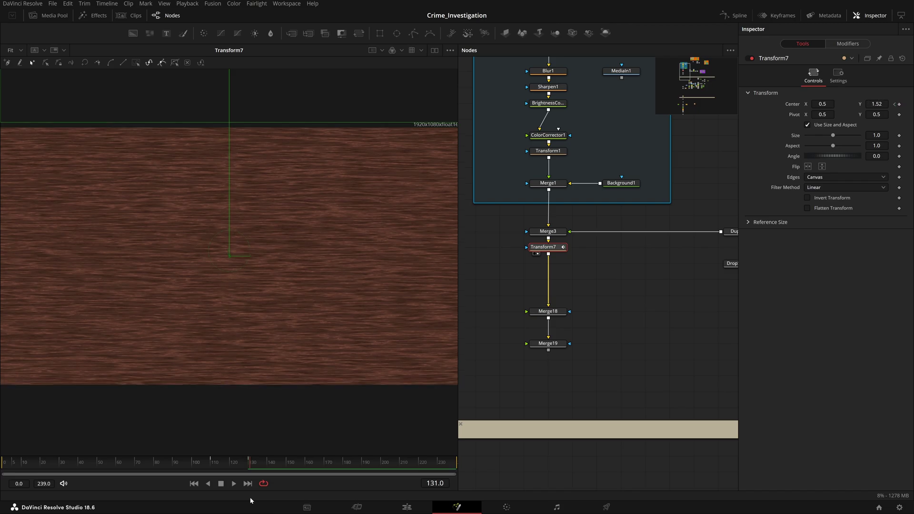
pyautogui.moveTo(251, 501); pyautogui.dragTo(189, 511)
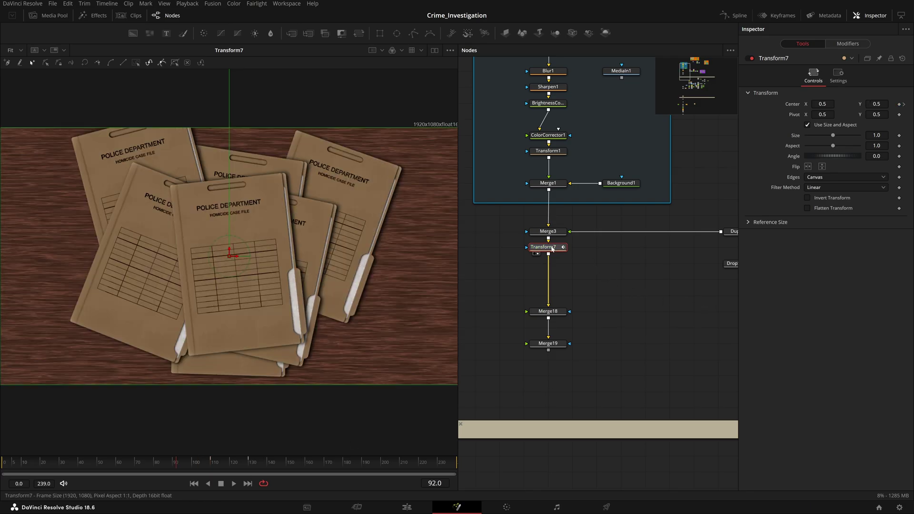
# Check Transform7's Edges options, scrub to frame 120, and select Merge1 to inspect its Edges setting
pyautogui.click(827, 179)
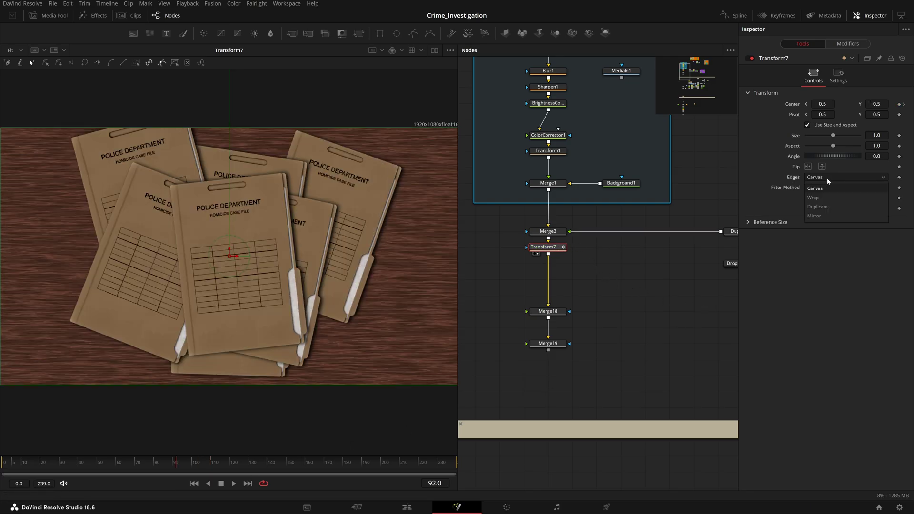
pyautogui.click(827, 181)
pyautogui.moveTo(205, 465); pyautogui.dragTo(229, 464)
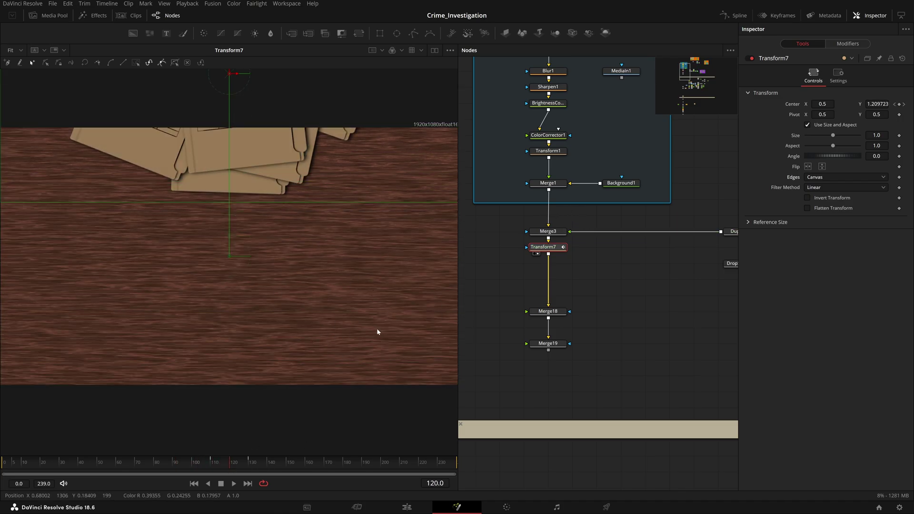
pyautogui.click(556, 184)
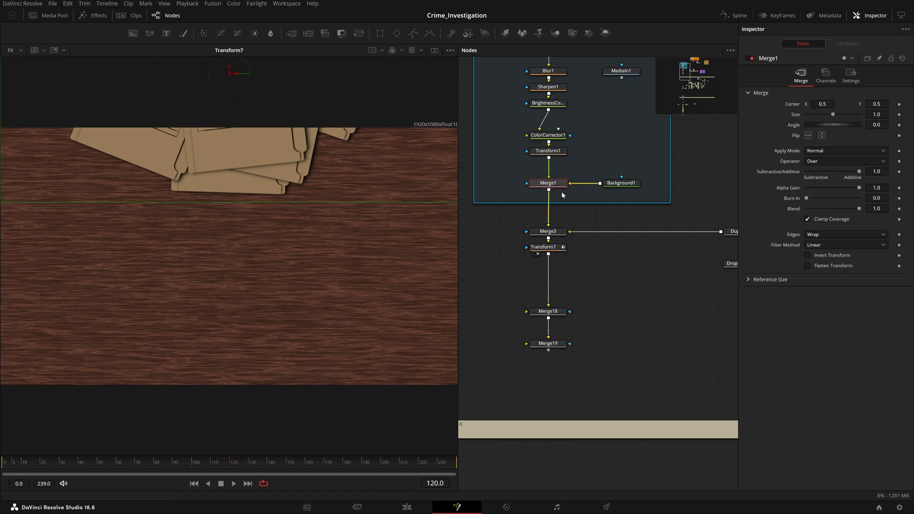
# Examine Merge1's Edges setting and select the Merge18 and Merge19 nodes at the end of the node tree
pyautogui.click(827, 233)
pyautogui.moveTo(616, 289); pyautogui.dragTo(535, 327)
pyautogui.moveTo(632, 314); pyautogui.dragTo(536, 369)
pyautogui.moveTo(600, 280); pyautogui.dragTo(510, 452)
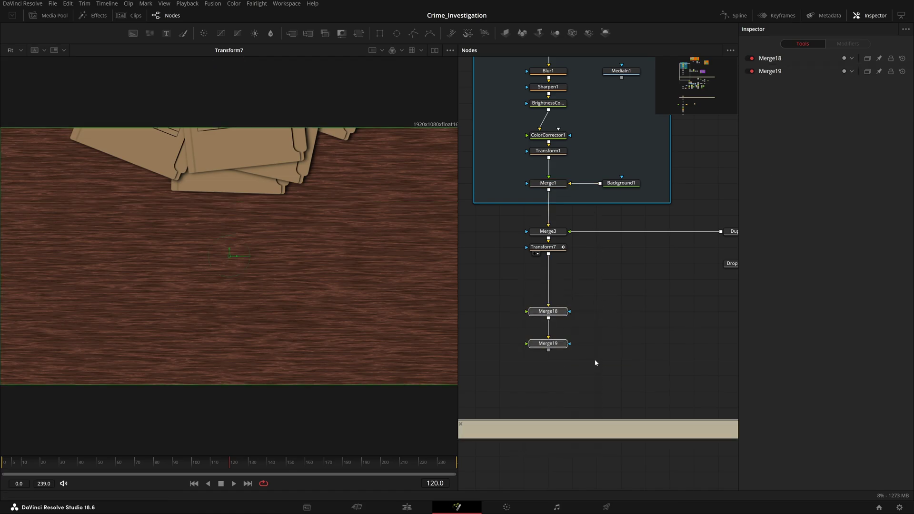
pyautogui.moveTo(623, 299); pyautogui.dragTo(545, 356)
pyautogui.click(634, 323)
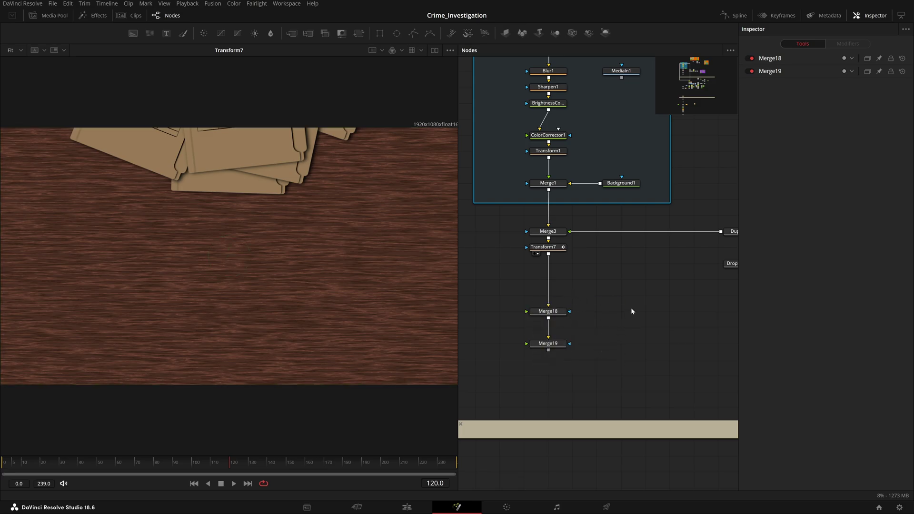
# Scrub back to frame 97 to review the folders lying on the wooden background
pyautogui.scroll(-2, 634, 311)
pyautogui.moveTo(599, 315); pyautogui.dragTo(571, 139)
pyautogui.moveTo(590, 339); pyautogui.dragTo(565, 437)
pyautogui.moveTo(570, 259); pyautogui.dragTo(589, 349)
pyautogui.moveTo(228, 465); pyautogui.dragTo(185, 465)
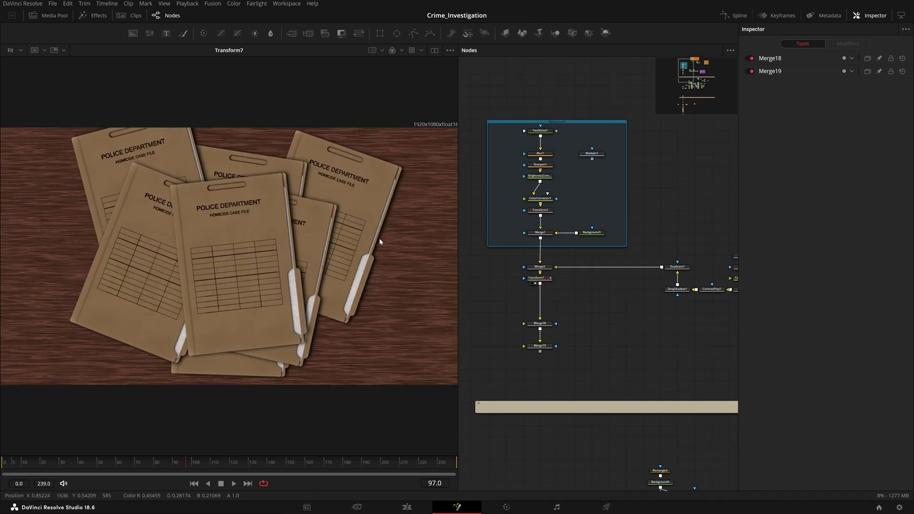
pyautogui.moveTo(79, 81); pyautogui.dragTo(419, 414)
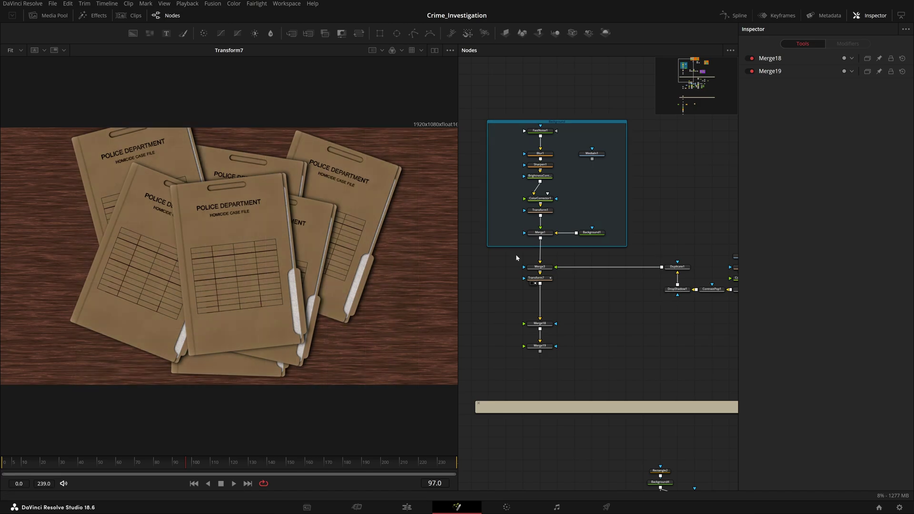
# Show FastNoise1 and Merge1 from the Background group in the viewer to review the wood texture
pyautogui.moveTo(552, 219); pyautogui.dragTo(573, 285)
pyautogui.scroll(2, 573, 286)
pyautogui.press('1')
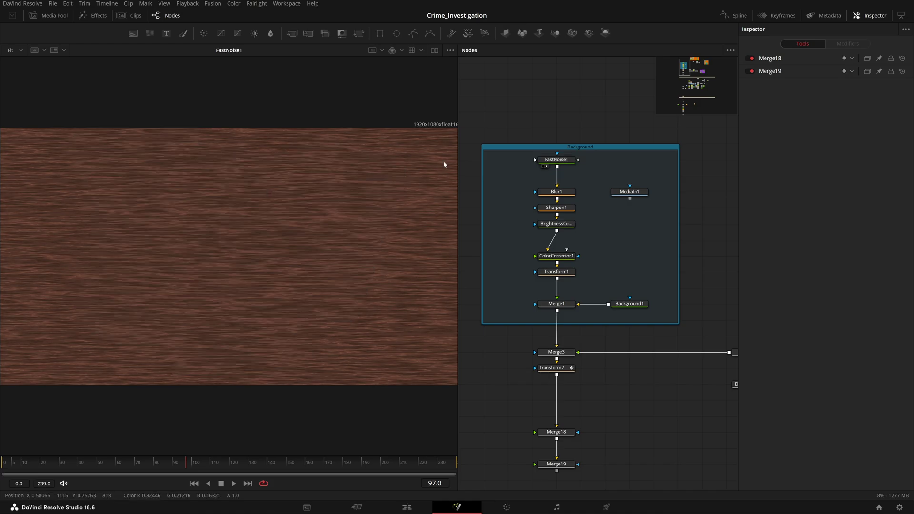
pyautogui.press('2')
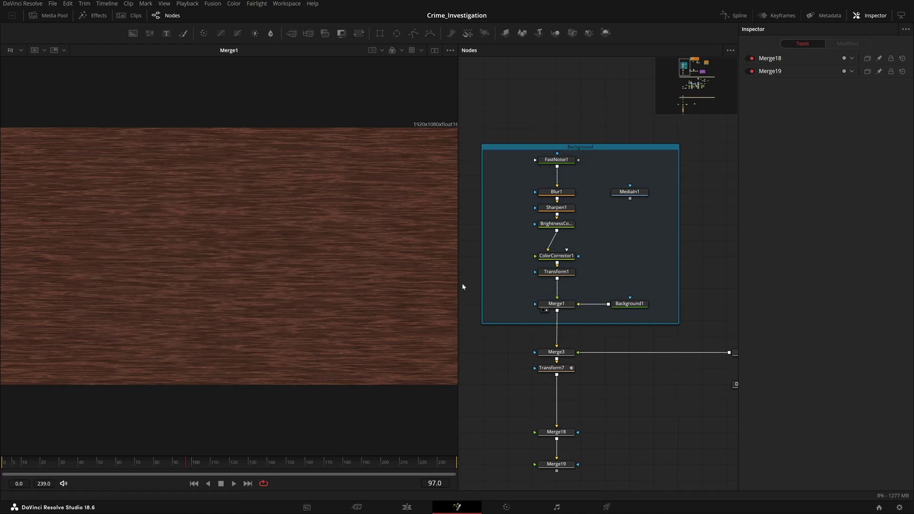
# Show the Front_Cover_Right group's rectangle masks, Background1_1 and Merge7 in turn to examine how the front cover is built
pyautogui.moveTo(615, 406); pyautogui.dragTo(462, 400)
pyautogui.moveTo(661, 365); pyautogui.dragTo(549, 418)
pyautogui.moveTo(657, 311); pyautogui.dragTo(444, 216)
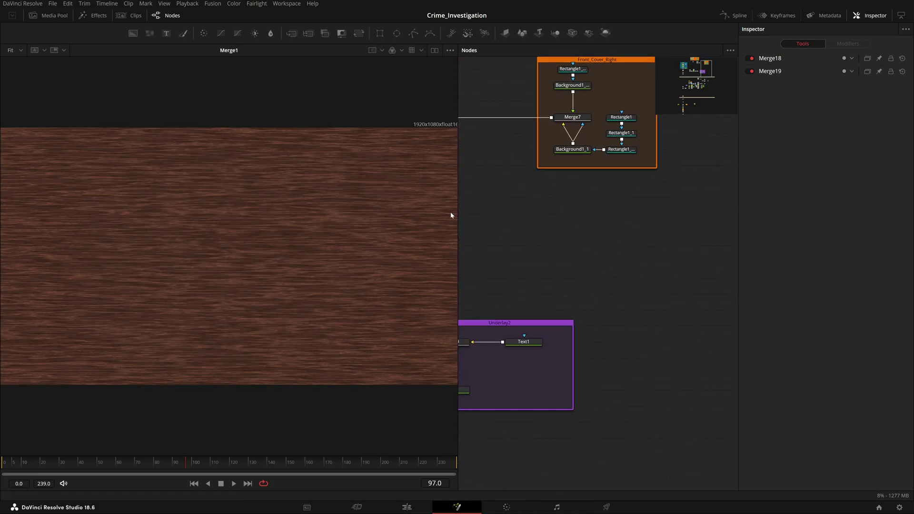
pyautogui.moveTo(542, 358); pyautogui.dragTo(568, 310)
pyautogui.moveTo(637, 93); pyautogui.dragTo(299, 267)
pyautogui.press('1')
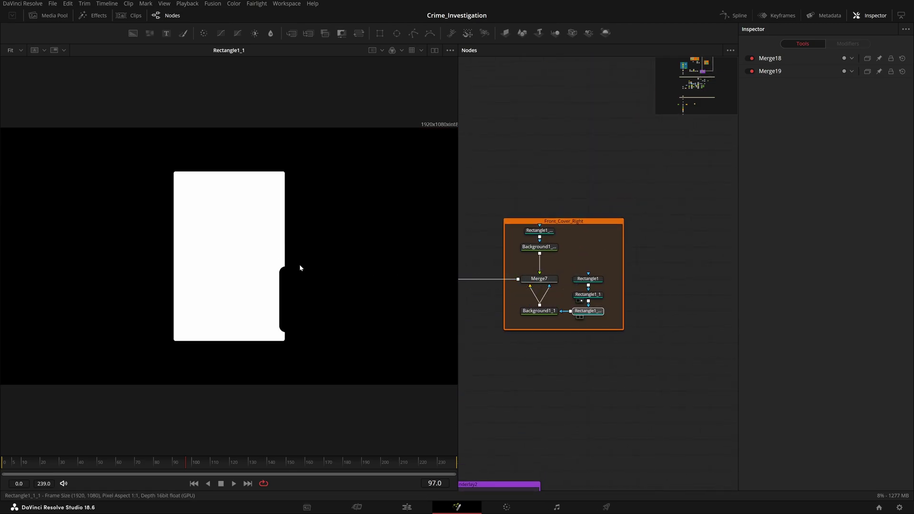
pyautogui.press('1')
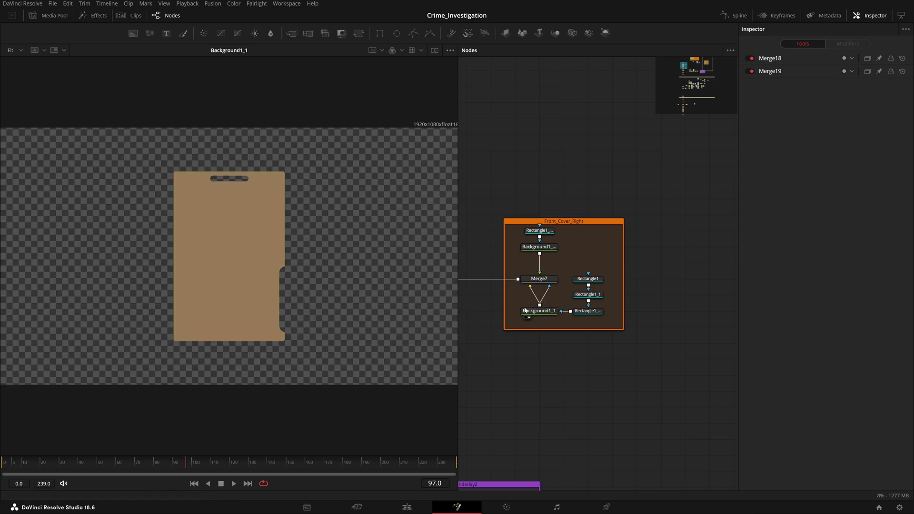
pyautogui.moveTo(540, 279); pyautogui.dragTo(374, 191)
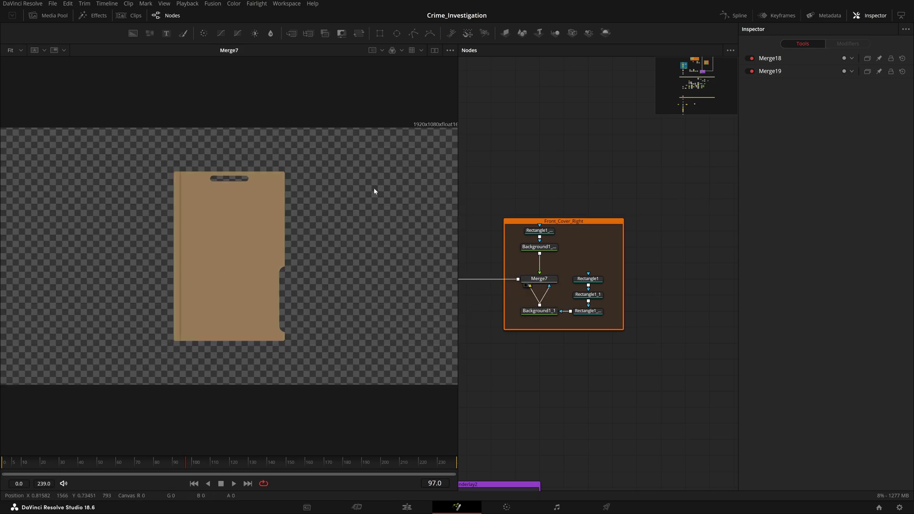
pyautogui.moveTo(193, 157); pyautogui.dragTo(179, 363)
pyautogui.moveTo(435, 338); pyautogui.dragTo(374, 333)
# Show the Back_Cover rectangles, Background1_1_2 with its color settings, and DropShadow2 to examine the back cover's shape
pyautogui.moveTo(515, 337); pyautogui.dragTo(737, 397)
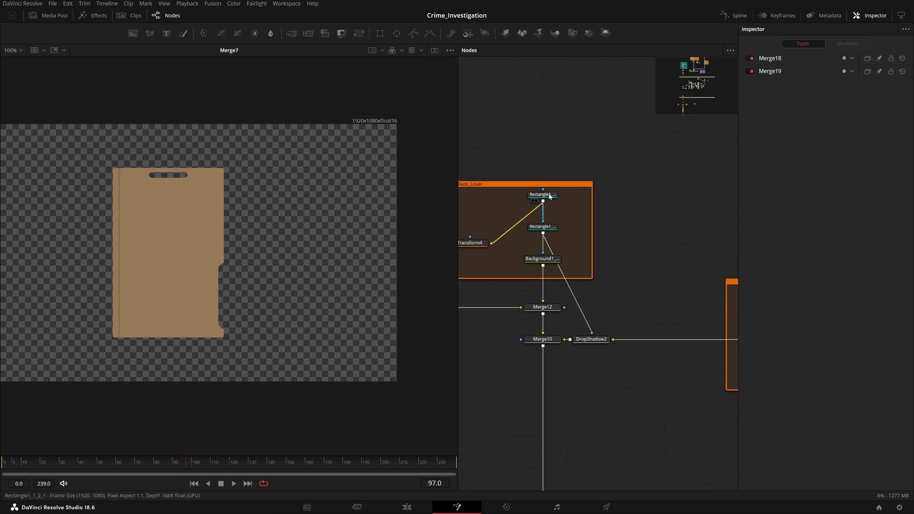
pyautogui.moveTo(552, 195); pyautogui.dragTo(367, 223)
pyautogui.moveTo(543, 226); pyautogui.dragTo(229, 215)
pyautogui.moveTo(543, 258); pyautogui.dragTo(259, 251)
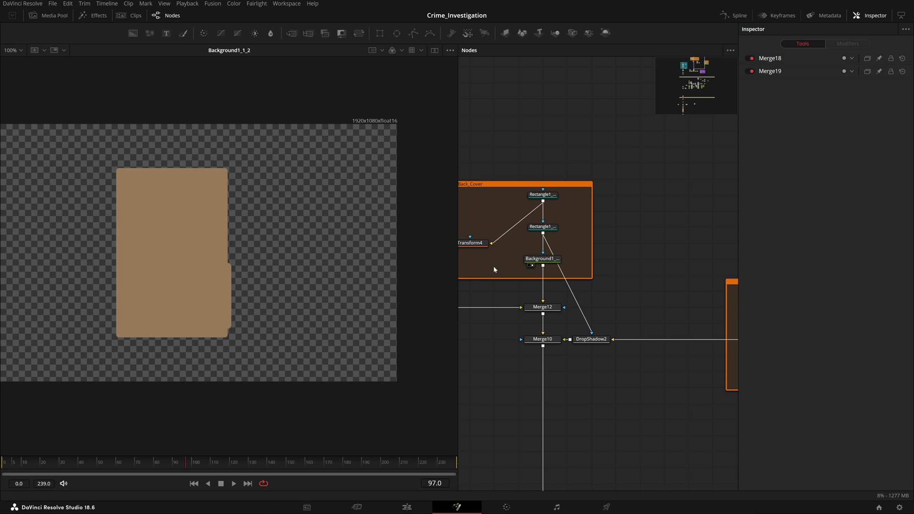
pyautogui.click(551, 262)
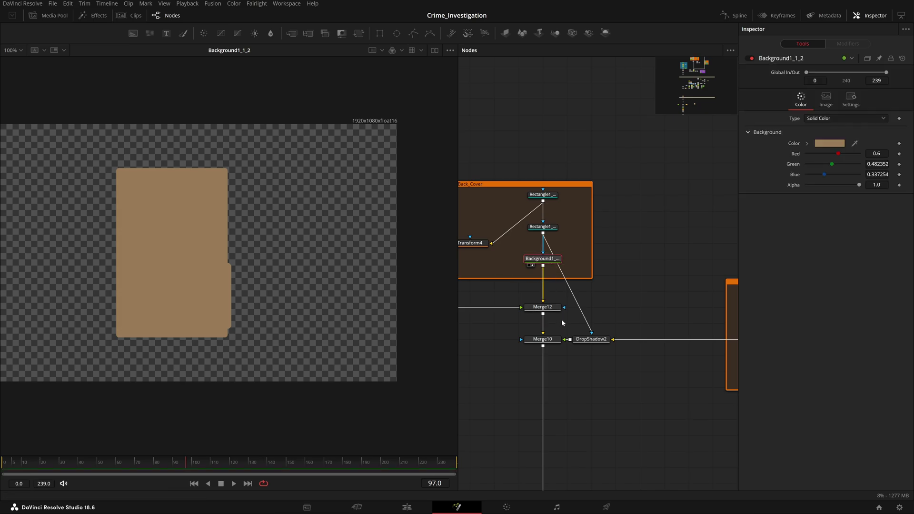
pyautogui.click(578, 346)
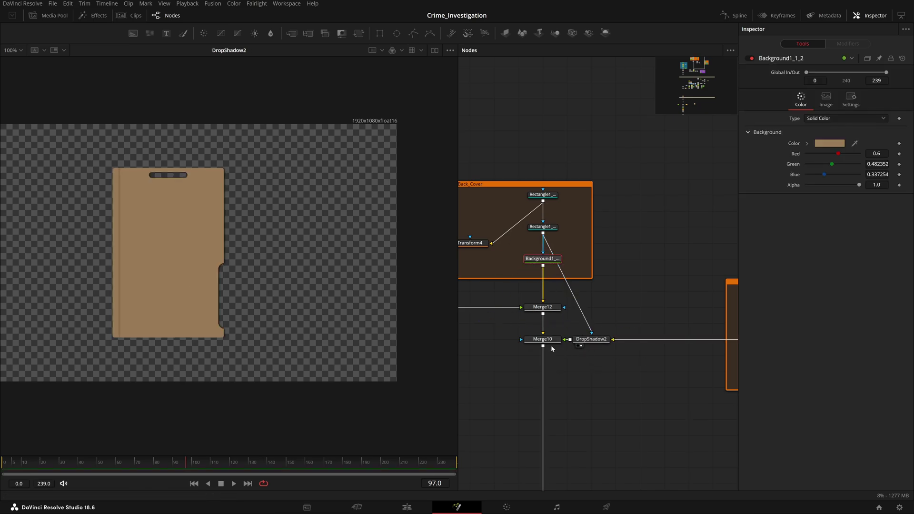
# Show Merge12, Merge13 and Merge14 in turn to examine the paper texture and its placement on the back cover
pyautogui.moveTo(577, 320); pyautogui.dragTo(689, 358)
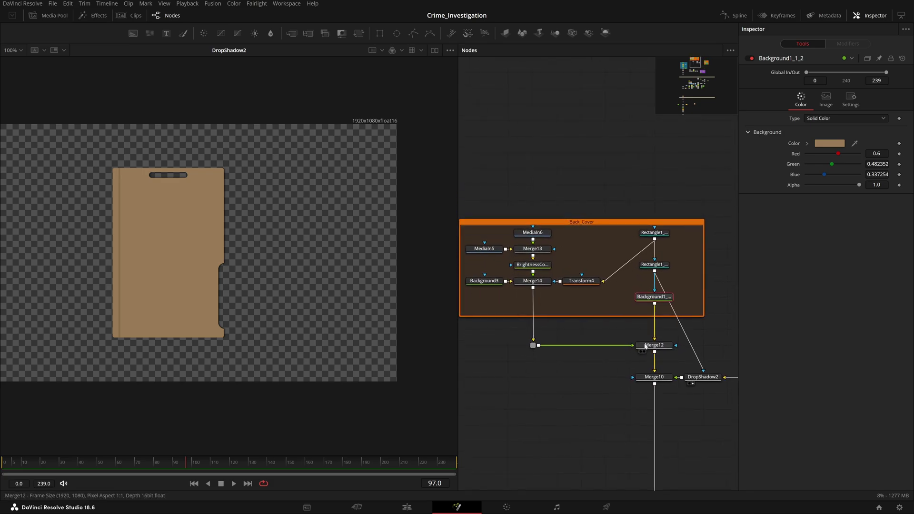
pyautogui.press('1')
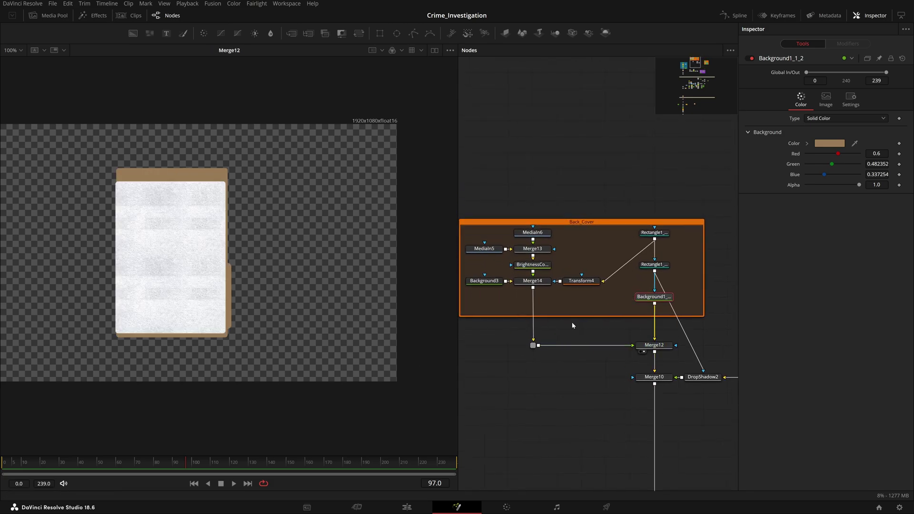
pyautogui.press('1')
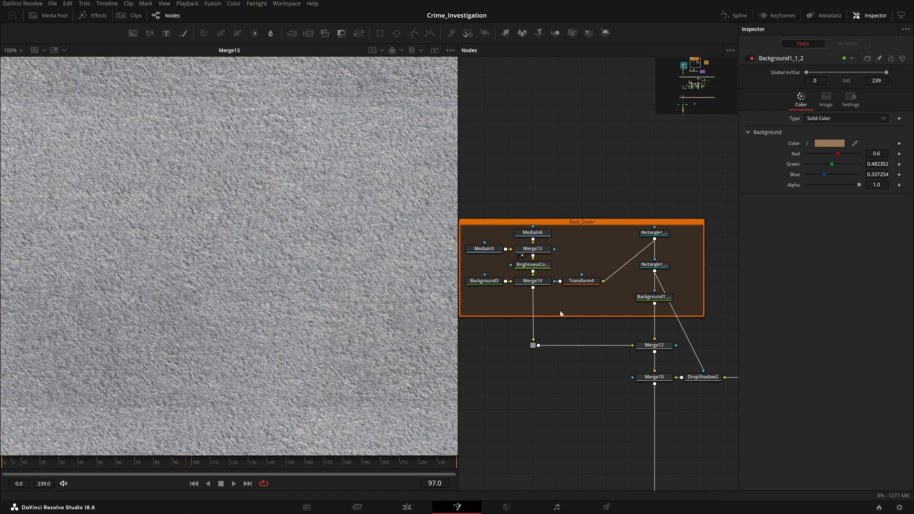
pyautogui.click(523, 287)
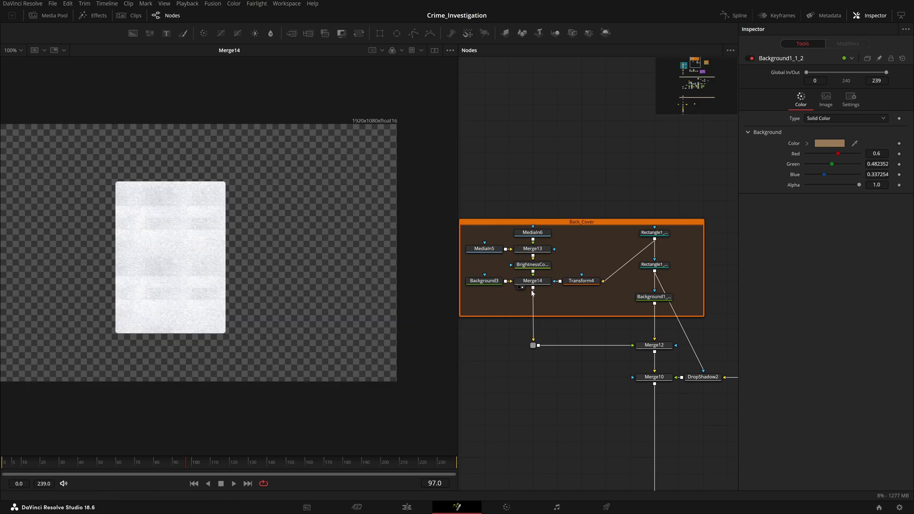
pyautogui.click(641, 351)
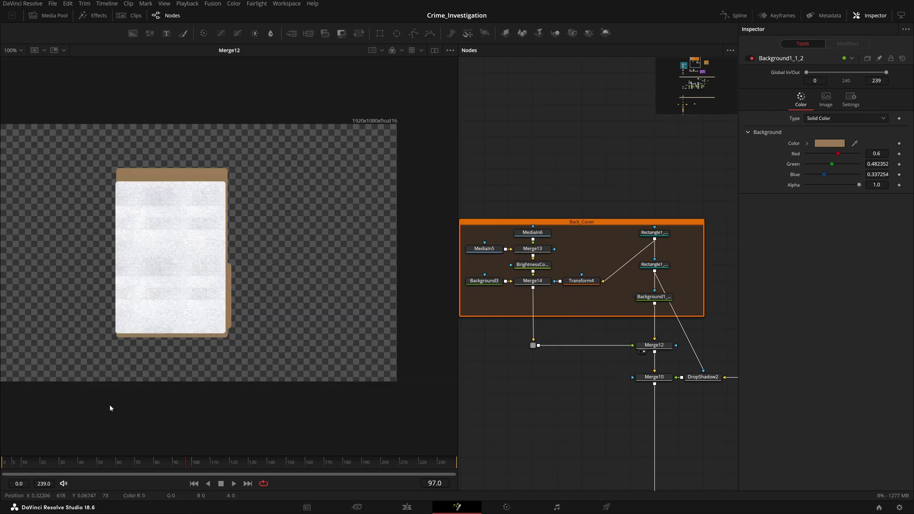
# Show Merge10 to view the assembled folder, and select DropShadow2 to examine its shadow settings
pyautogui.moveTo(639, 365); pyautogui.dragTo(169, 292)
pyautogui.press('1')
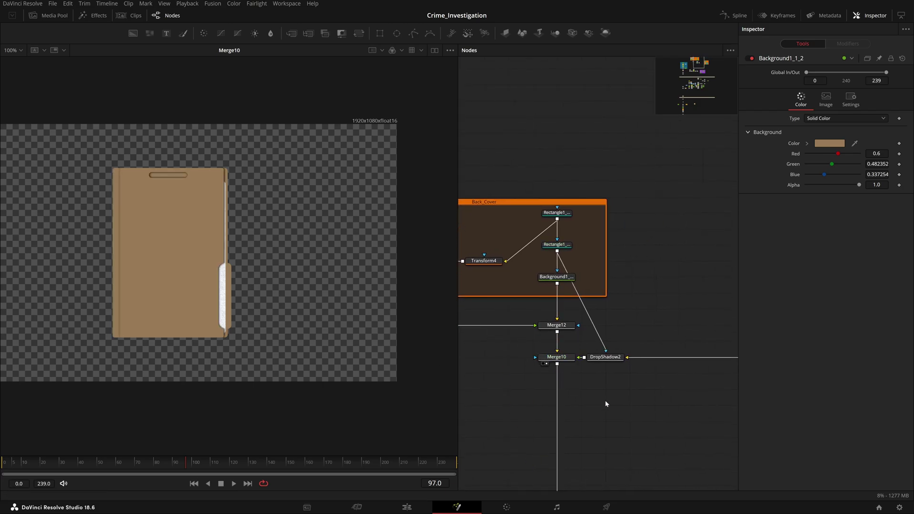
pyautogui.click(609, 358)
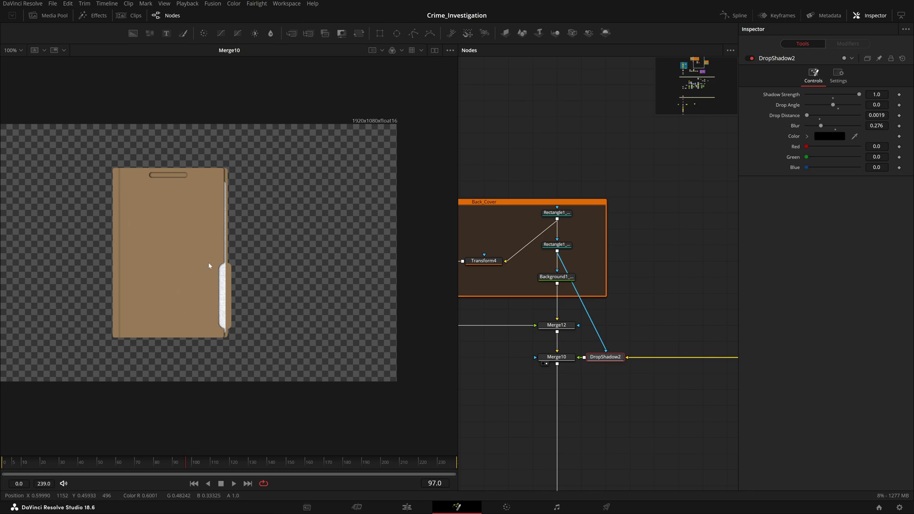
# Locate the Underlay2 text group, fit the image to the viewer, and show Merge8 to examine the folder's titles
pyautogui.scroll(-5, 588, 418)
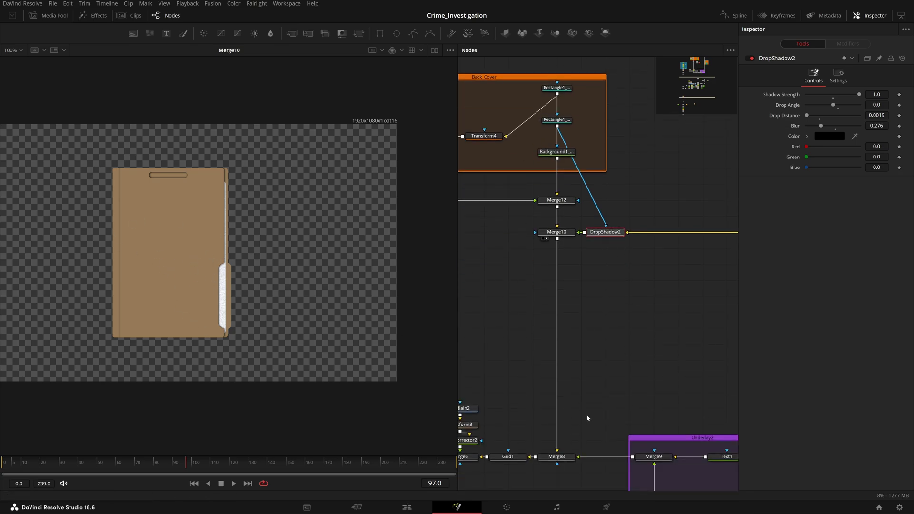
pyautogui.scroll(-2, 582, 417)
pyautogui.moveTo(582, 416); pyautogui.dragTo(682, 355)
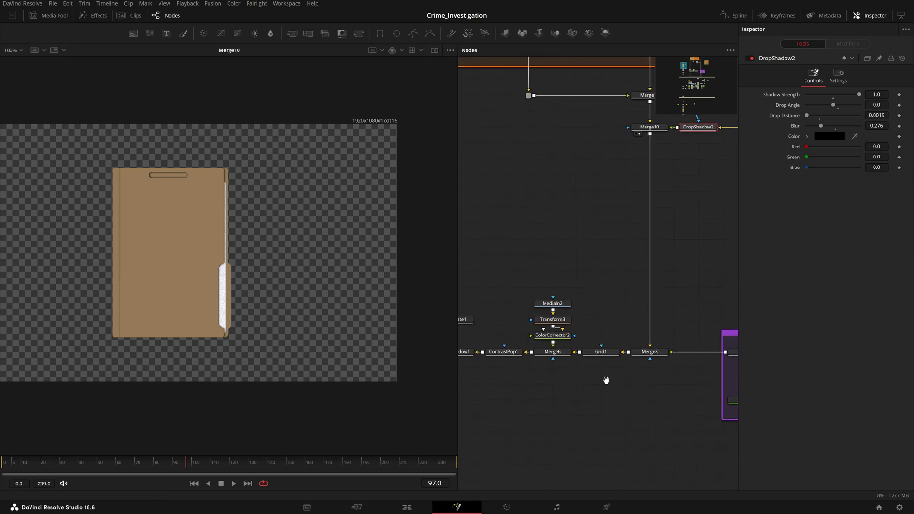
pyautogui.moveTo(607, 379); pyautogui.dragTo(603, 397)
pyautogui.hscroll(7, 682, 400)
pyautogui.scroll(-1, 681, 400)
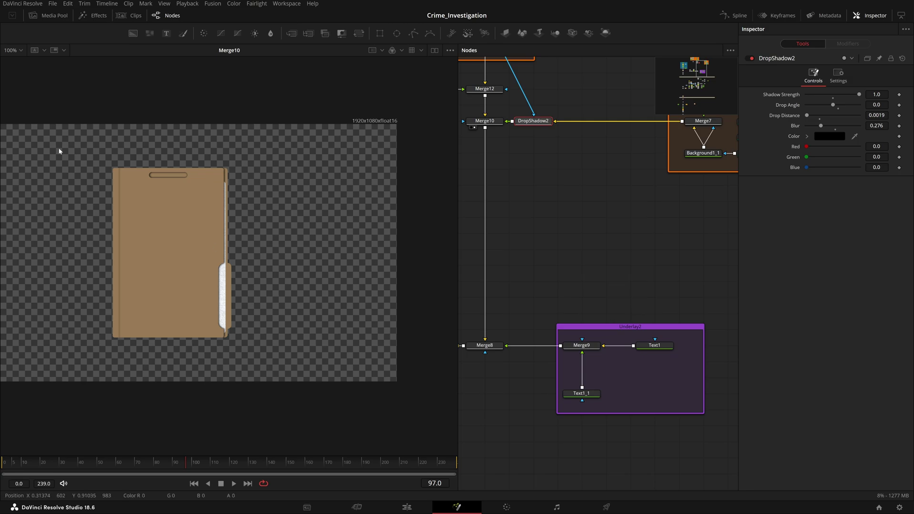
pyautogui.moveTo(151, 237); pyautogui.dragTo(202, 264)
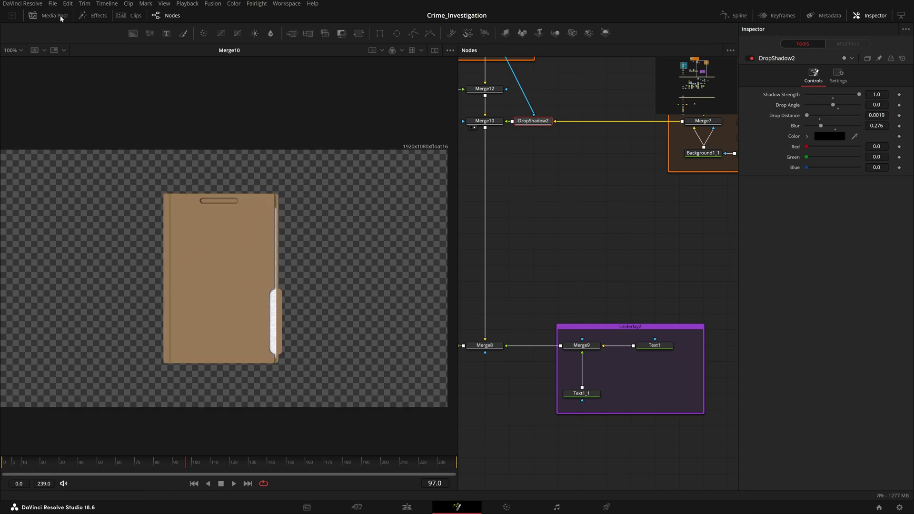
pyautogui.click(25, 51)
pyautogui.click(17, 62)
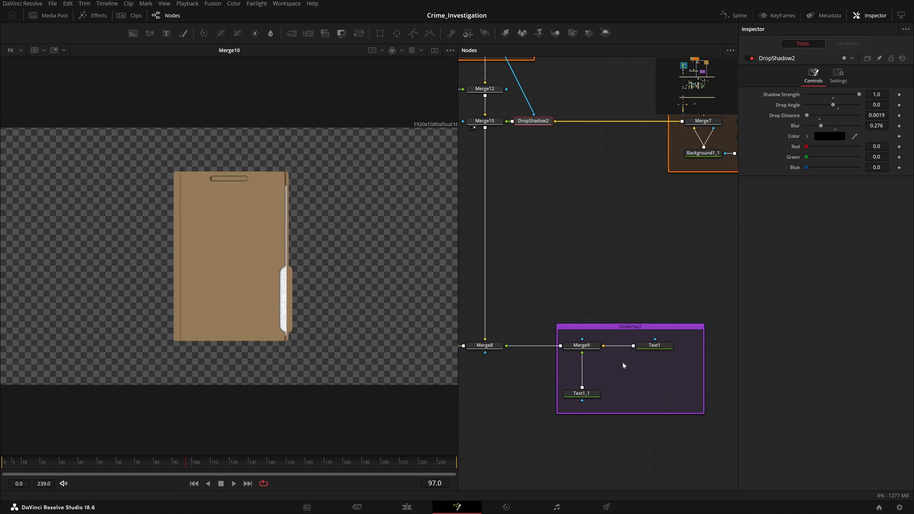
pyautogui.click(471, 351)
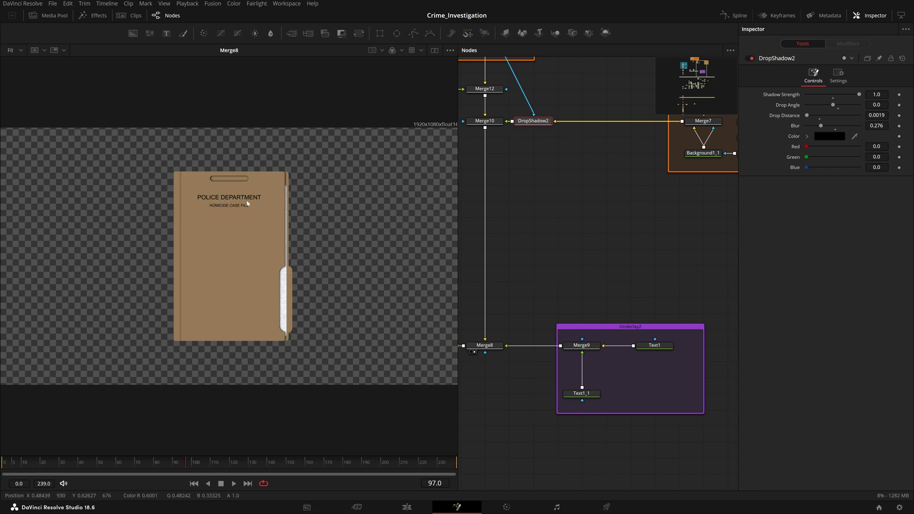
# Show Grid1 and Merge6 to examine the table lines and paper texture up close, and refit the viewer
pyautogui.moveTo(641, 310); pyautogui.dragTo(805, 331)
pyautogui.click(588, 372)
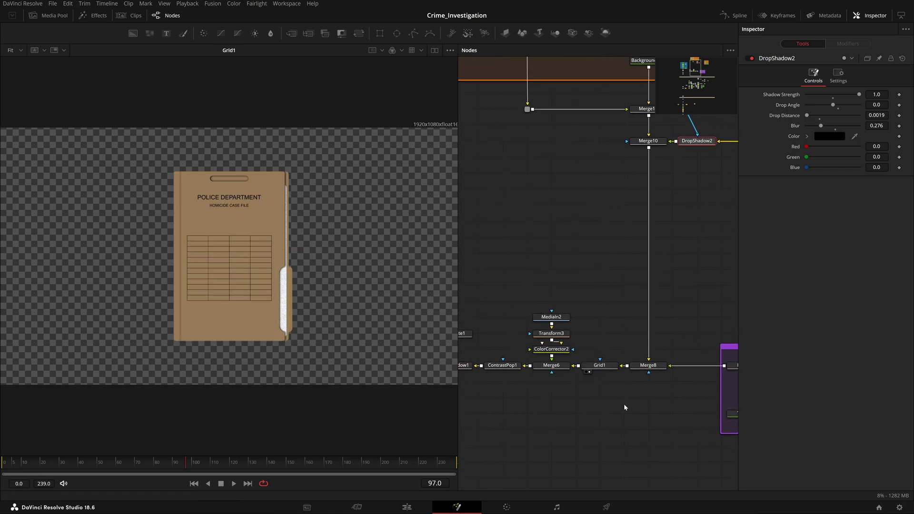
pyautogui.click(537, 371)
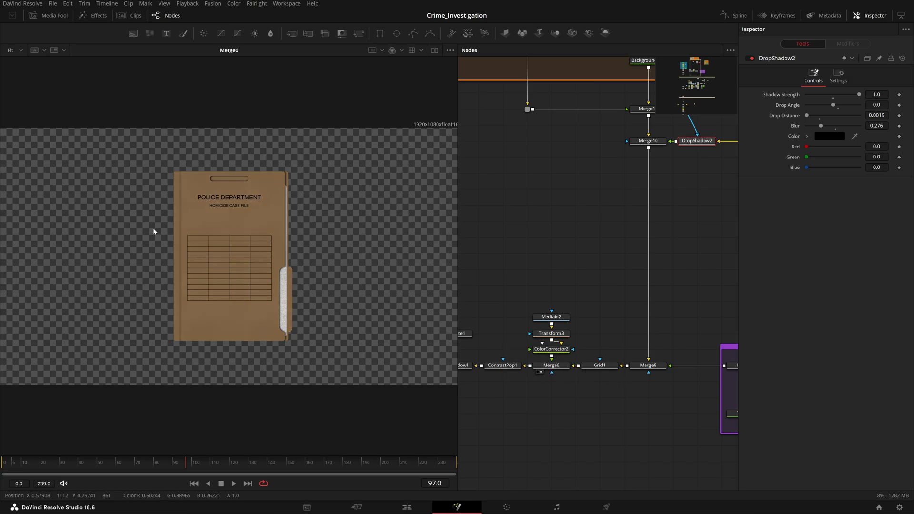
pyautogui.scroll(2, 194, 240)
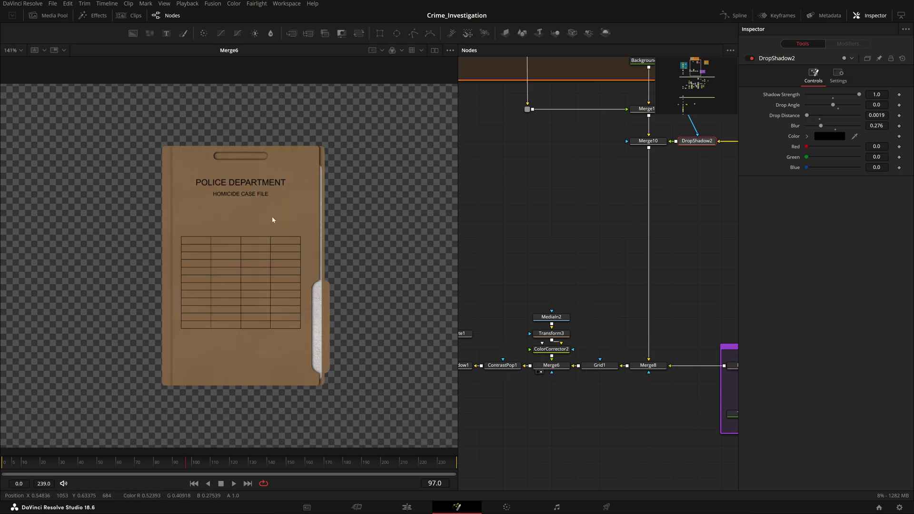
pyautogui.click(21, 50)
pyautogui.click(16, 63)
# Show ContrastPop1, DropShadow1 and Duplicate1 in turn to compare the finishing effects, and fit the scattered folders in the viewer
pyautogui.hscroll(-3, 644, 398)
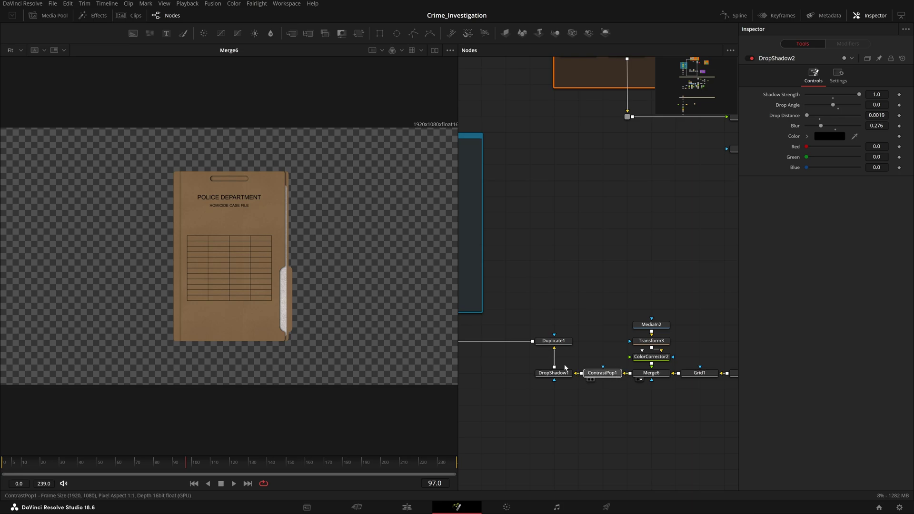
pyautogui.click(591, 379)
pyautogui.scroll(2, 214, 246)
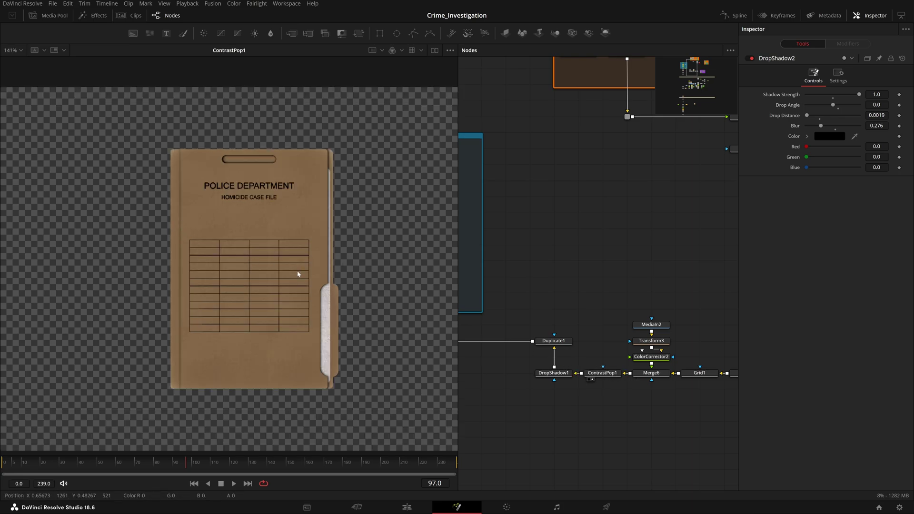
pyautogui.click(542, 380)
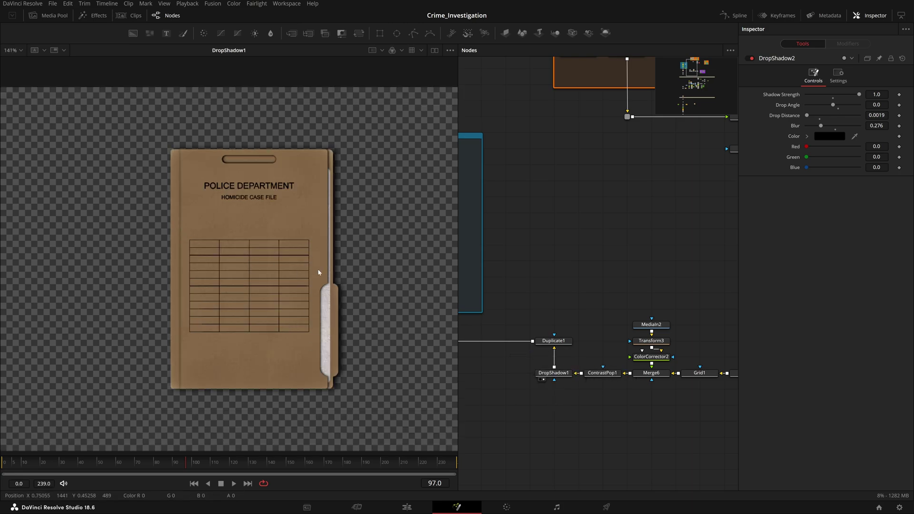
pyautogui.click(542, 347)
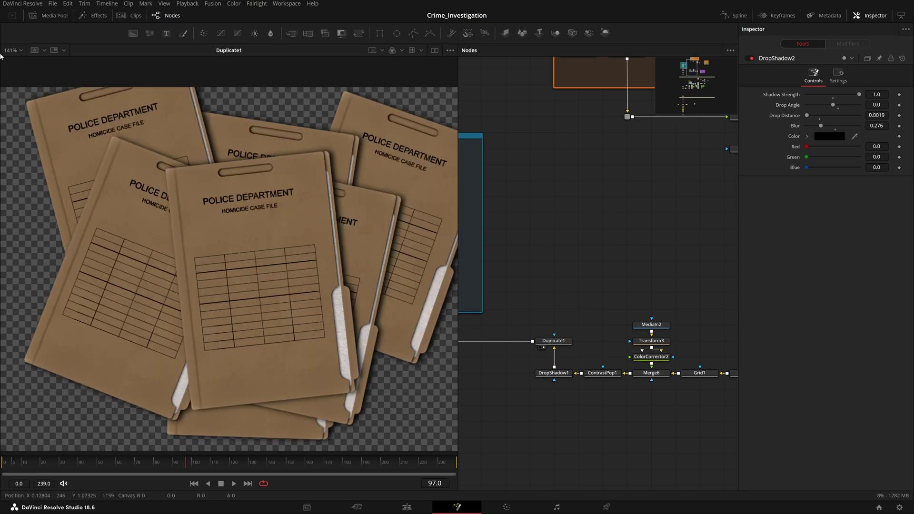
pyautogui.click(17, 51)
pyautogui.click(22, 62)
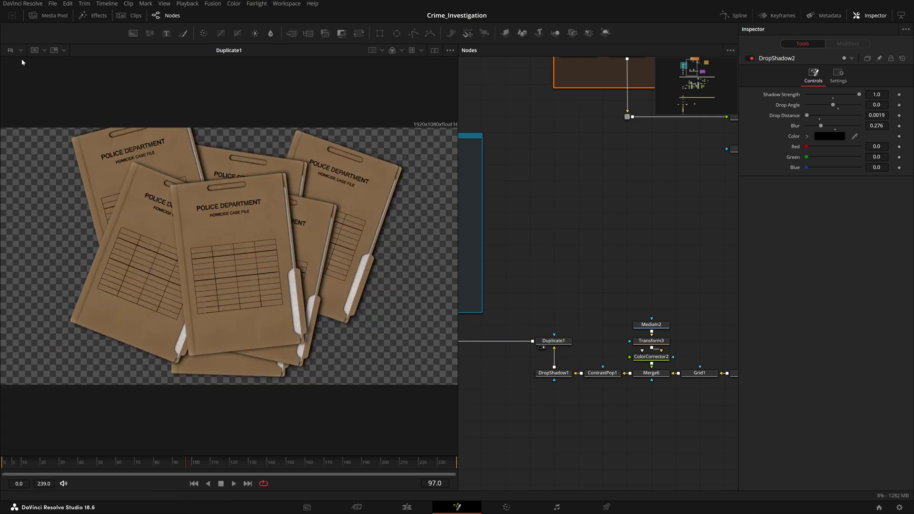
# Show Merge3 to view the scattered folders composited over the wooden background, including the nodes below it
pyautogui.moveTo(543, 365); pyautogui.dragTo(636, 348)
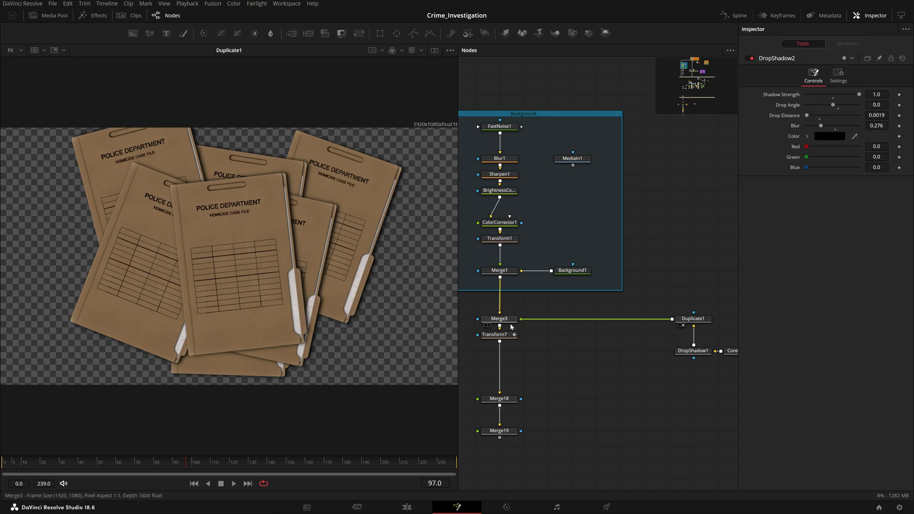
pyautogui.press('1')
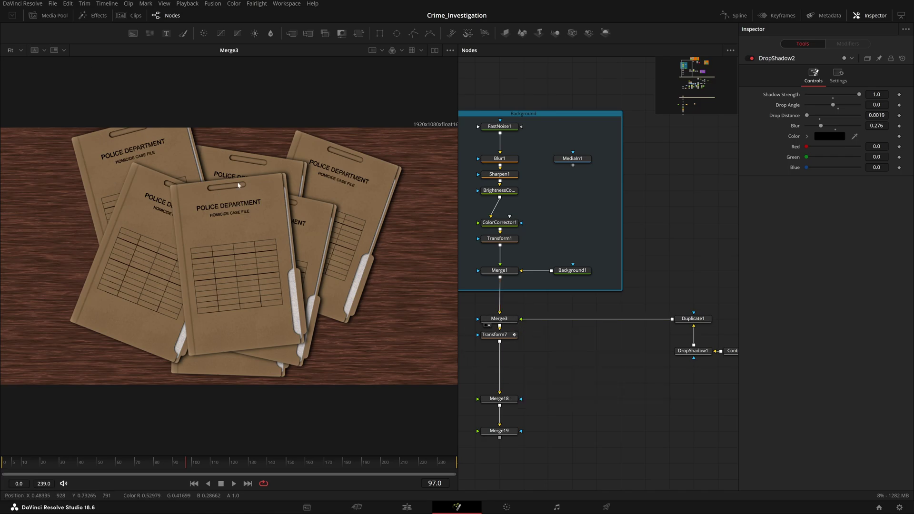
pyautogui.scroll(-2, 544, 399)
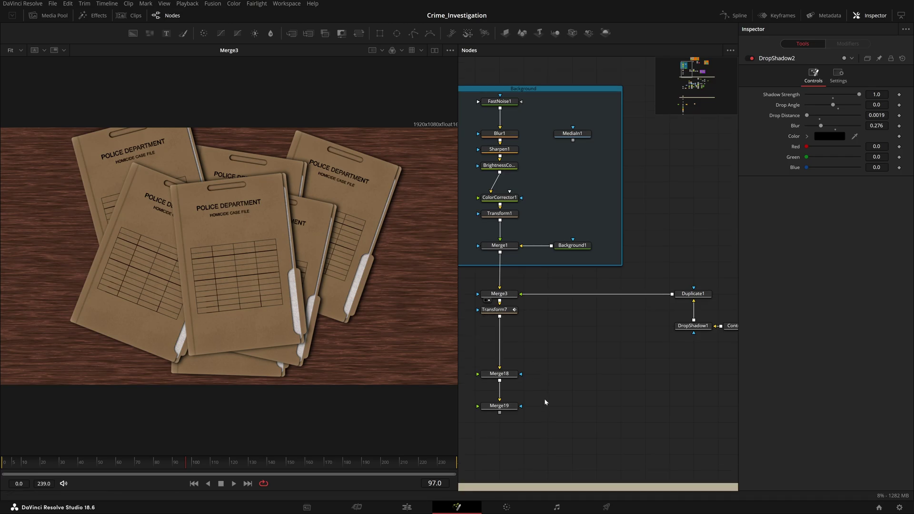
# Select all nodes of the background and folder section above the first divider, and survey the node sections below it
pyautogui.scroll(-5, 590, 408)
pyautogui.scroll(-3, 676, 327)
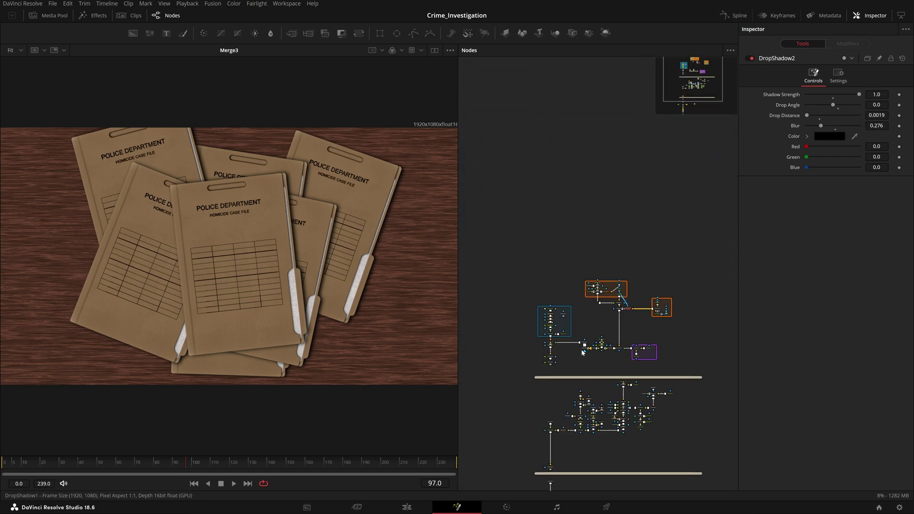
pyautogui.moveTo(509, 220); pyautogui.dragTo(706, 372)
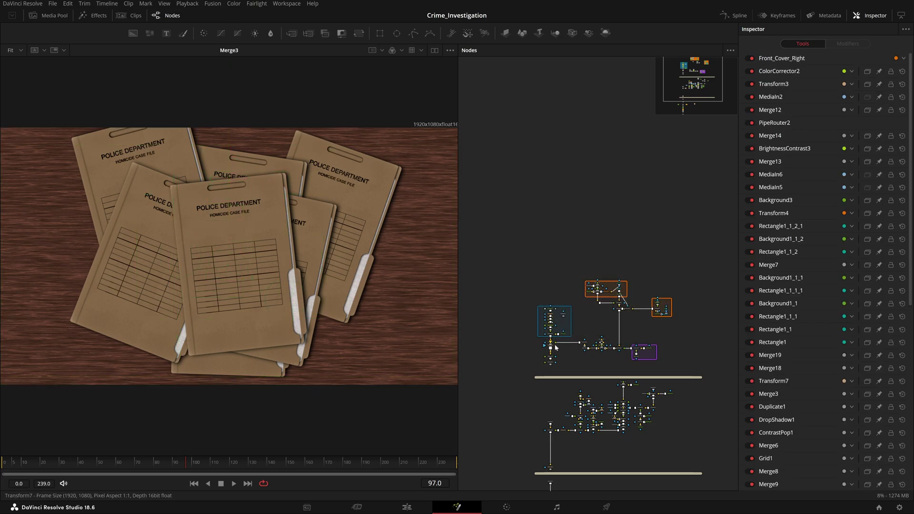
pyautogui.scroll(5, 555, 348)
pyautogui.scroll(-2, 555, 348)
pyautogui.scroll(3, 580, 382)
pyautogui.scroll(-3, 580, 382)
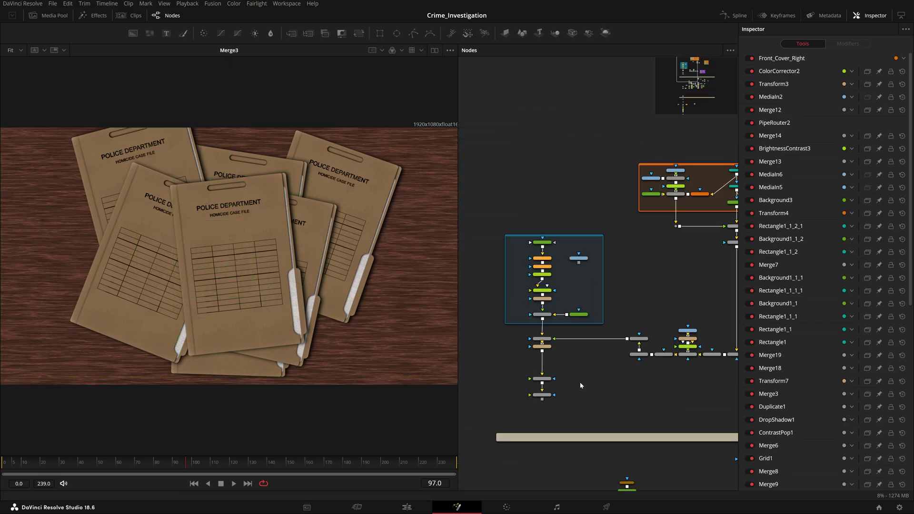
pyautogui.moveTo(580, 354); pyautogui.dragTo(565, 260)
pyautogui.scroll(-5, 641, 320)
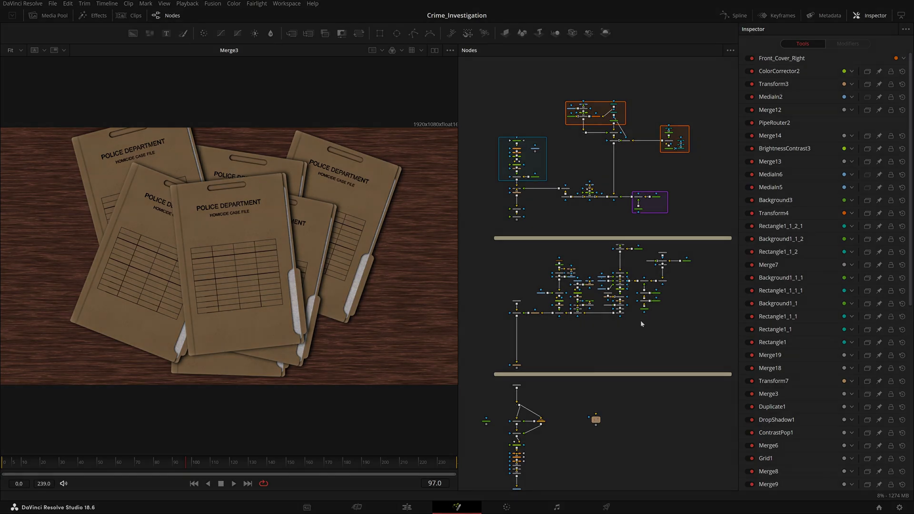